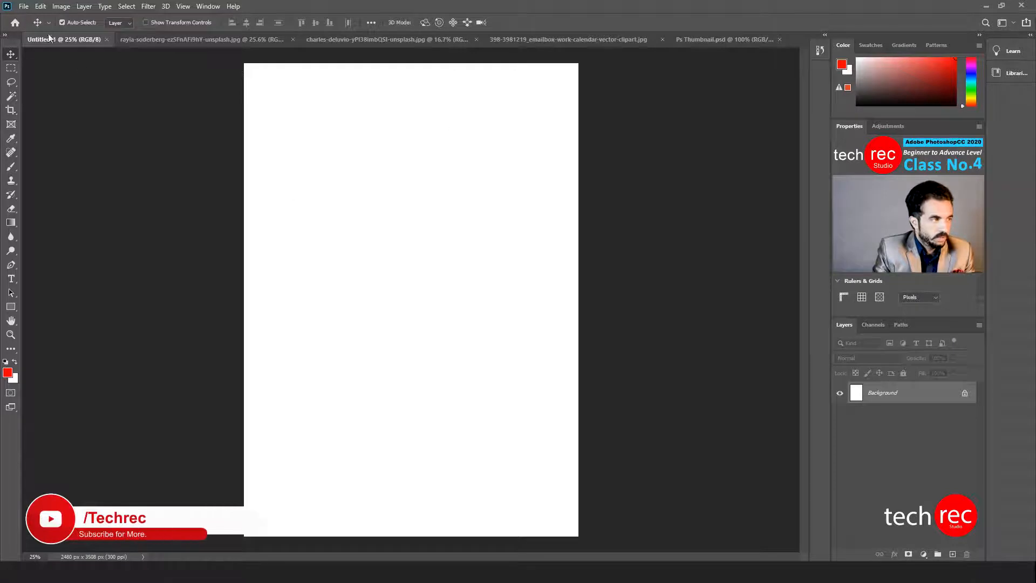
Step: Examine the Background layer in the citrus photo document and return to the blank Untitled-1 document
left_click(24, 7)
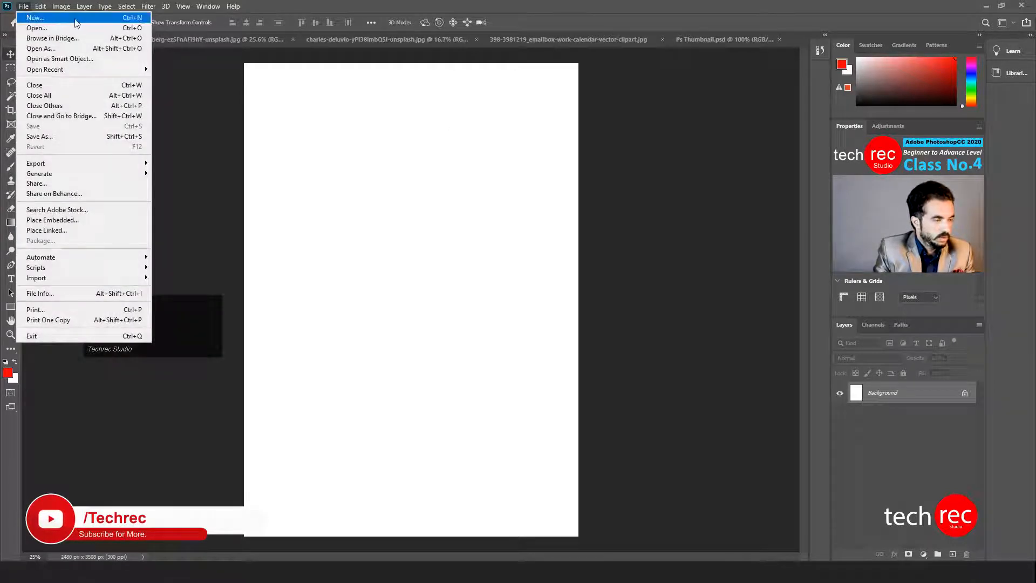
left_click(567, 252)
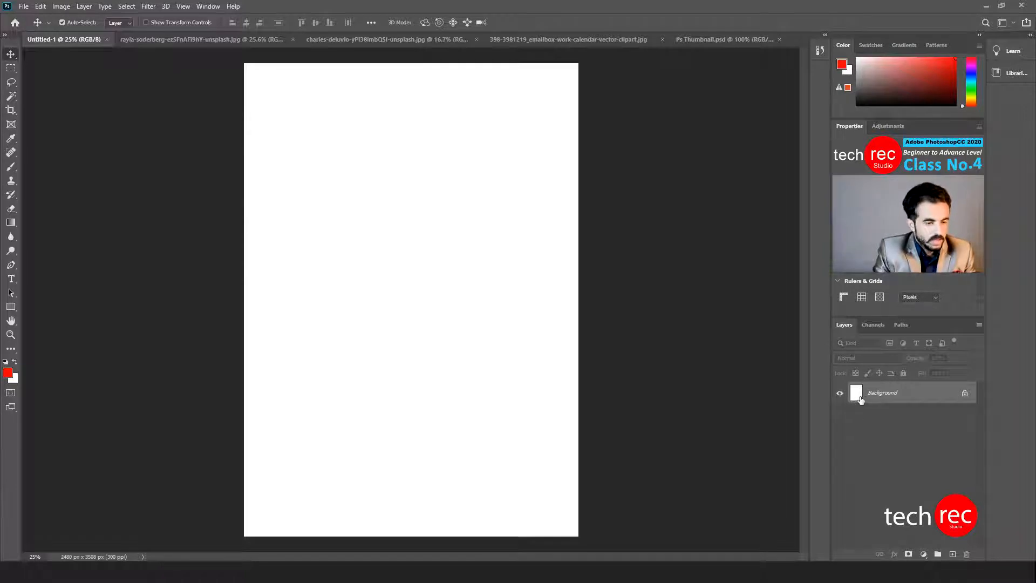
left_click(202, 39)
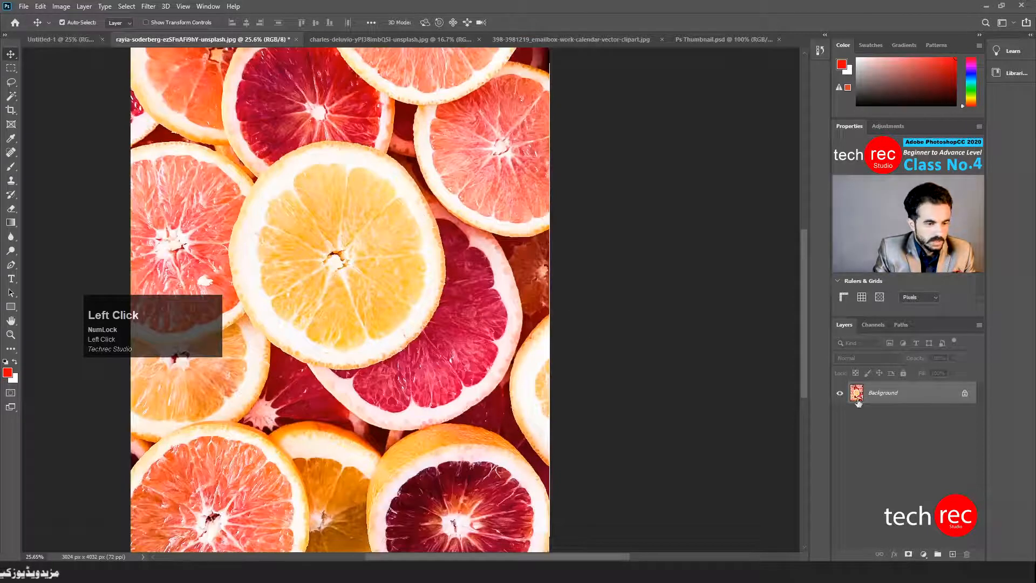
left_click(69, 39)
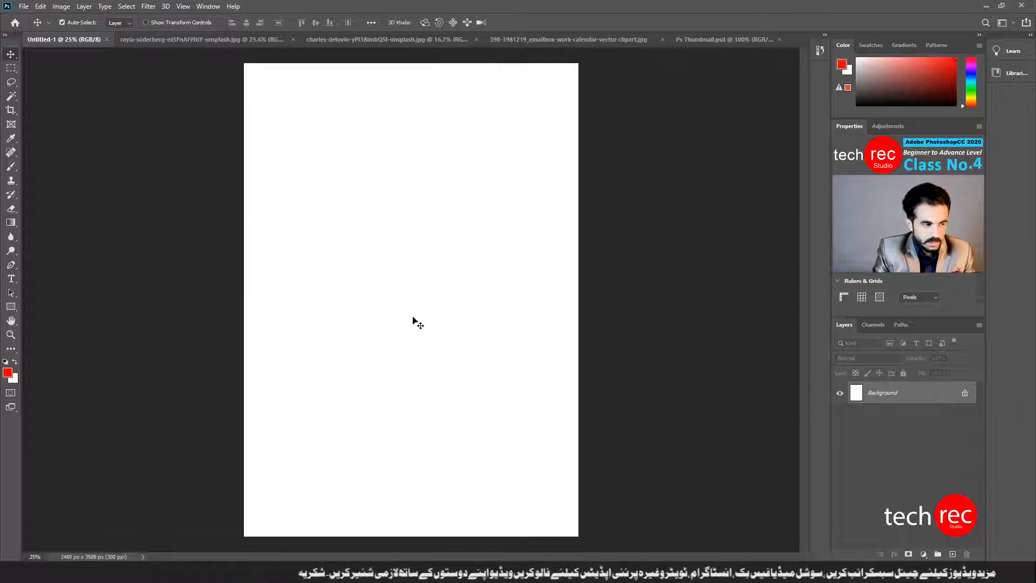
Step: Try to move the locked Background layer, convert it to a normal layer and shift it sideways, and undo both changes
left_click(469, 259)
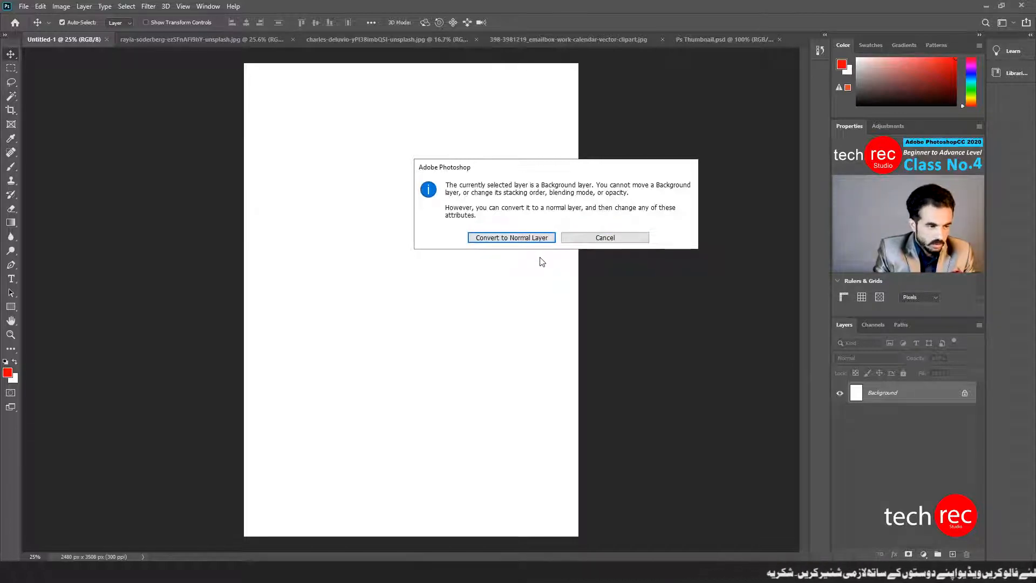
left_click(600, 238)
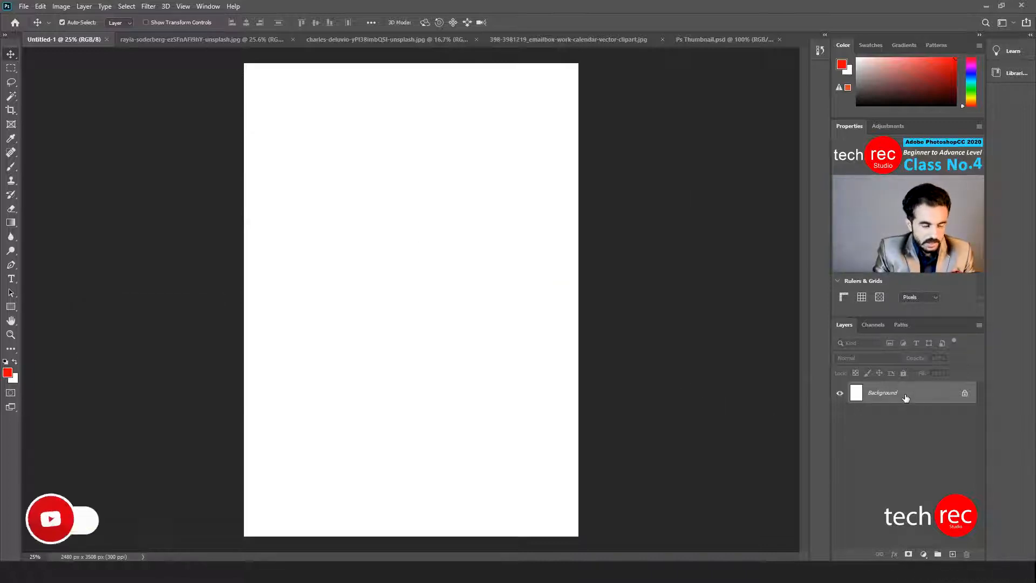
double_click(920, 397)
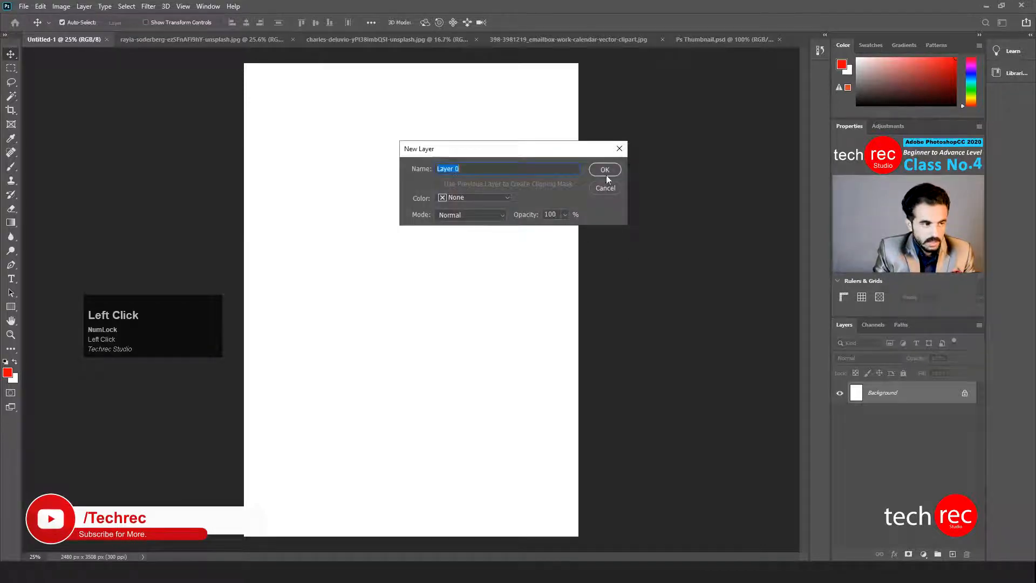
left_click(605, 170)
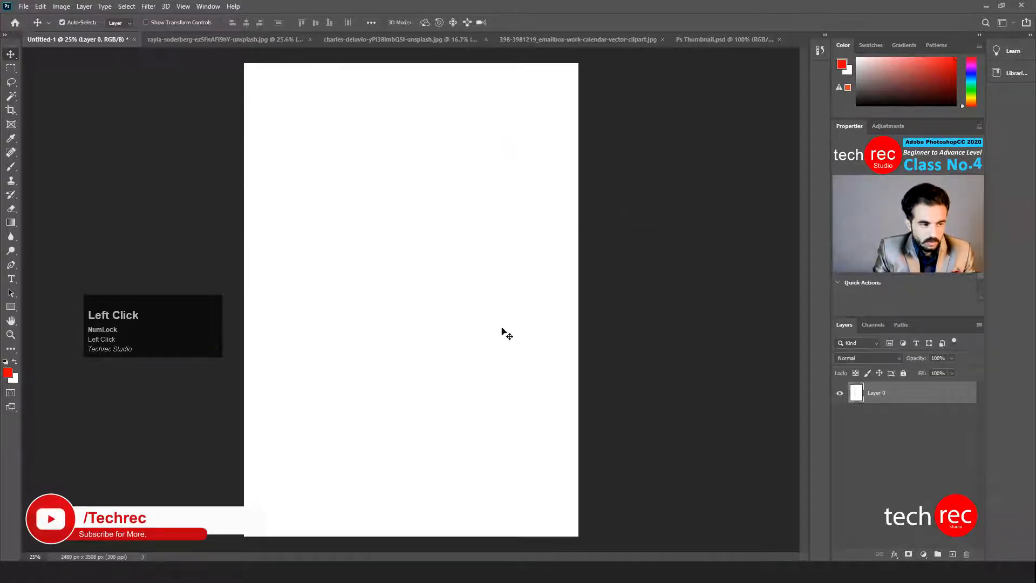
left_click_drag(501, 331, 603, 342)
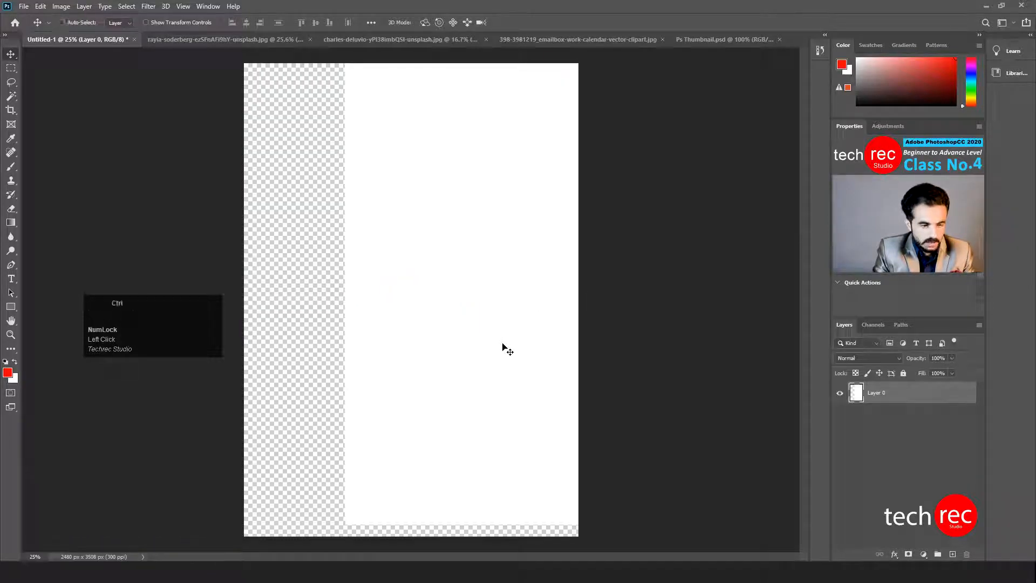
key("ctrl+z")
key("ctrl+z")
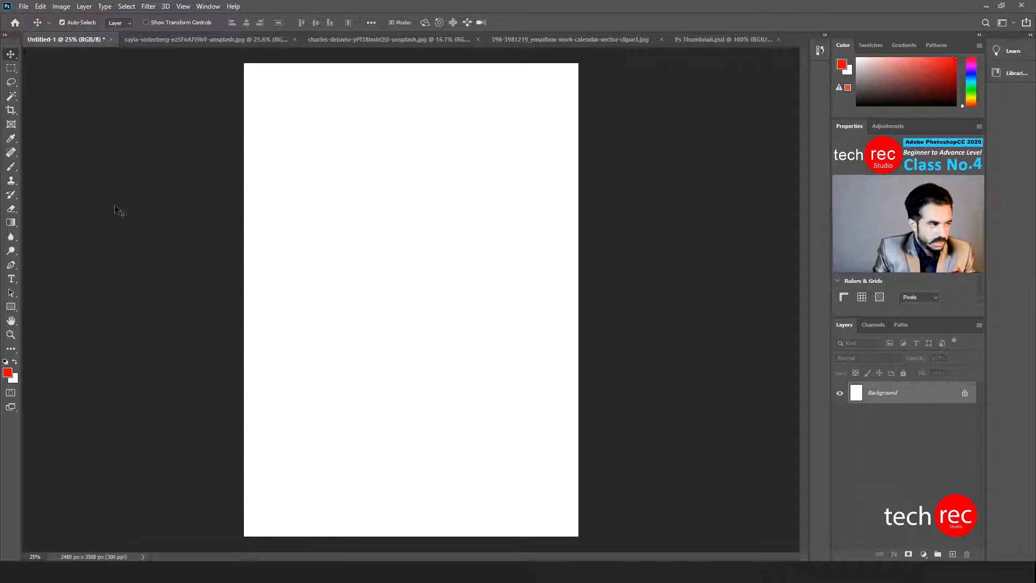
Step: Activate the Brush tool and enlarge the soft round brush to a size of 700
left_click(10, 171)
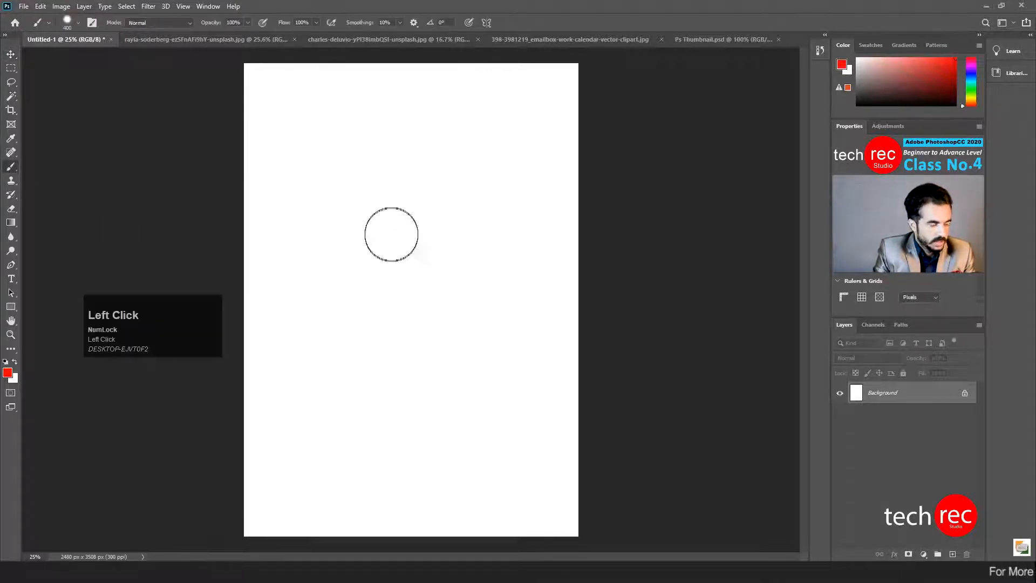
key("bracketright")
key("bracketright")
key("bracketright")
key("bracketright")
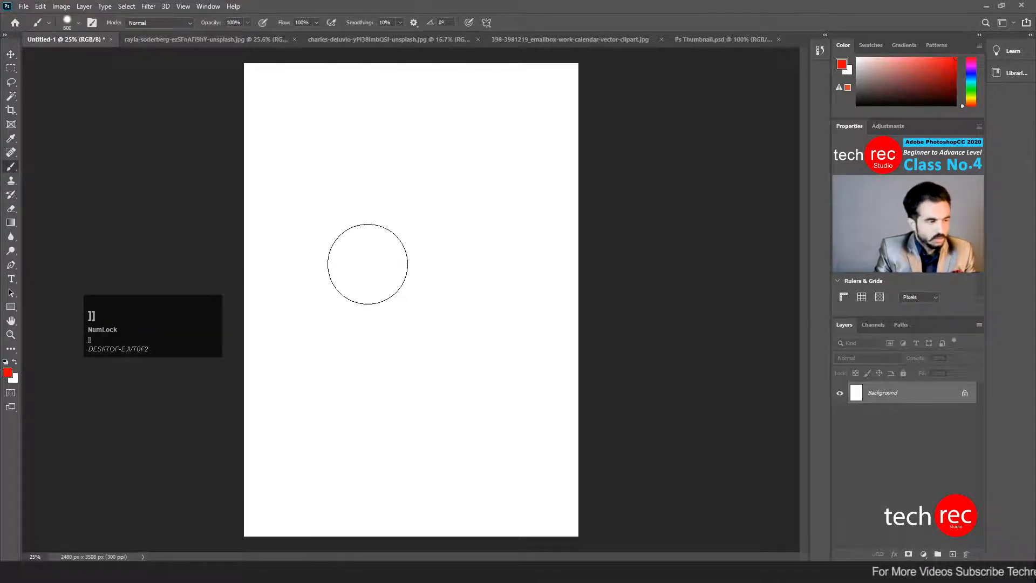
key("bracketleft")
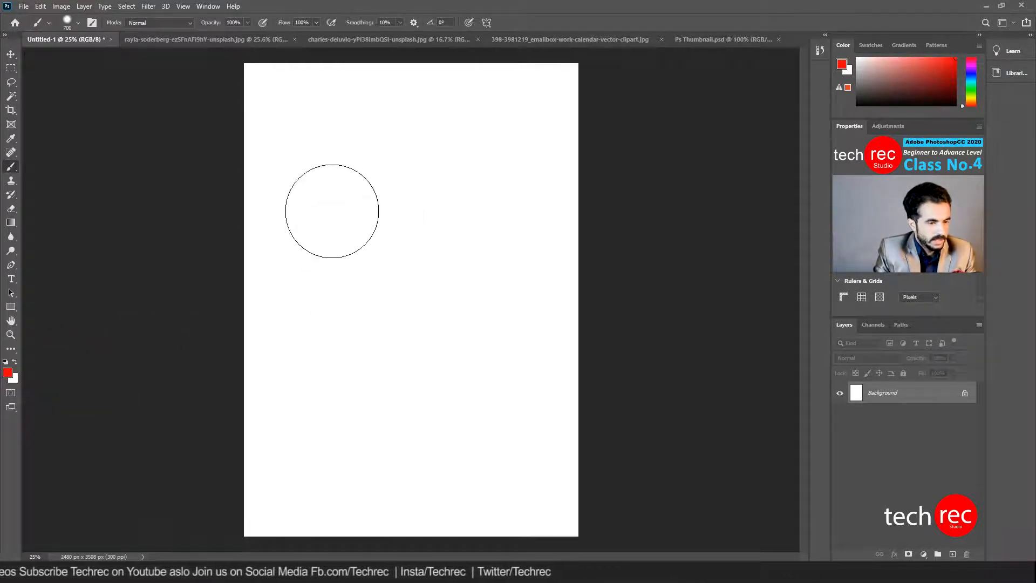
Step: Paint overlapping red, green and blue dots directly on the Background layer in the upper part of the page
left_click(331, 210)
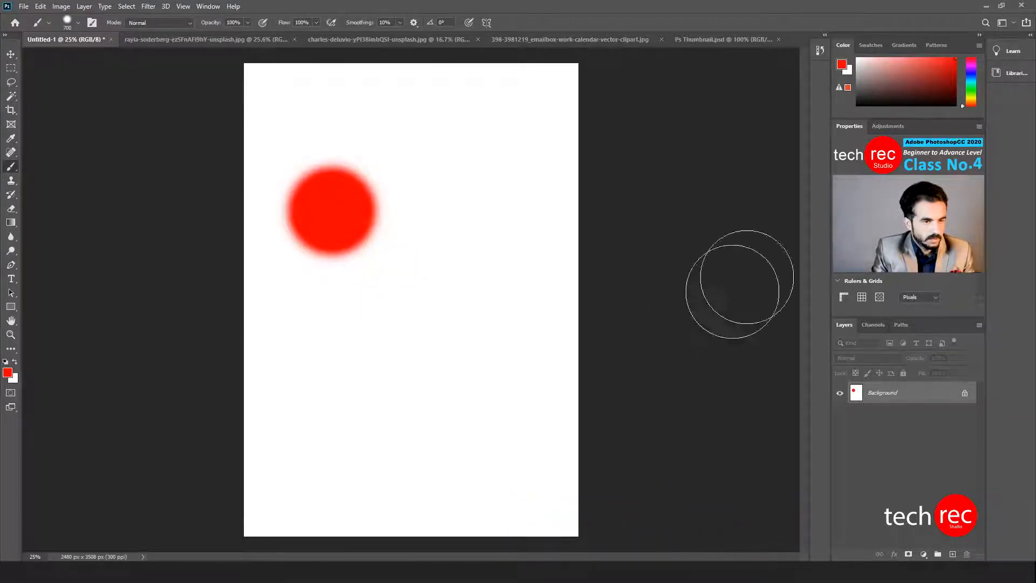
left_click(969, 88)
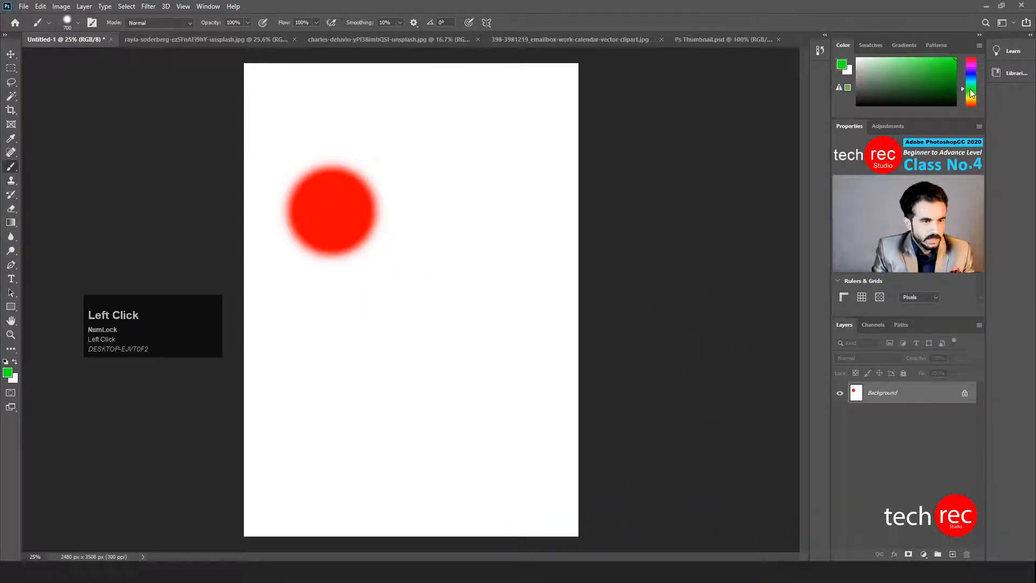
left_click(353, 264)
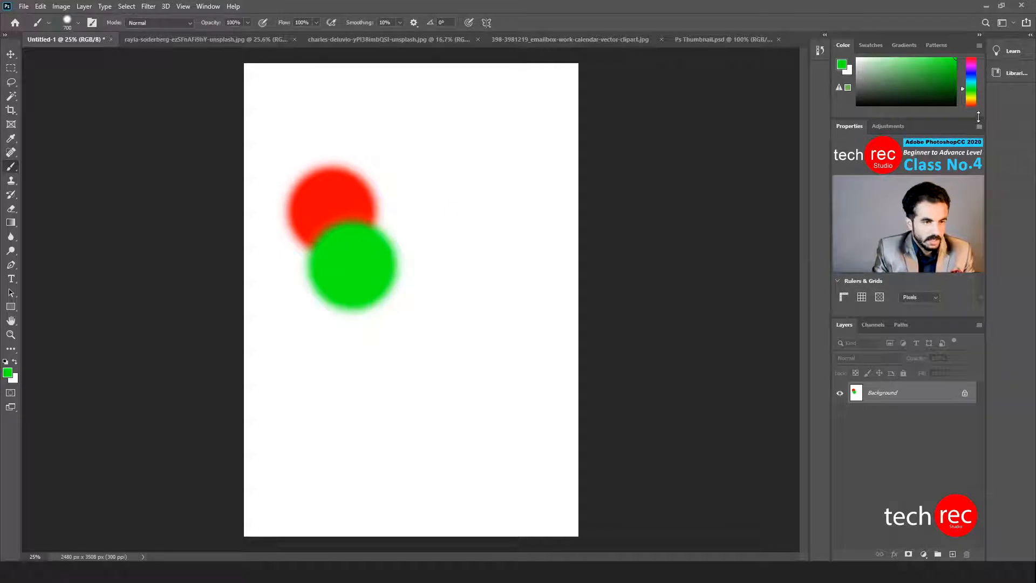
left_click(970, 76)
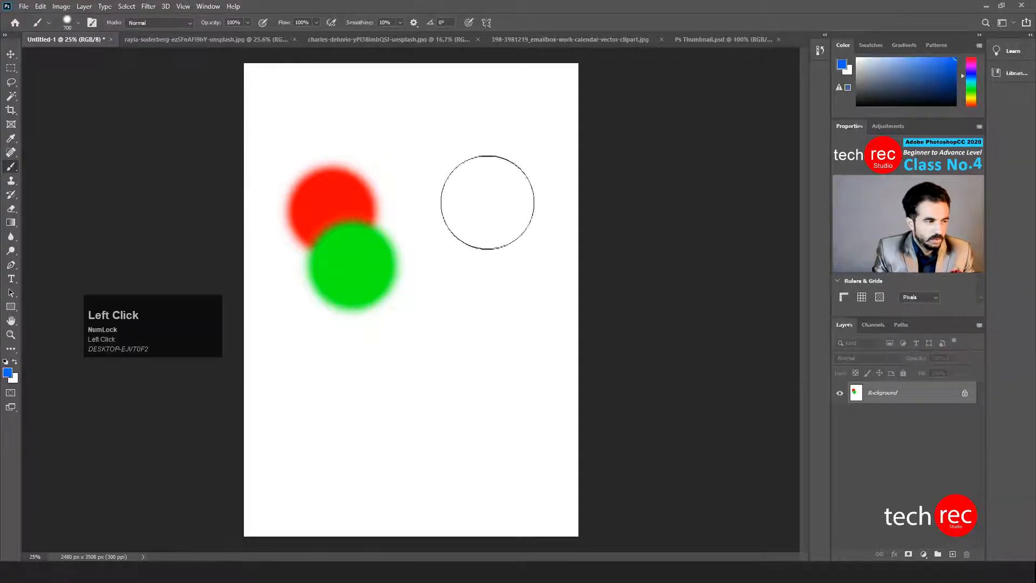
left_click(395, 209)
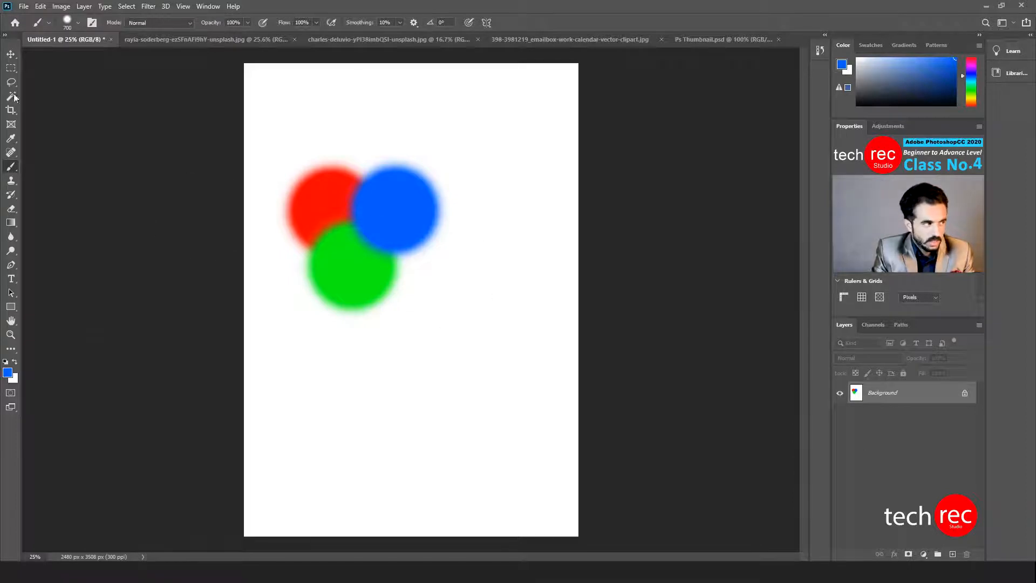
Step: Try to move the painted dots, convert the Background to a normal layer, and move the whole layer down and to the right
left_click(11, 54)
left_click_drag(377, 235, 486, 394)
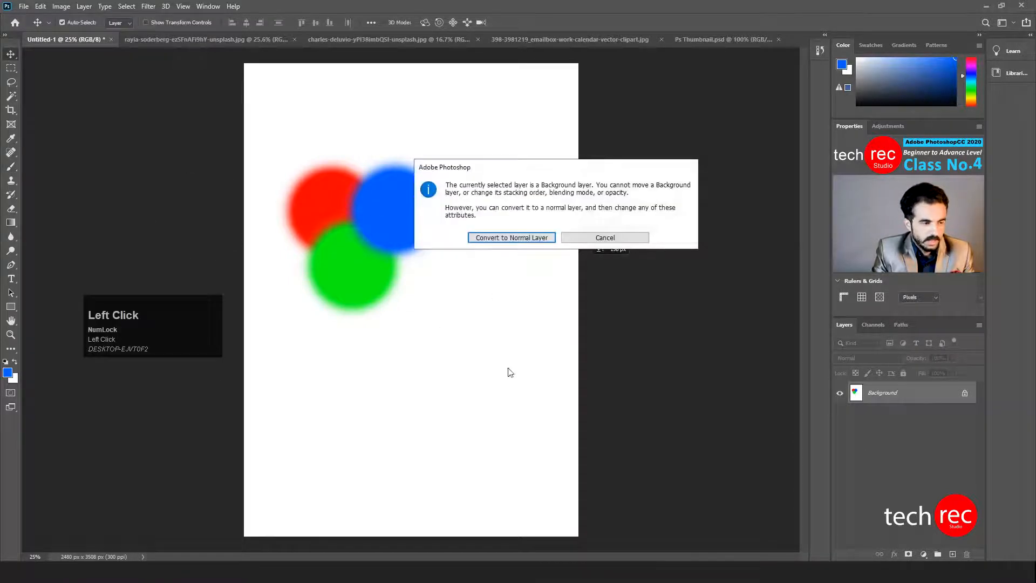
left_click(620, 239)
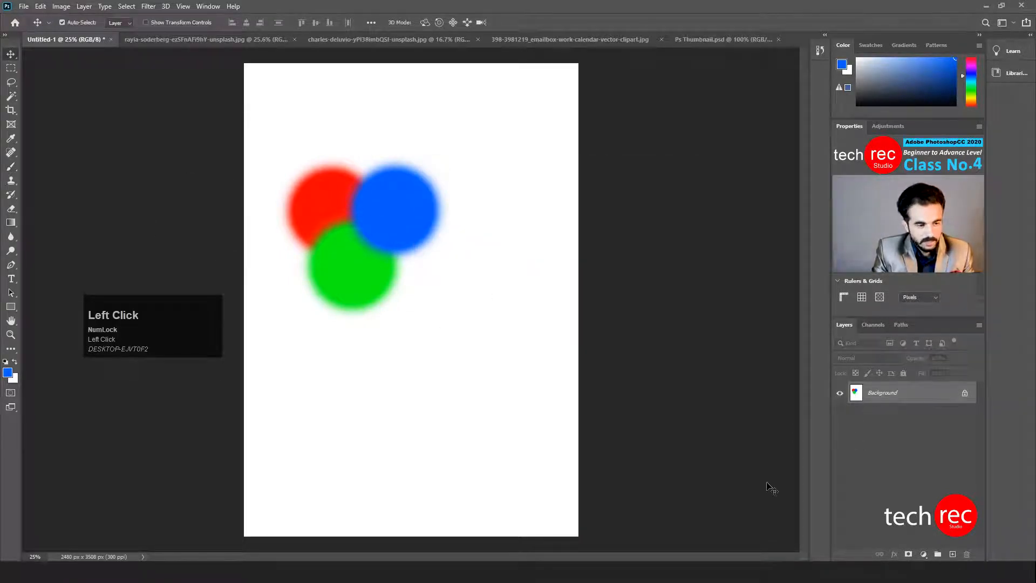
double_click(918, 393)
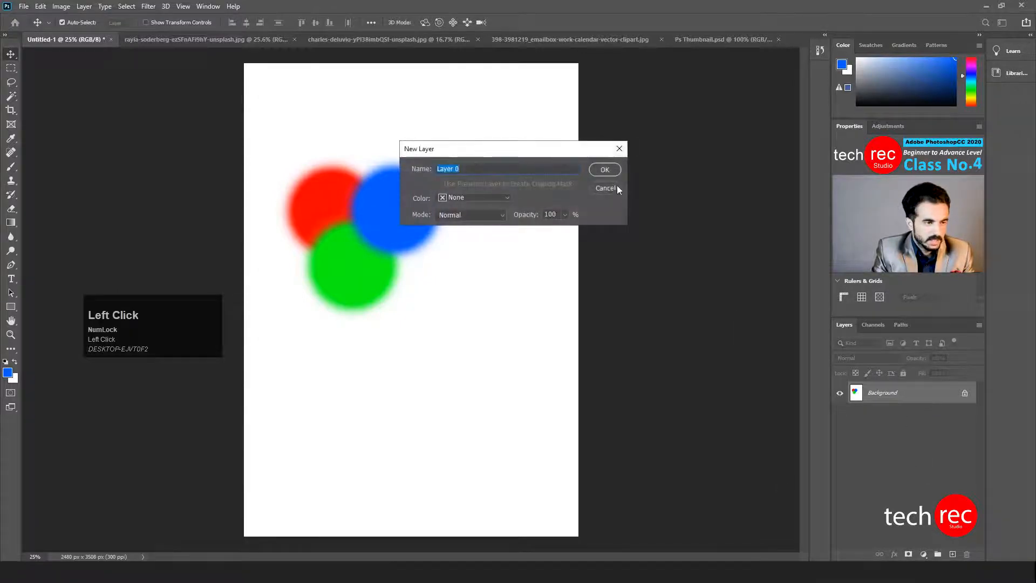
left_click(606, 170)
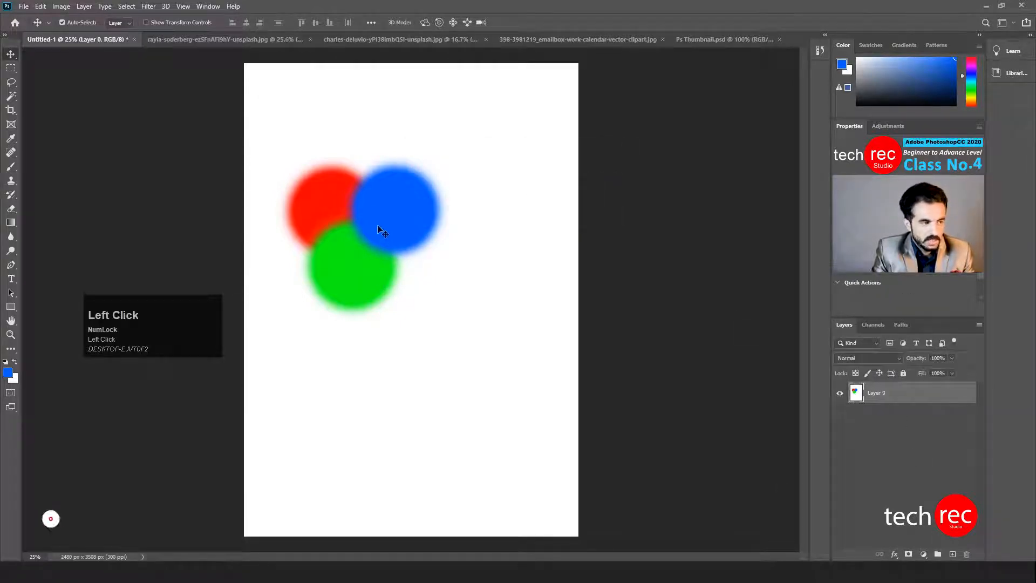
left_click_drag(378, 225, 523, 284)
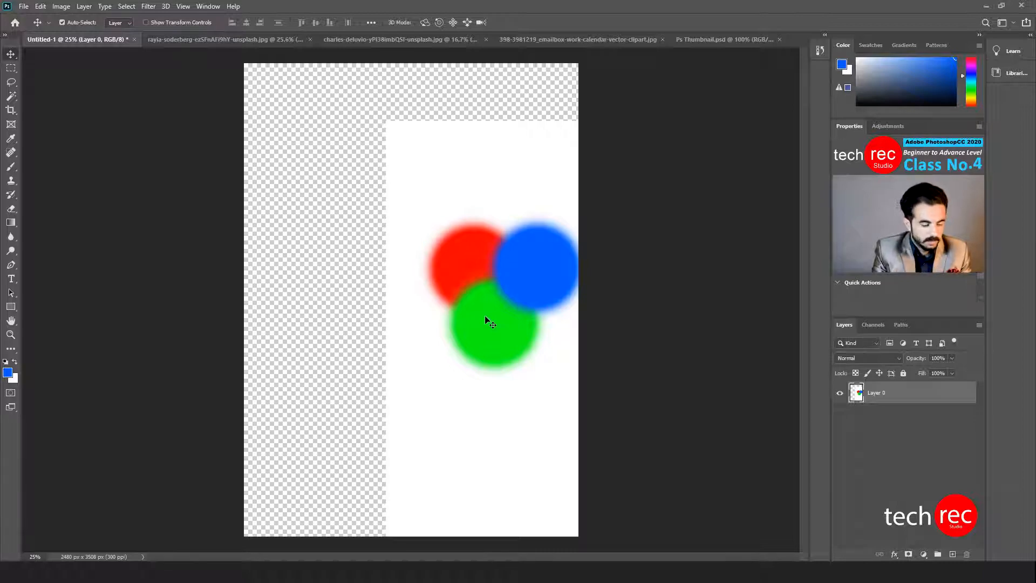
Step: Undo the layer move, the background conversion and the three painted dots
key("ctrl+z")
key("ctrl+z")
key("ctrl+z")
key("ctrl+z")
key("ctrl+z")
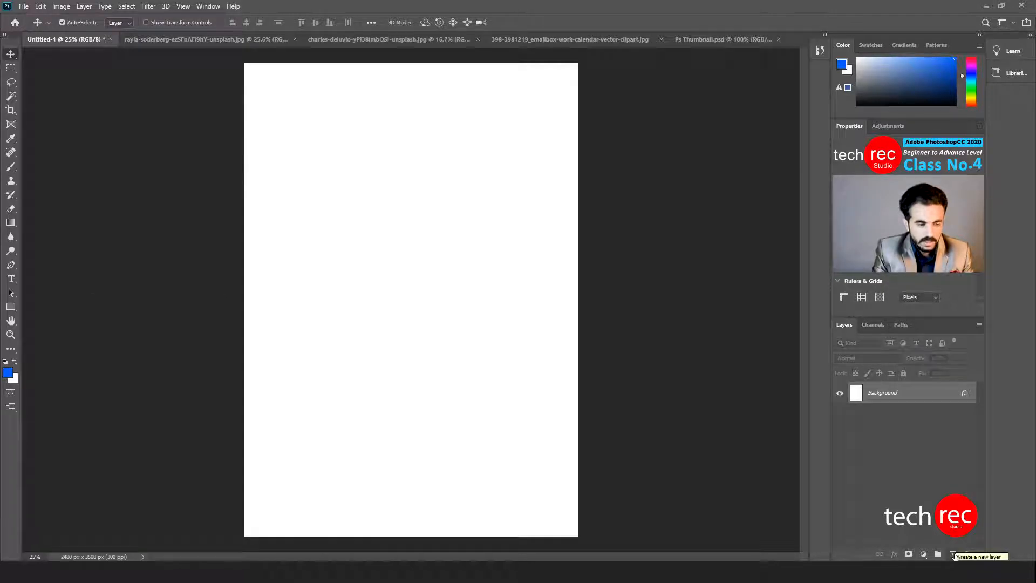
Step: Add a new layer above the Background and paint one blue brush dot in the page's upper left area
left_click(952, 554)
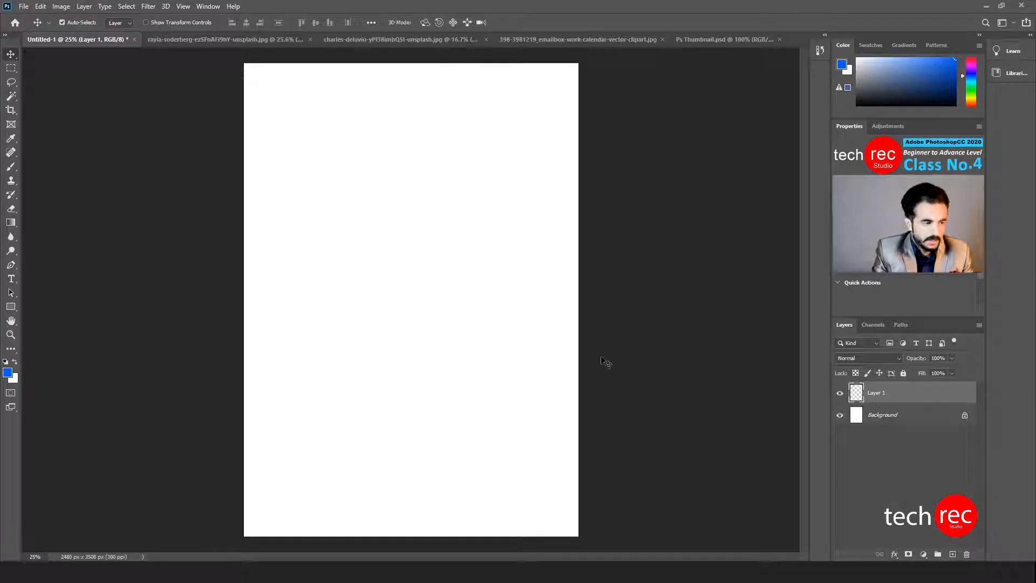
left_click(10, 166)
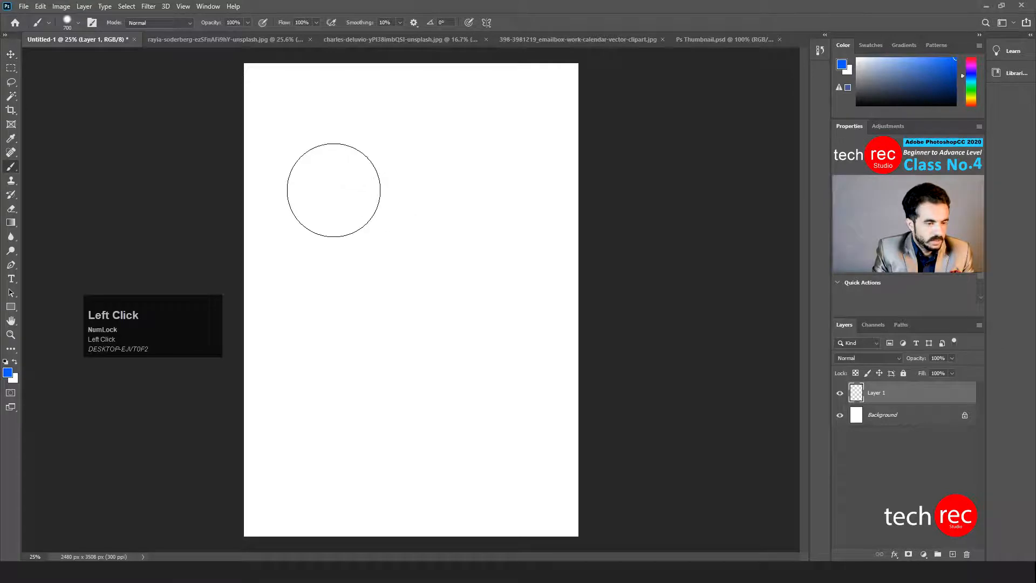
left_click(333, 190)
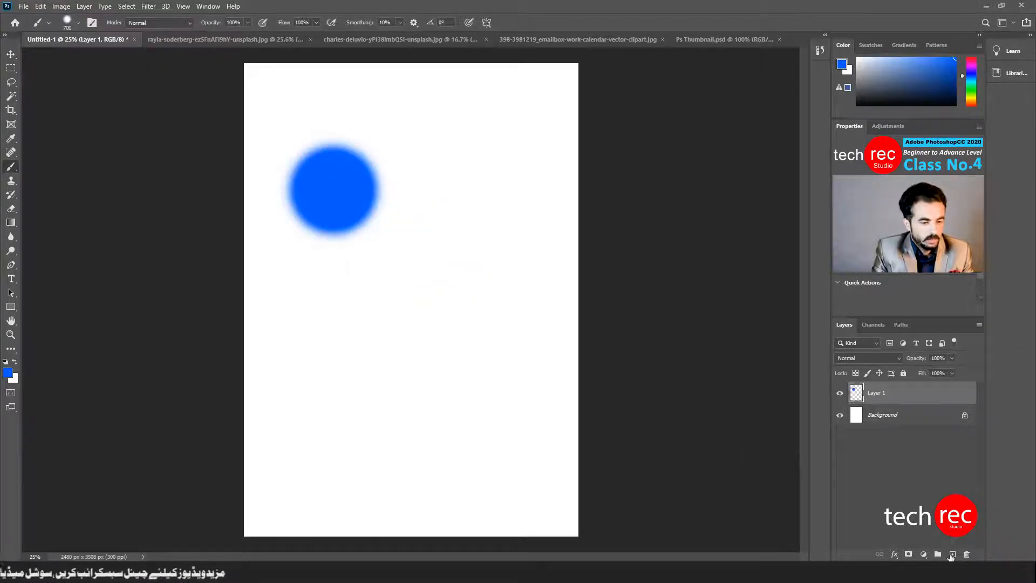
Step: Add a second new layer and paint a red dot overlapping the lower edge of the blue one
left_click(951, 554)
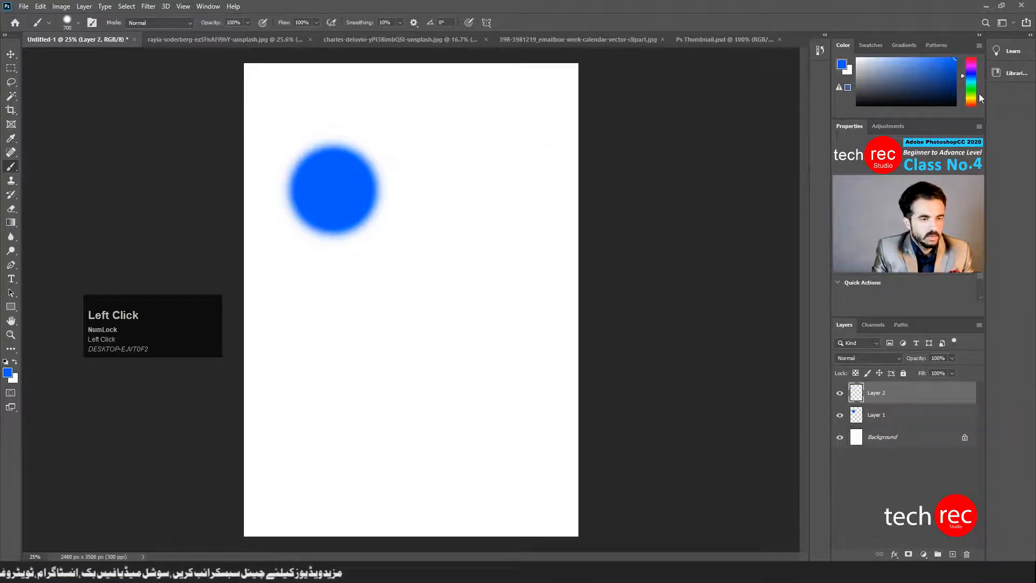
left_click(971, 58)
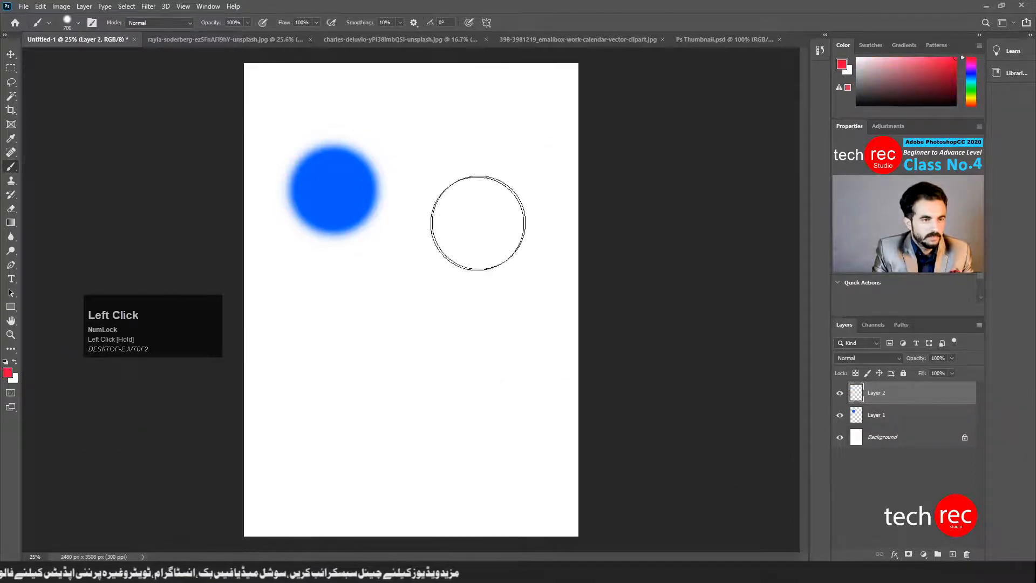
left_click(347, 247)
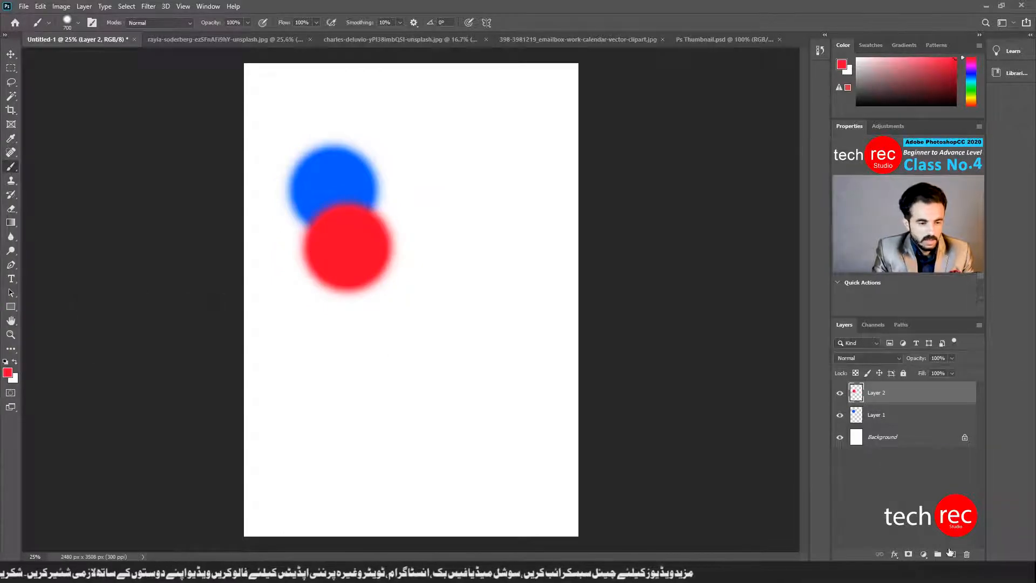
Step: Add a third new layer and paint a green dot overlapping the blue and red dots on their right side
left_click(952, 554)
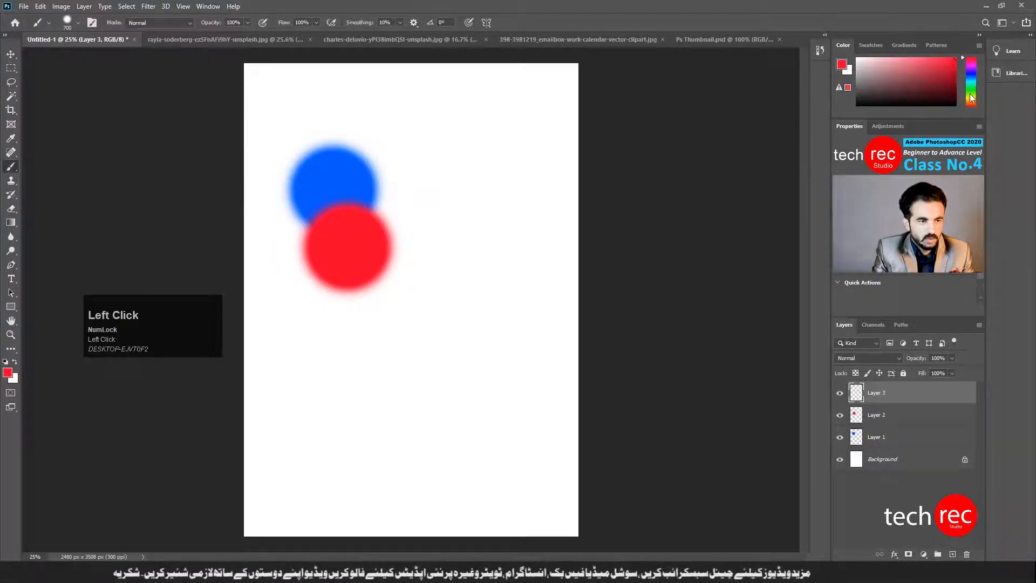
left_click(971, 94)
left_click(384, 212)
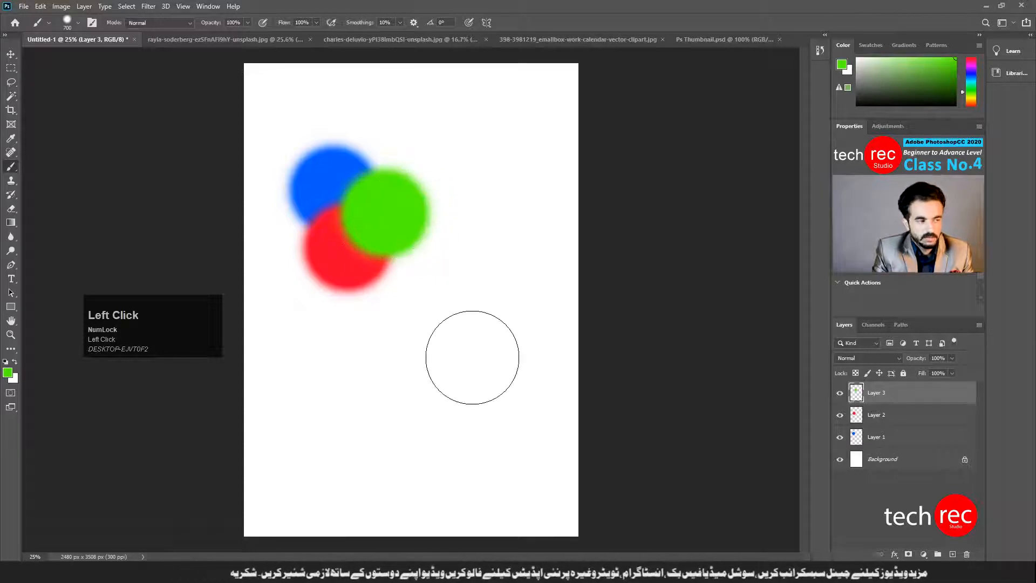
Step: Move the green dot to the page's right side and the blue dot up and right, away from the red one
left_click(10, 60)
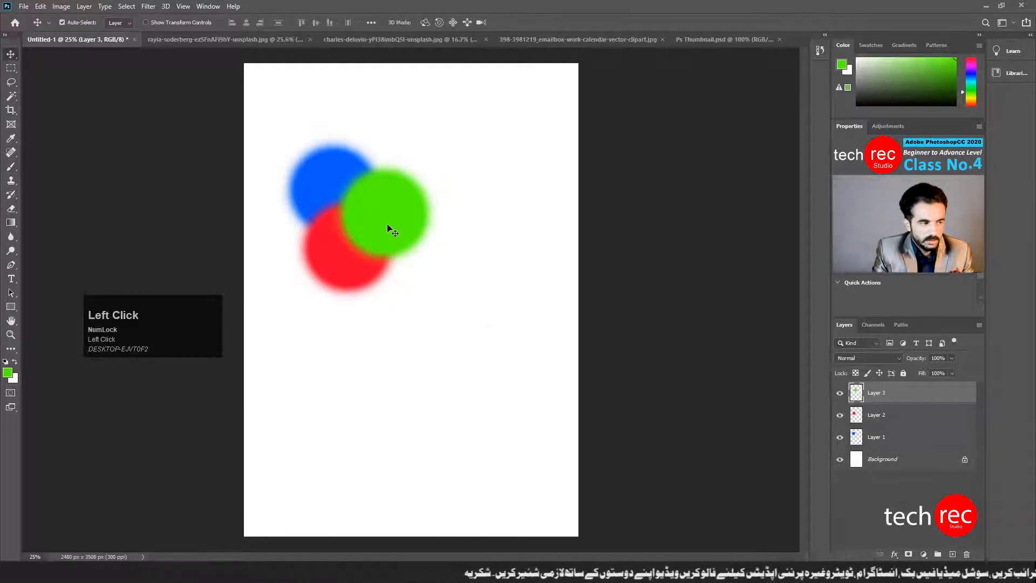
left_click_drag(388, 227, 520, 232)
left_click(320, 198)
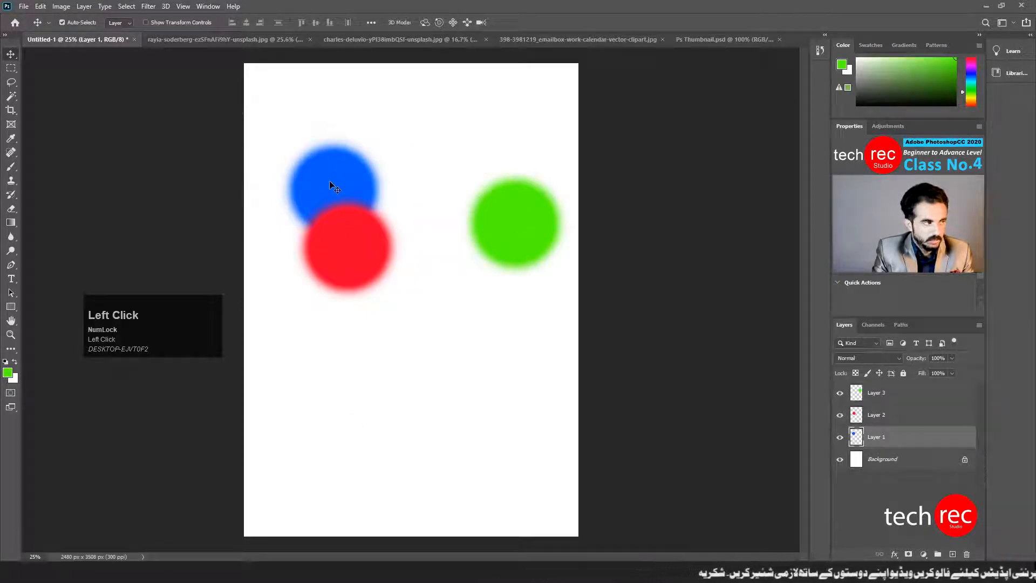
left_click_drag(330, 181, 438, 150)
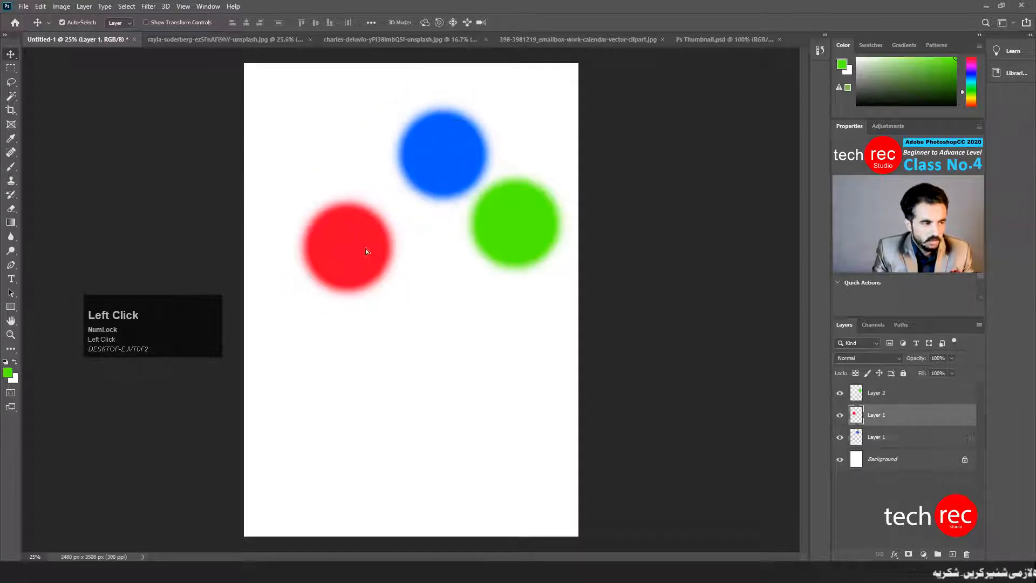
Step: Move the red dot right, beneath the blue dot, and make the blue dot's layer active
left_click_drag(365, 248, 403, 244)
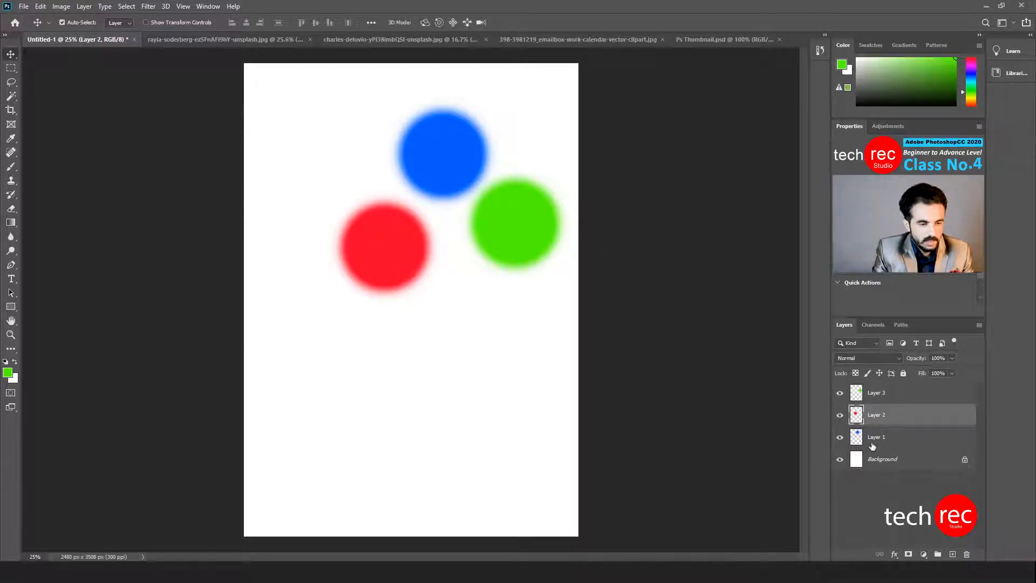
left_click(463, 179)
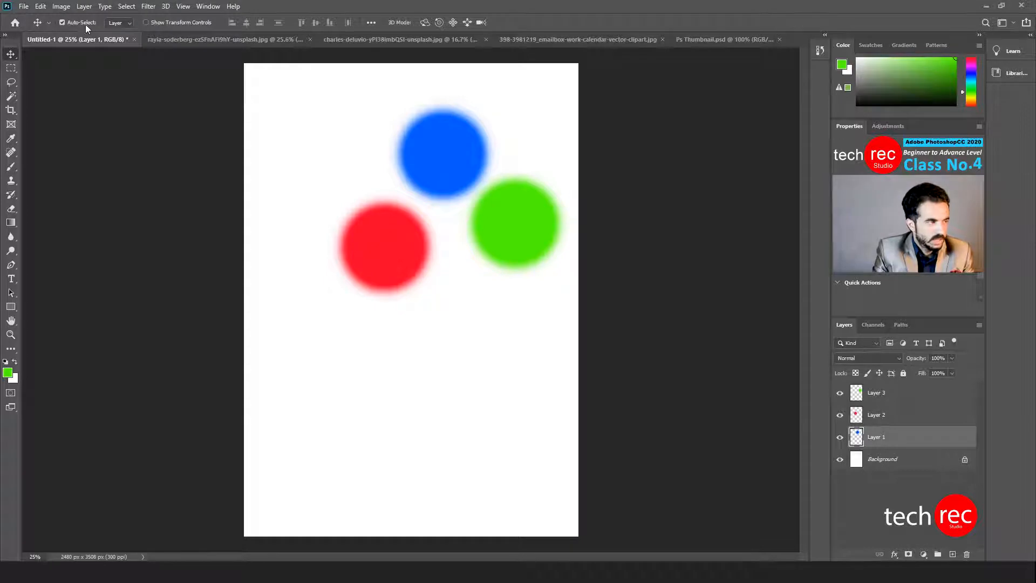
Step: Turn off Auto-Select and move the blue dot's layer, then select Layer 2 and move the red dot slightly down
left_click(62, 23)
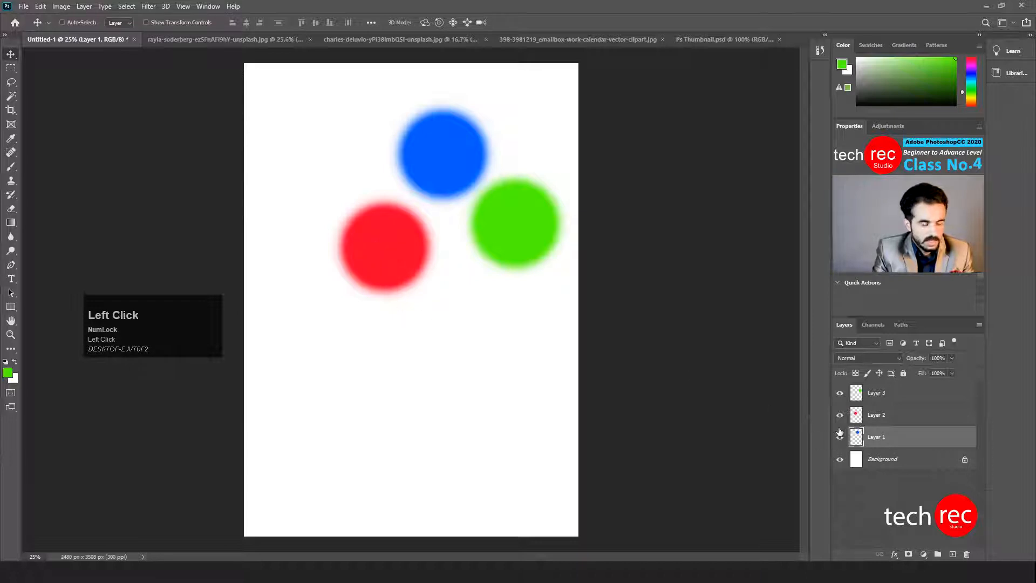
mouse_move(370, 268)
left_mouse_down()
mouse_move(376, 256)
mouse_move(331, 245)
mouse_move(305, 269)
mouse_move(356, 270)
left_mouse_up()
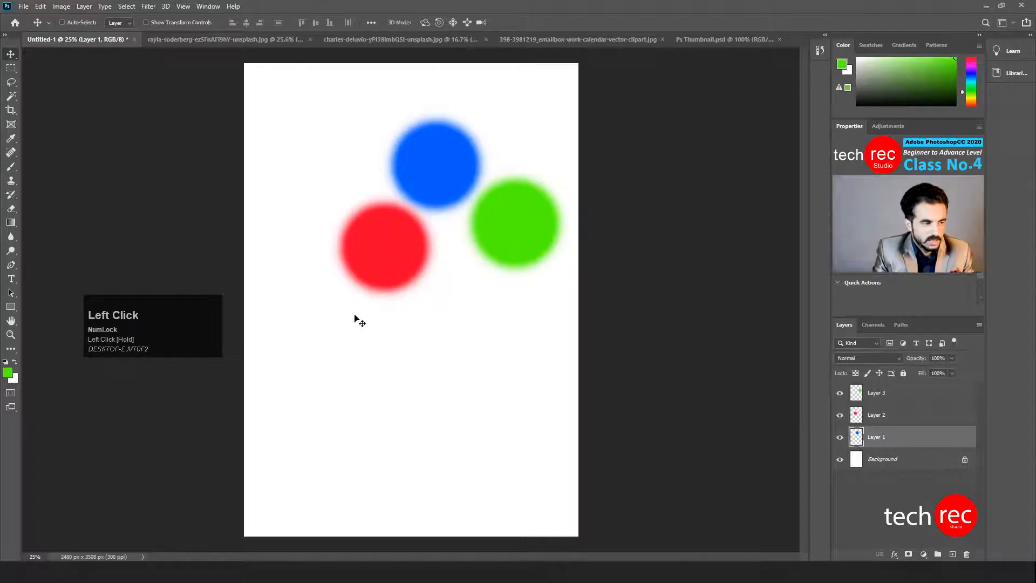
left_click_drag(357, 320, 416, 142)
left_click(879, 418)
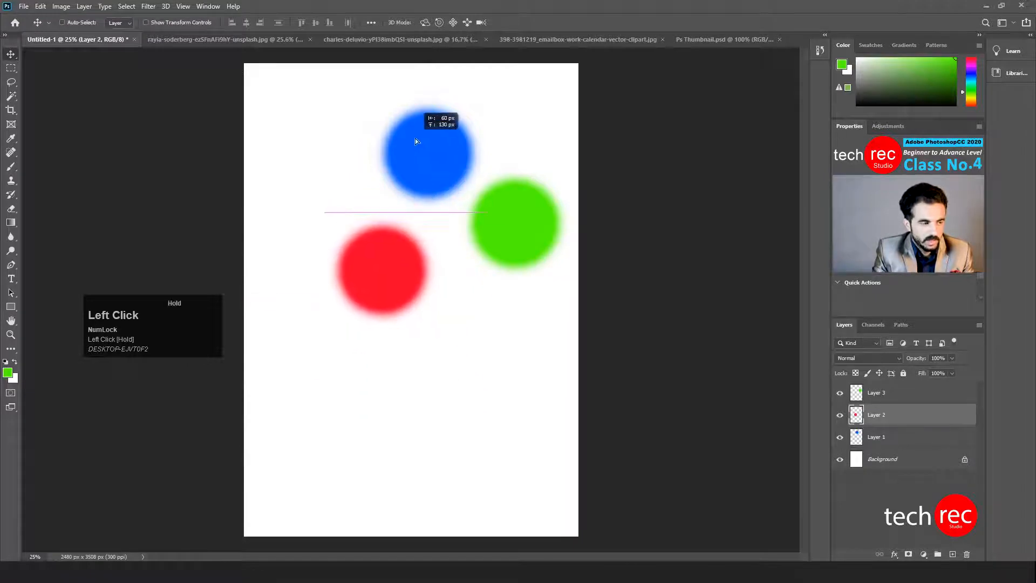
Step: Turn Auto-Select back on and regroup the dots in the page's upper left area, with green overlapping red and blue
left_click(69, 22)
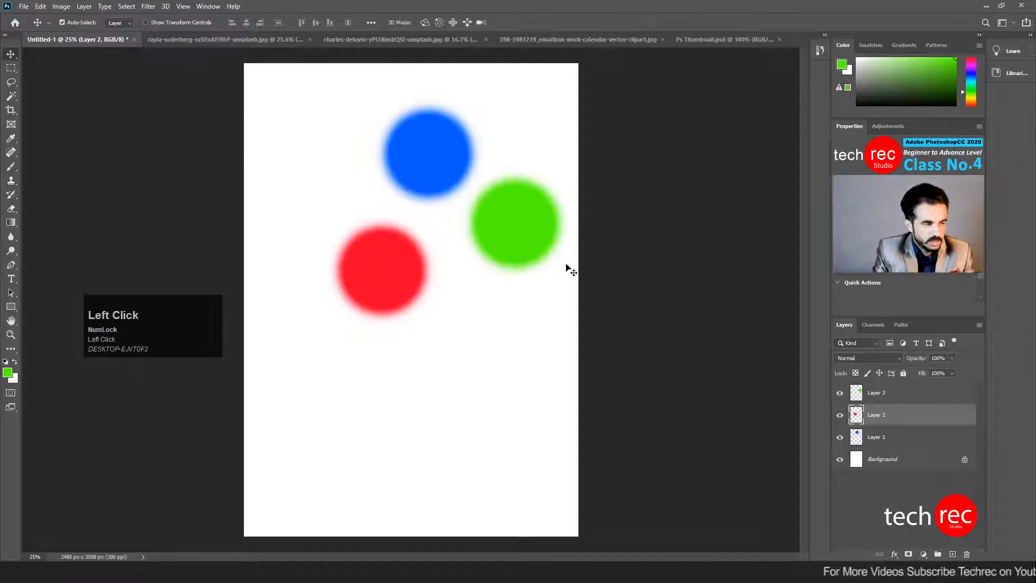
left_click_drag(523, 232, 507, 336)
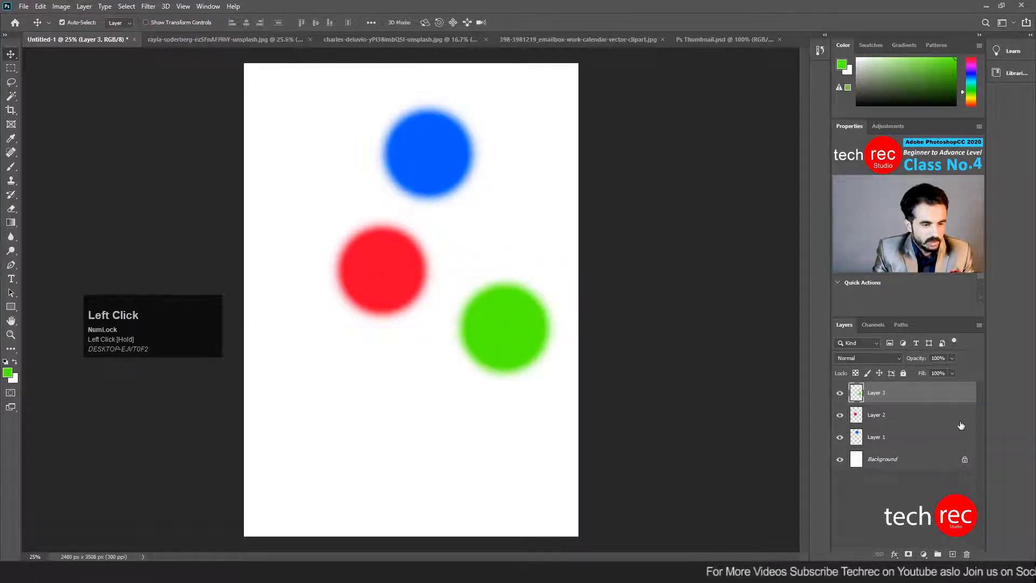
left_click_drag(438, 172, 490, 180)
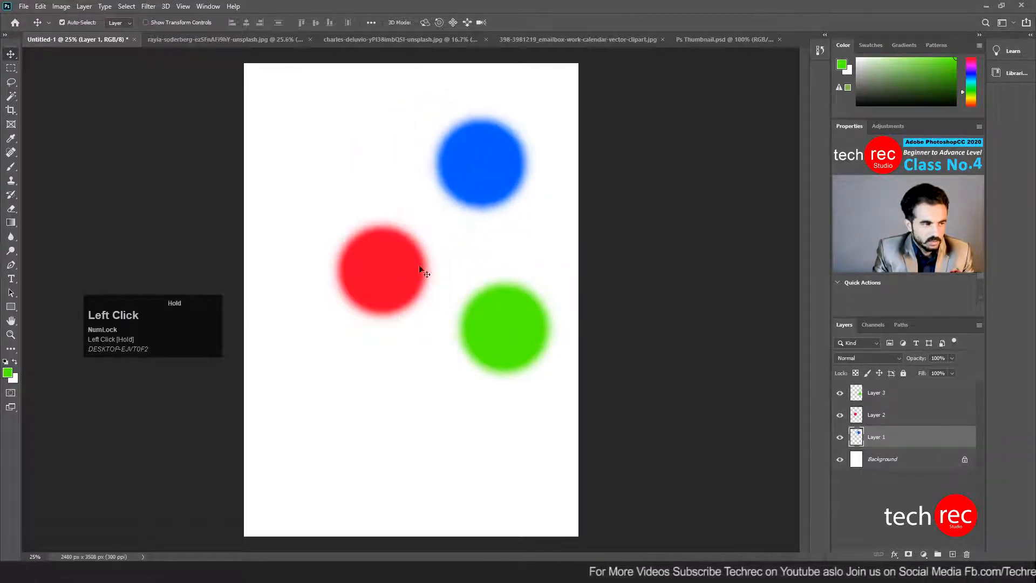
left_click_drag(396, 245, 362, 181)
left_click_drag(462, 187, 370, 225)
left_click_drag(521, 359, 368, 279)
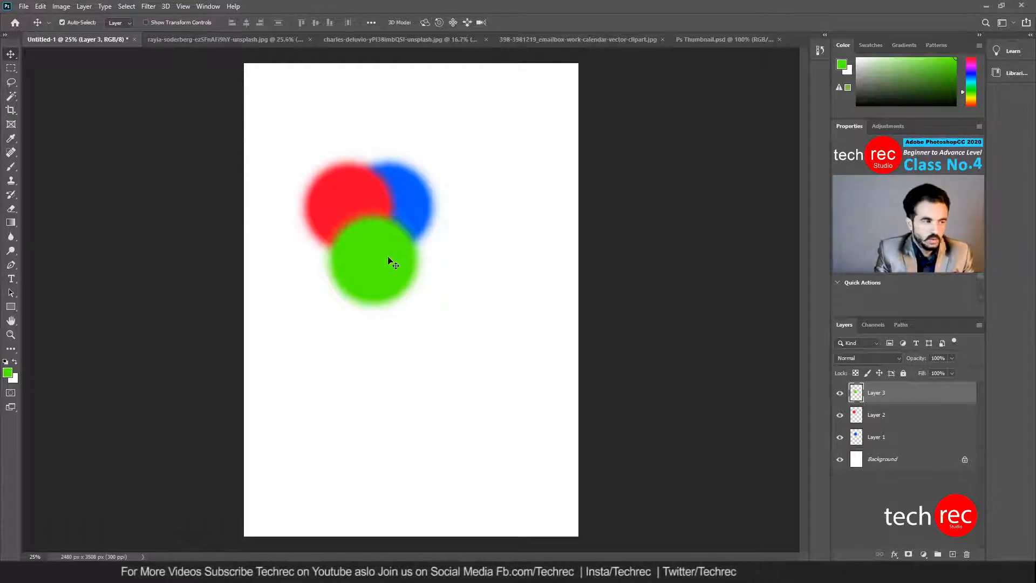
Step: Enlarge the green dot slightly with Free Transform and move it right and a little down
left_click(394, 273)
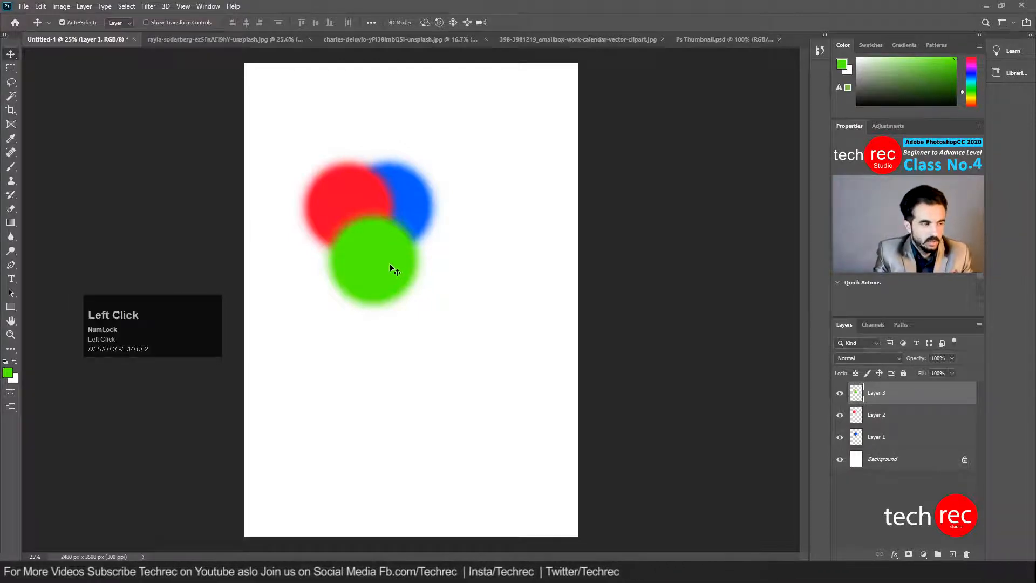
left_click(393, 271, "ctrl")
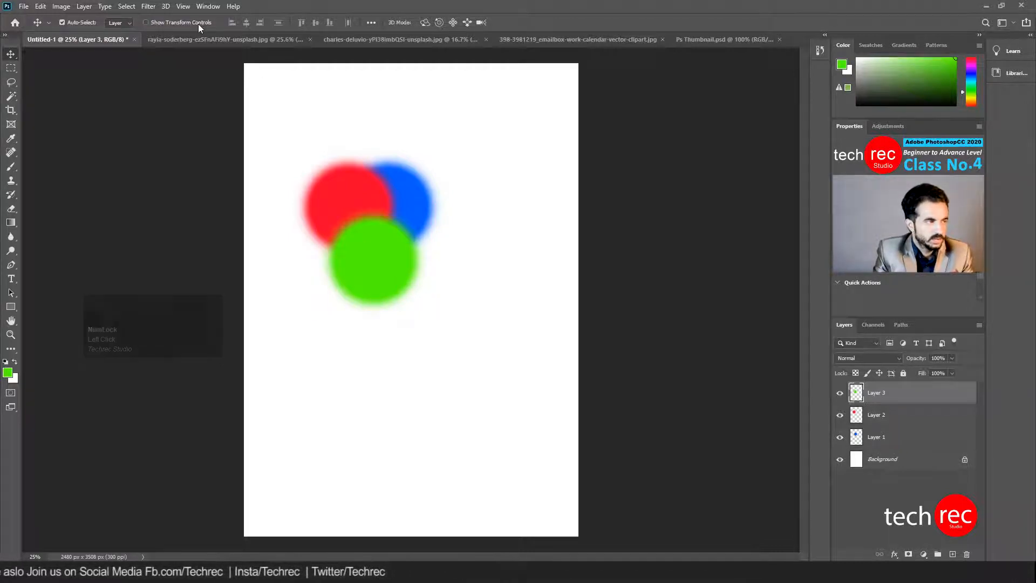
left_click(418, 296)
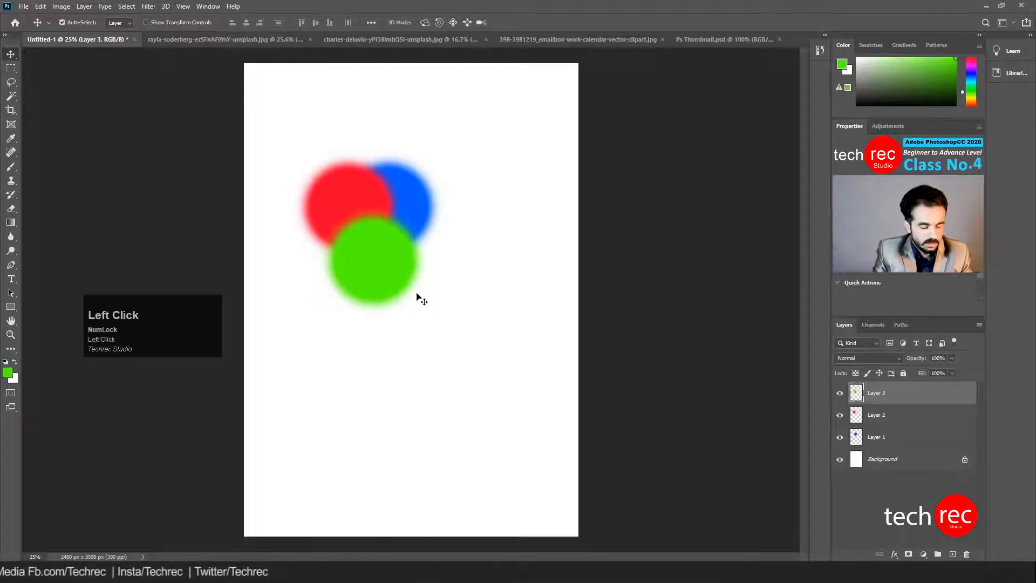
key("ctrl+t")
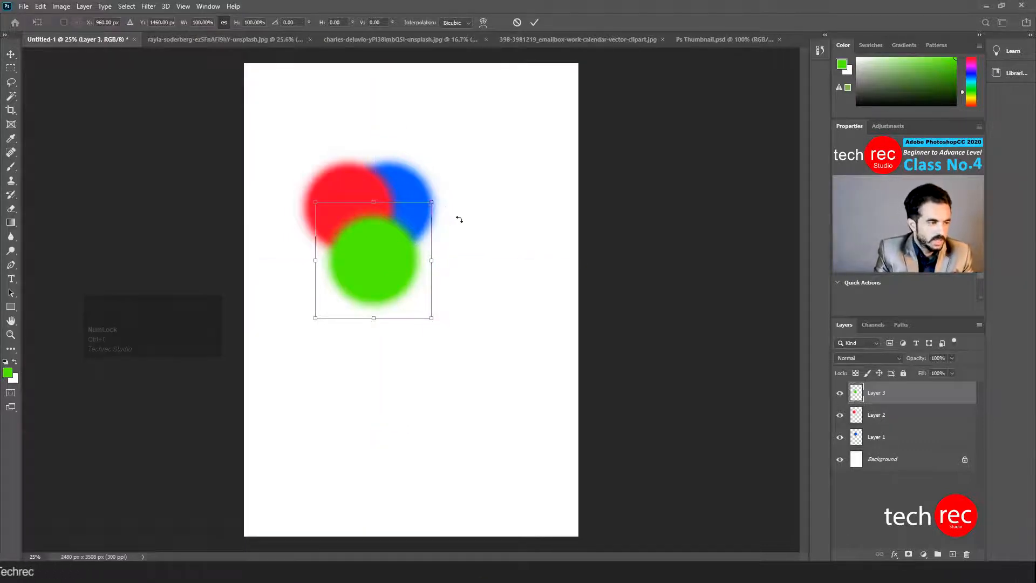
left_click_drag(431, 203, 456, 211)
left_click(534, 22)
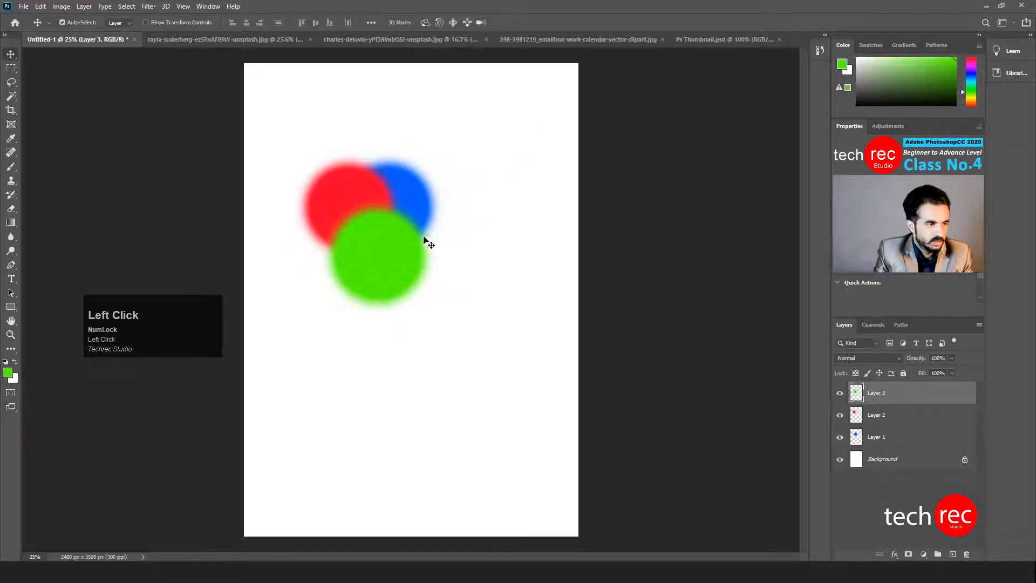
left_click_drag(413, 267, 434, 273)
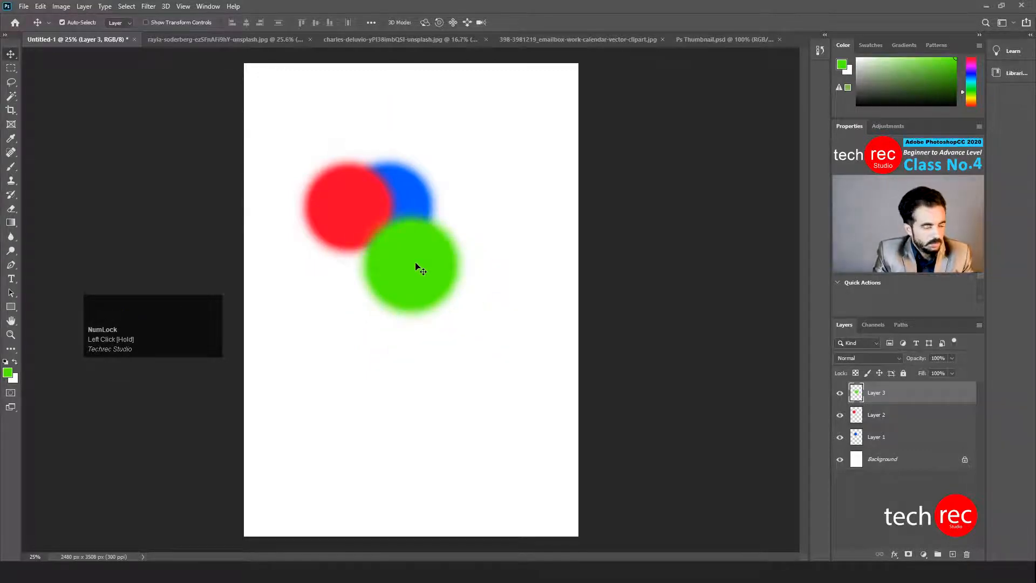
Step: Copy the papaya photo from its document into the citrus slices document as a new layer
left_click(226, 40)
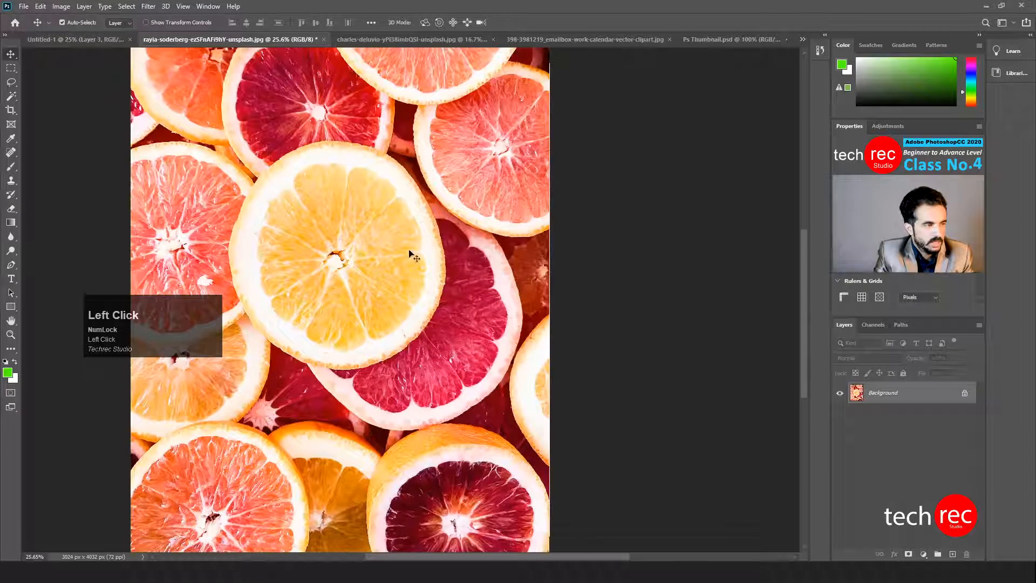
left_click(364, 40)
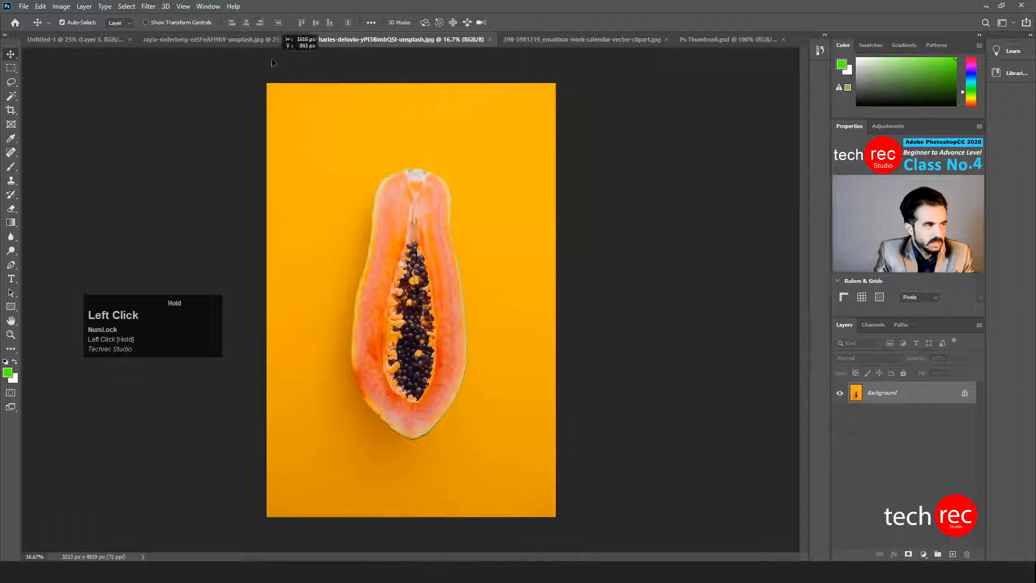
left_click(254, 41)
left_click_drag(253, 40, 395, 266)
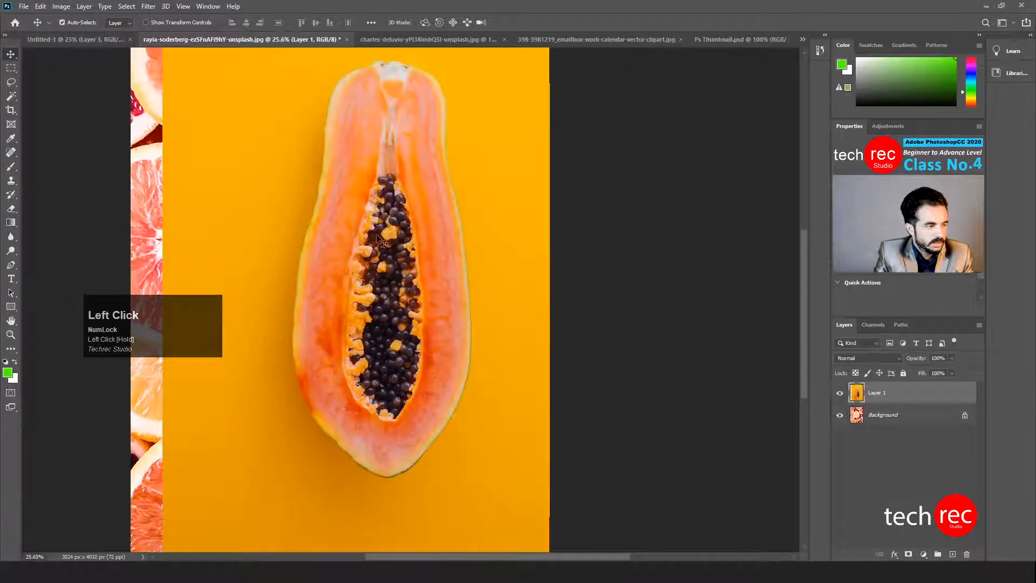
Step: Reposition the papaya layer toward the canvas's lower right, leaving citrus slices exposed along the upper and left edges
left_click_drag(300, 200, 365, 309)
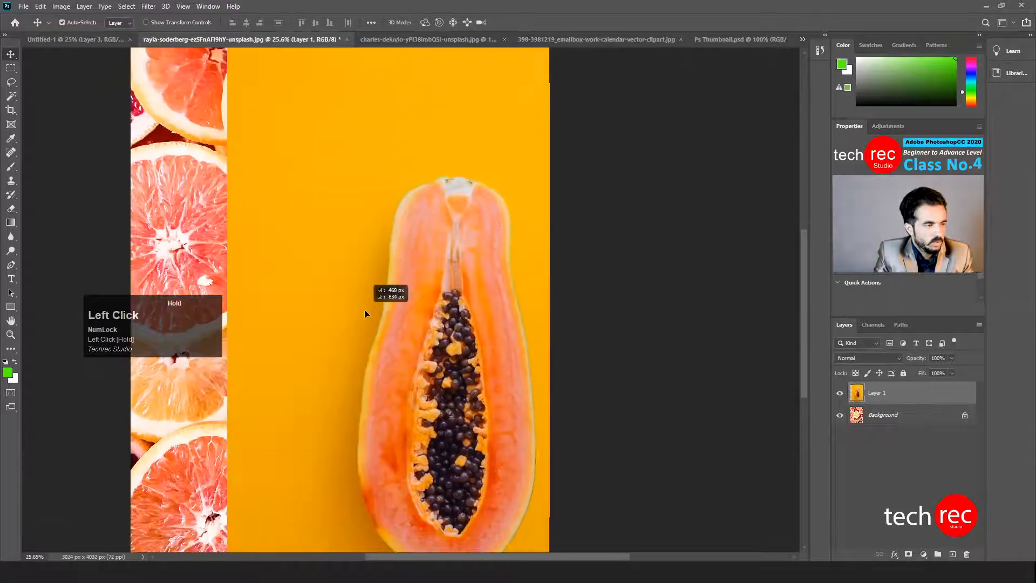
scroll(416, 324, "down", 1)
scroll(416, 323, "down", 1)
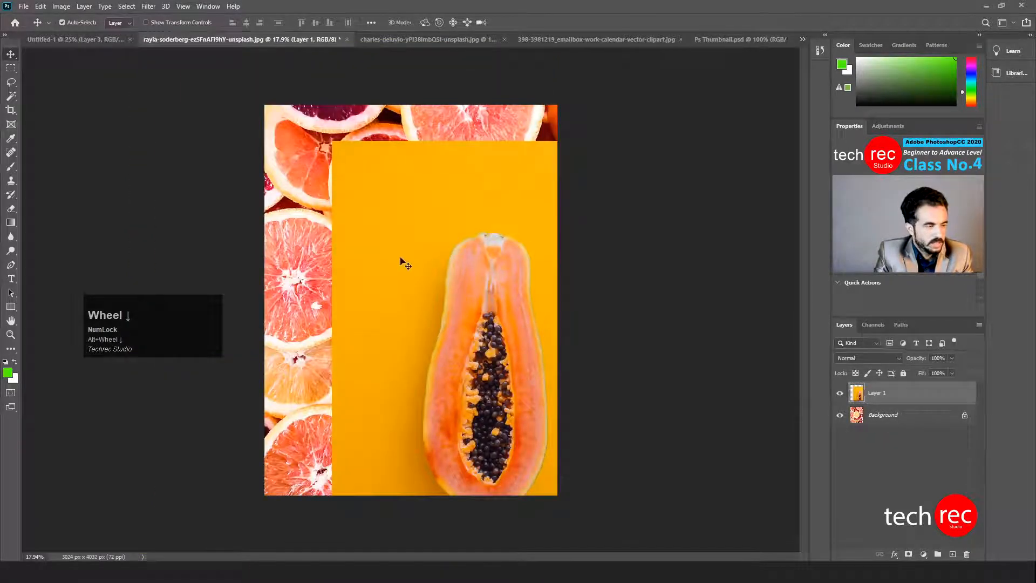
left_click_drag(398, 221, 421, 230)
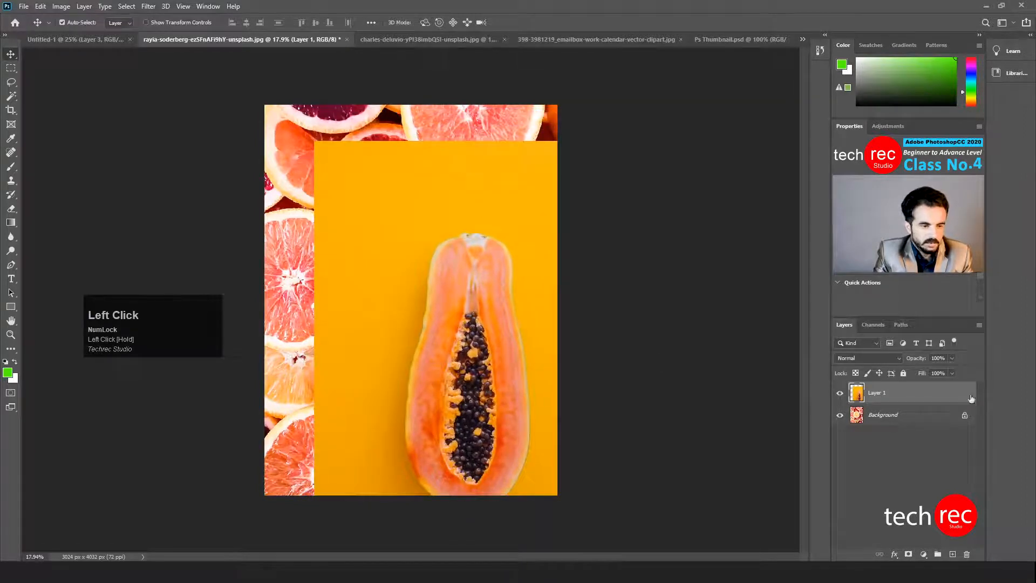
Step: Select the Background and then the papaya layer, lower the papaya layer's opacity to 77%, and restore it to 100%
left_click(884, 419)
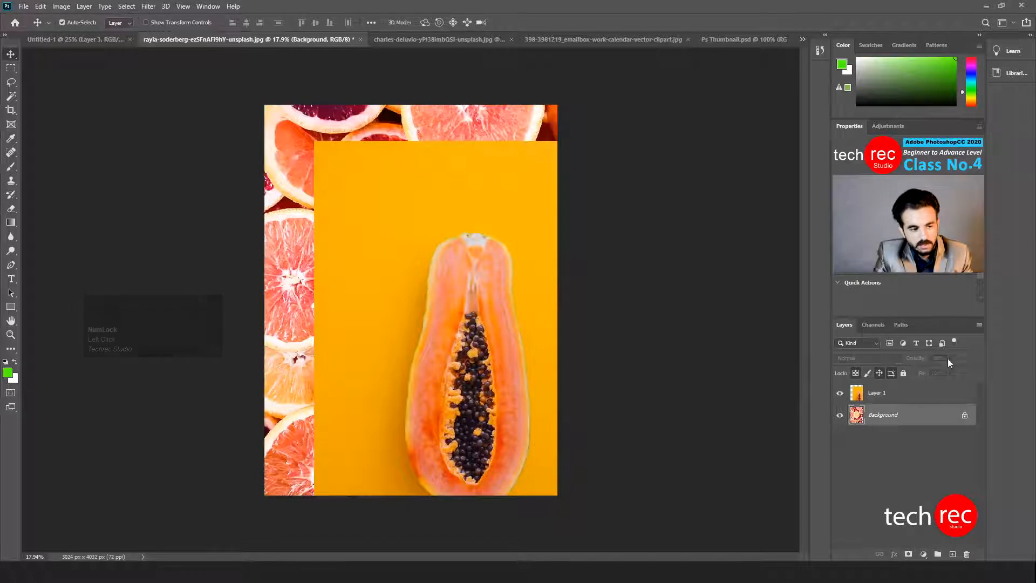
left_click(876, 396)
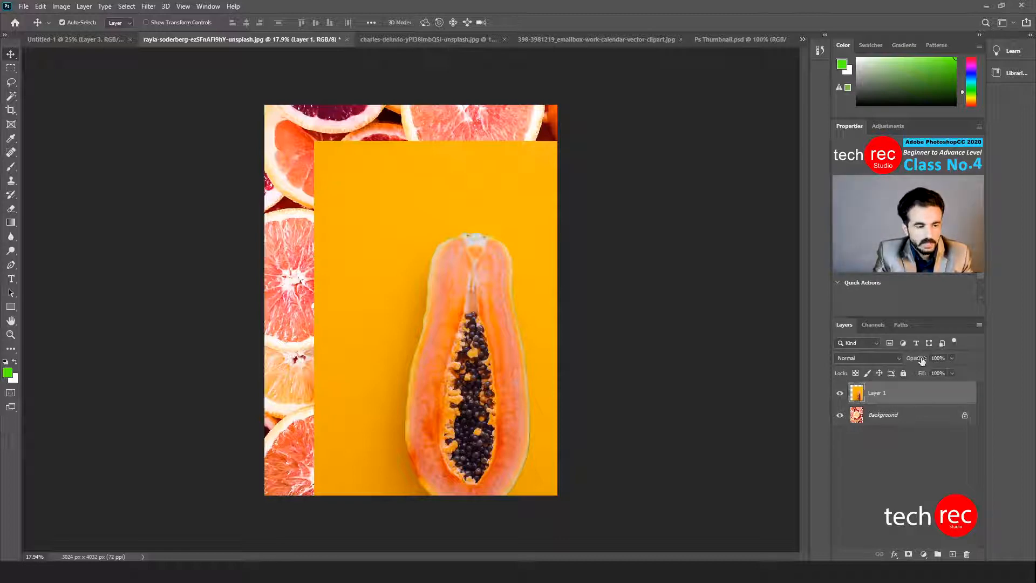
left_click_drag(921, 360, 913, 361)
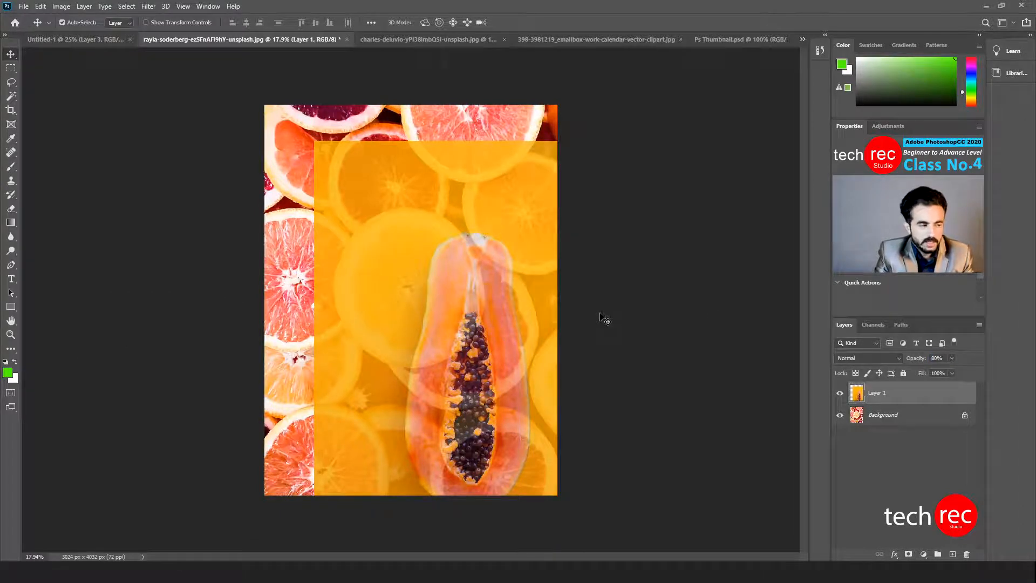
left_click_drag(925, 360, 912, 360)
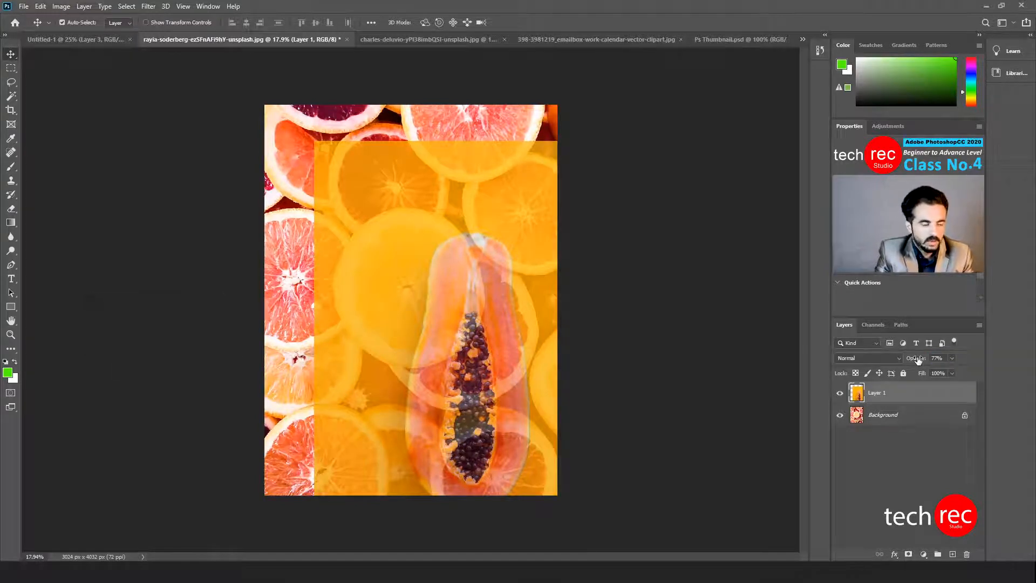
left_click_drag(917, 360, 928, 361)
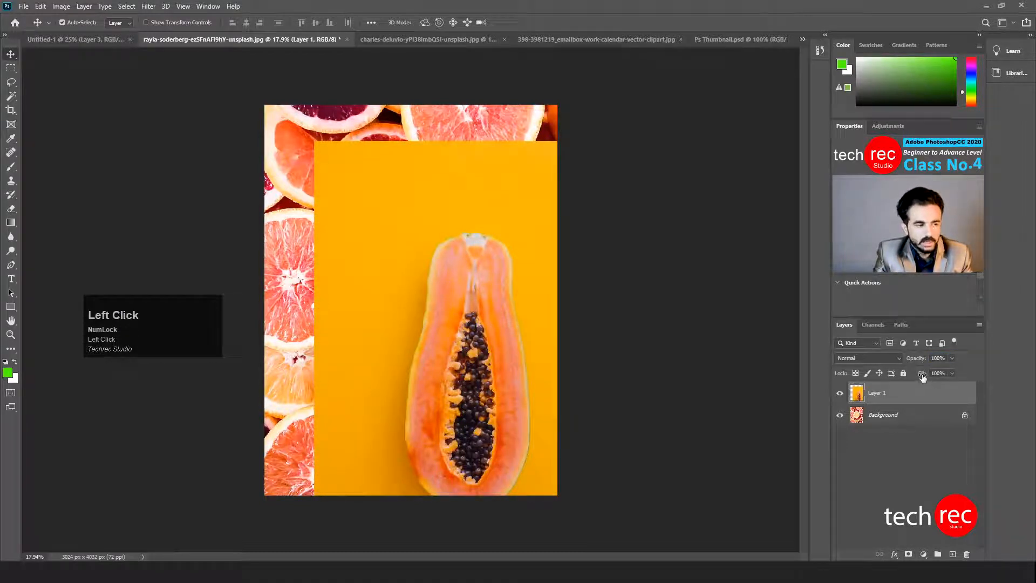
Step: Reduce the papaya layer's fill to 86% and return it to 100%
left_click_drag(916, 377, 915, 378)
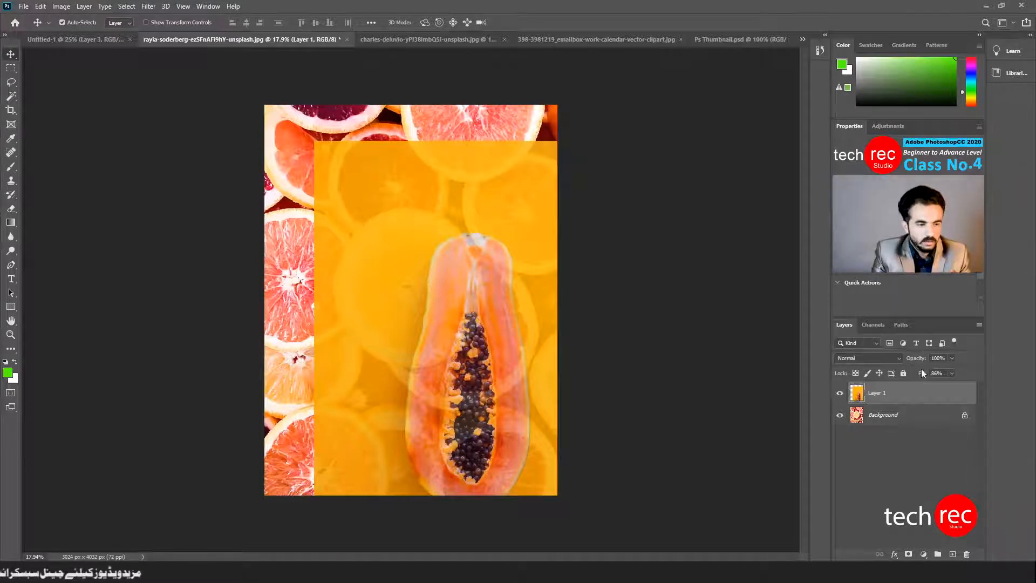
left_click_drag(919, 373, 963, 368)
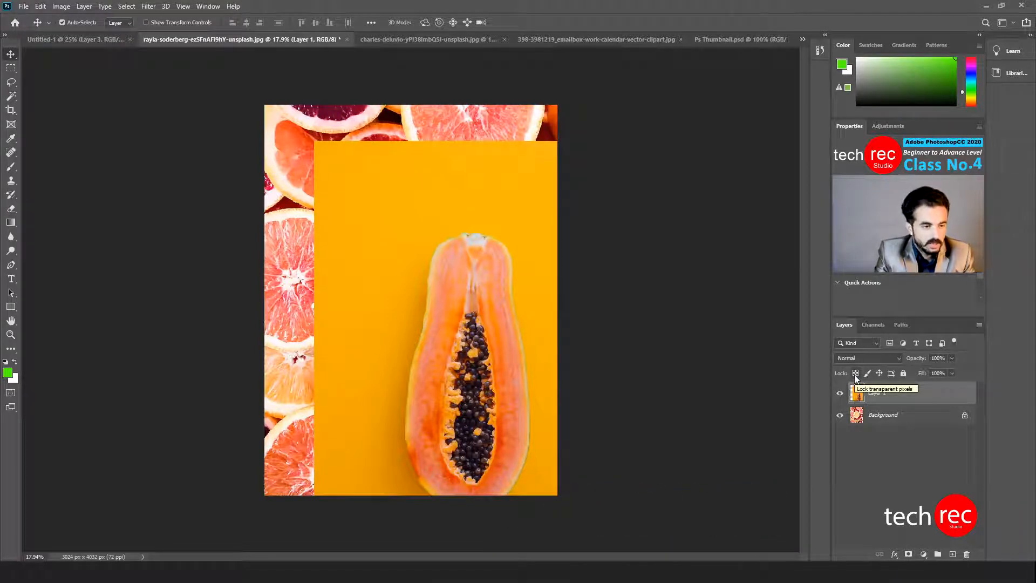
Step: Hide the Background layer and try brushing green across the papaya layer and its transparent margin, undoing the strokes
left_click(840, 415)
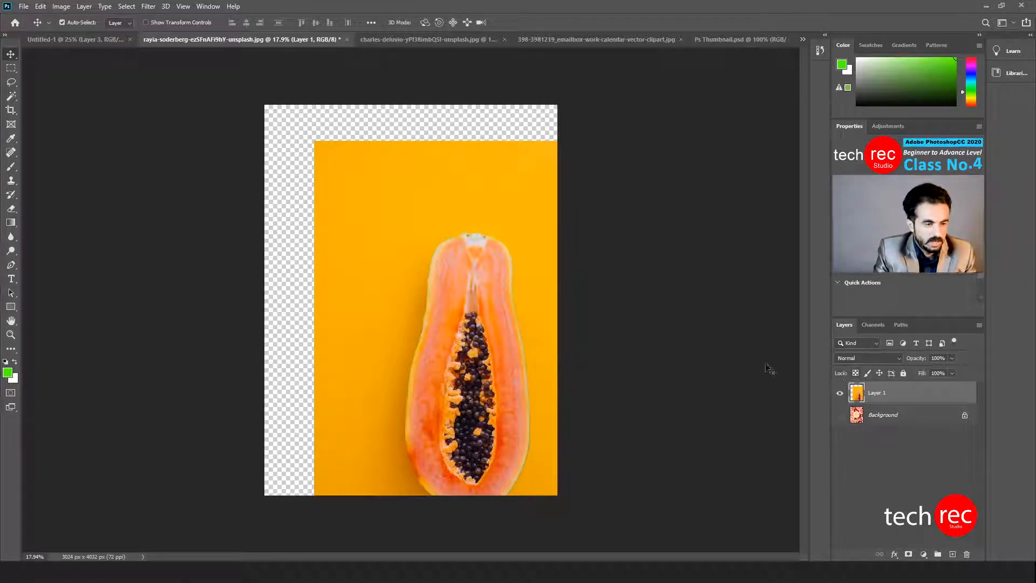
left_click(8, 170)
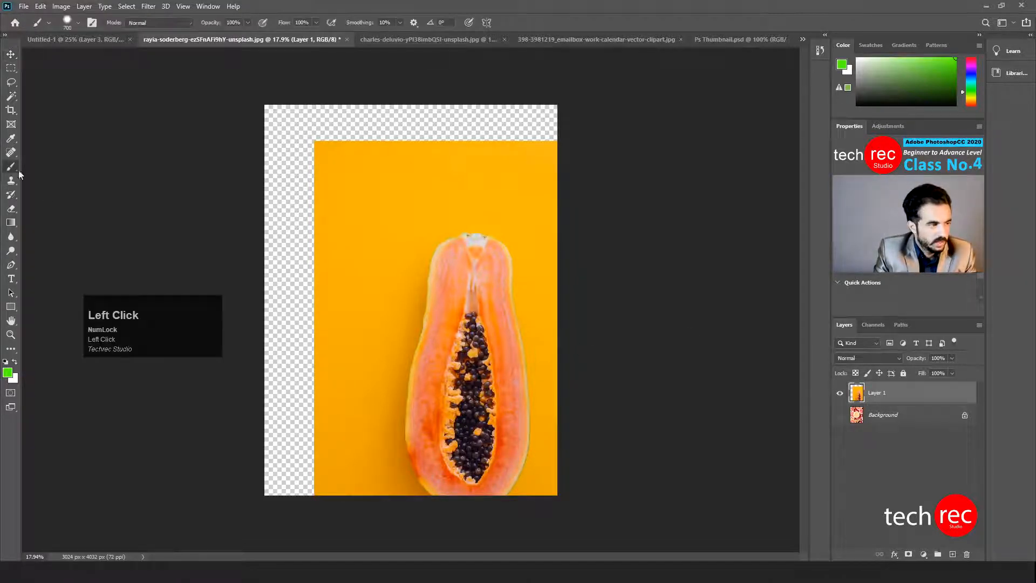
mouse_move(240, 166)
left_mouse_down()
mouse_move(264, 187)
mouse_move(283, 251)
mouse_move(262, 351)
mouse_move(312, 280)
left_mouse_up()
mouse_move(379, 211)
left_mouse_down()
mouse_move(492, 181)
mouse_move(558, 194)
mouse_move(470, 126)
mouse_move(303, 88)
mouse_move(324, 129)
mouse_move(314, 219)
mouse_move(381, 240)
left_mouse_up()
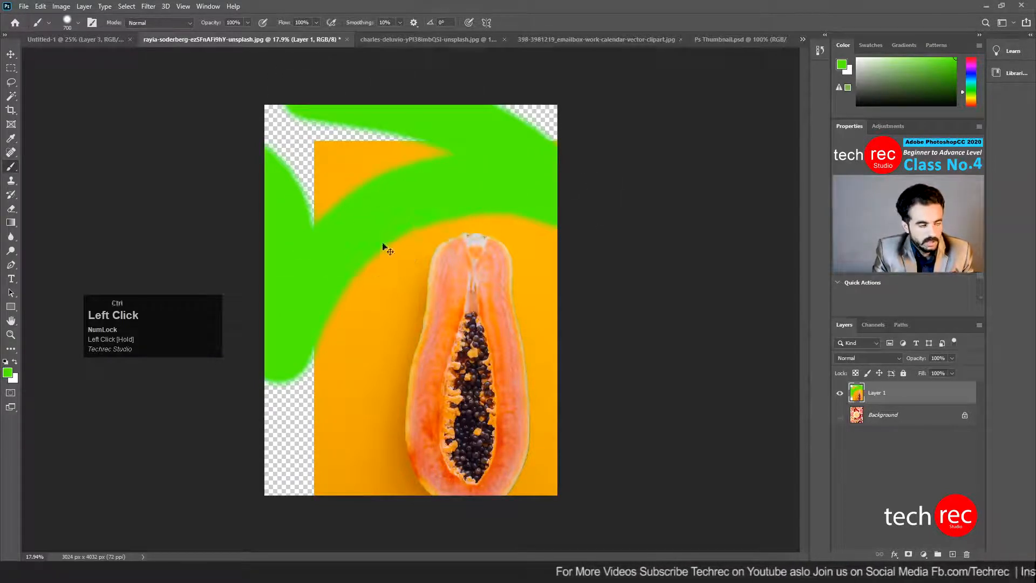
key("ctrl+z")
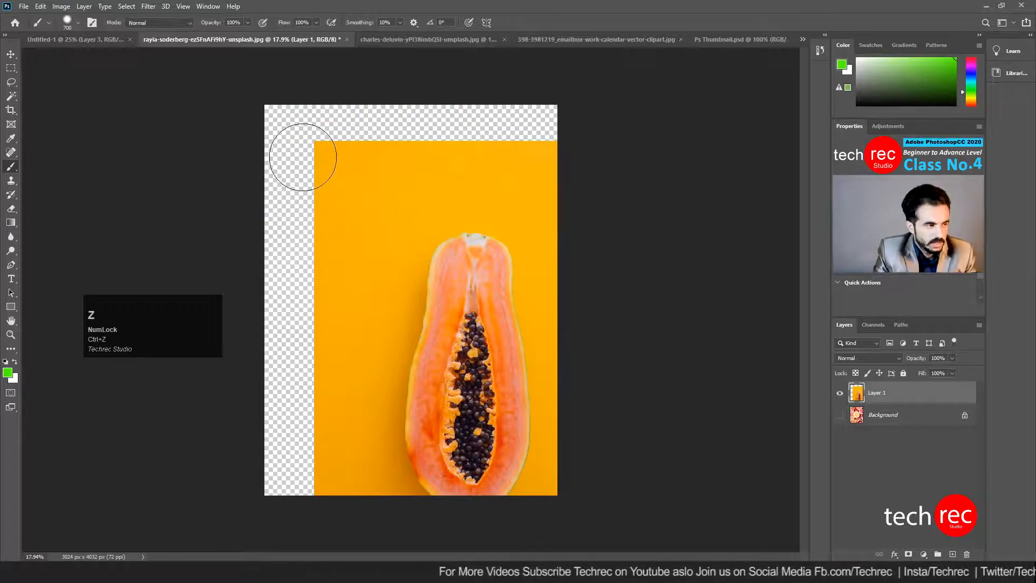
Step: Lock the papaya layer's transparent pixels and brush a green stroke from the transparent margin across the photo's upper part
left_click(855, 373)
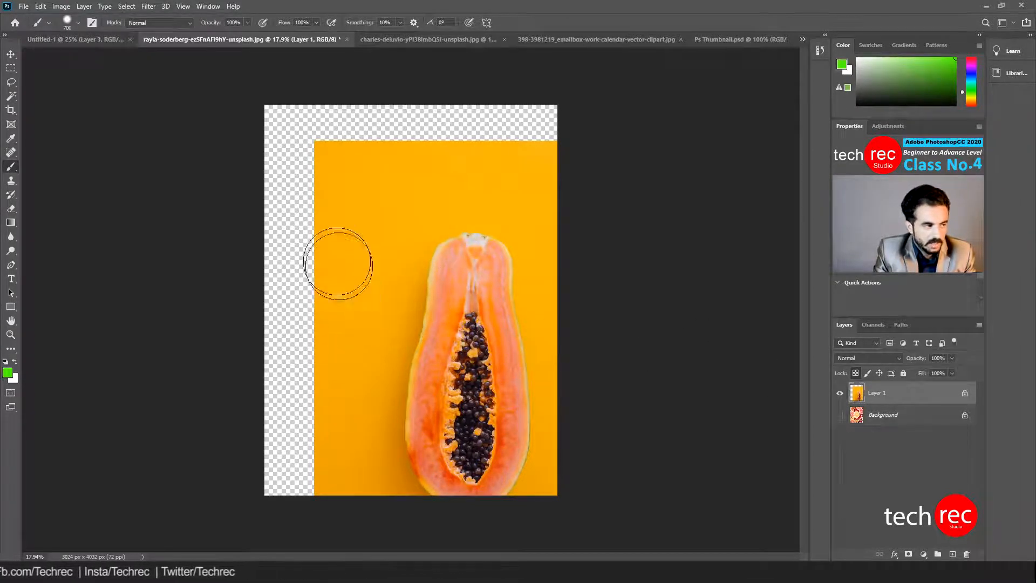
mouse_move(252, 112)
left_mouse_down()
mouse_move(256, 193)
mouse_move(263, 133)
mouse_move(267, 181)
mouse_move(271, 138)
mouse_move(271, 180)
mouse_move(281, 162)
left_mouse_up()
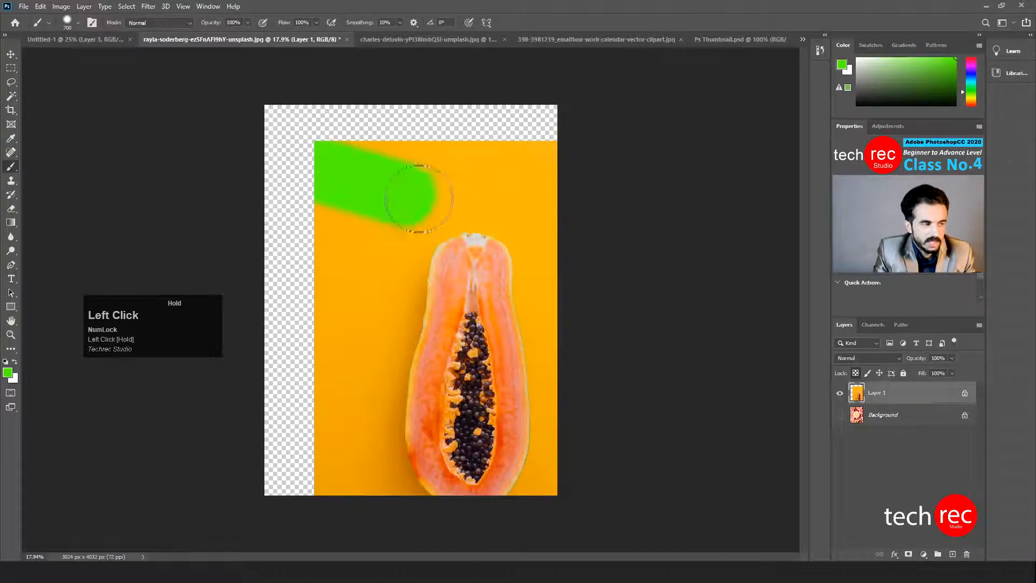
left_click_drag(419, 198, 509, 222)
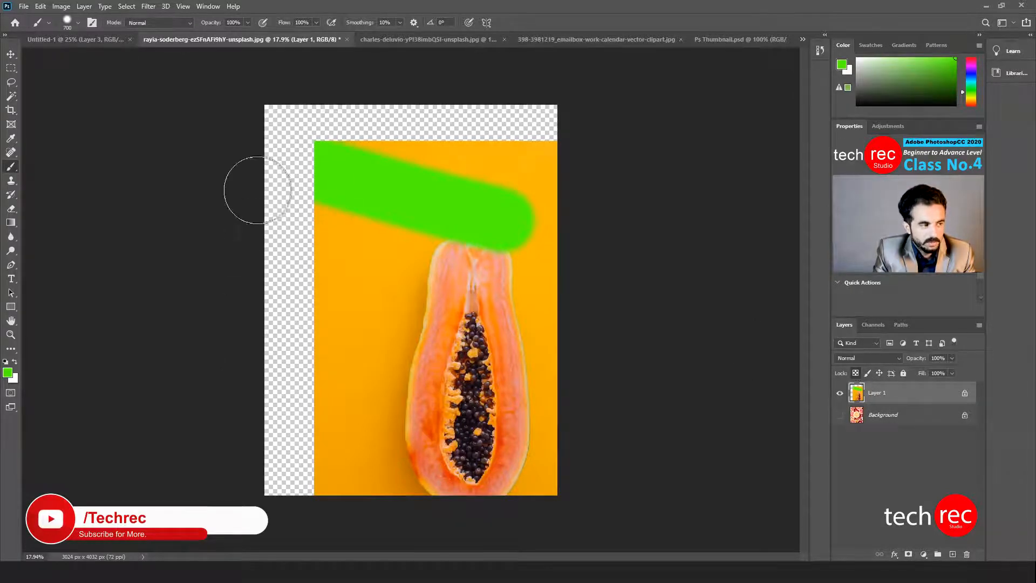
Step: Try a green brush stroke from the transparent margin across the middle of the papaya photo, and undo all green strokes
mouse_move(275, 248)
left_mouse_down()
mouse_move(276, 316)
mouse_move(170, 307)
mouse_move(387, 276)
mouse_move(432, 321)
mouse_move(436, 314)
mouse_move(448, 327)
mouse_move(480, 311)
mouse_move(540, 364)
mouse_move(468, 375)
mouse_move(394, 353)
left_mouse_up()
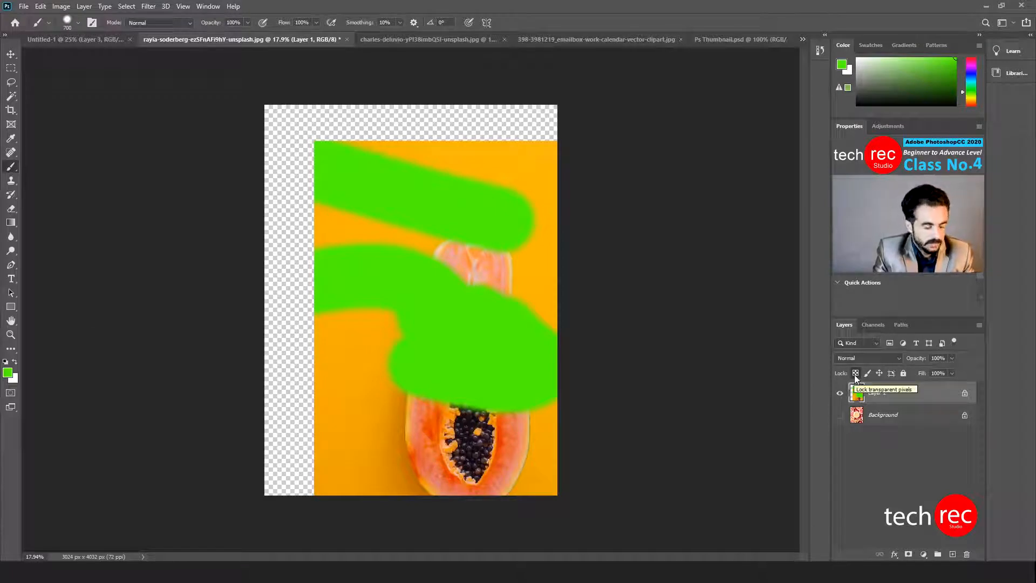
key("ctrl+z")
key("ctrl+z")
key("ctrl+z")
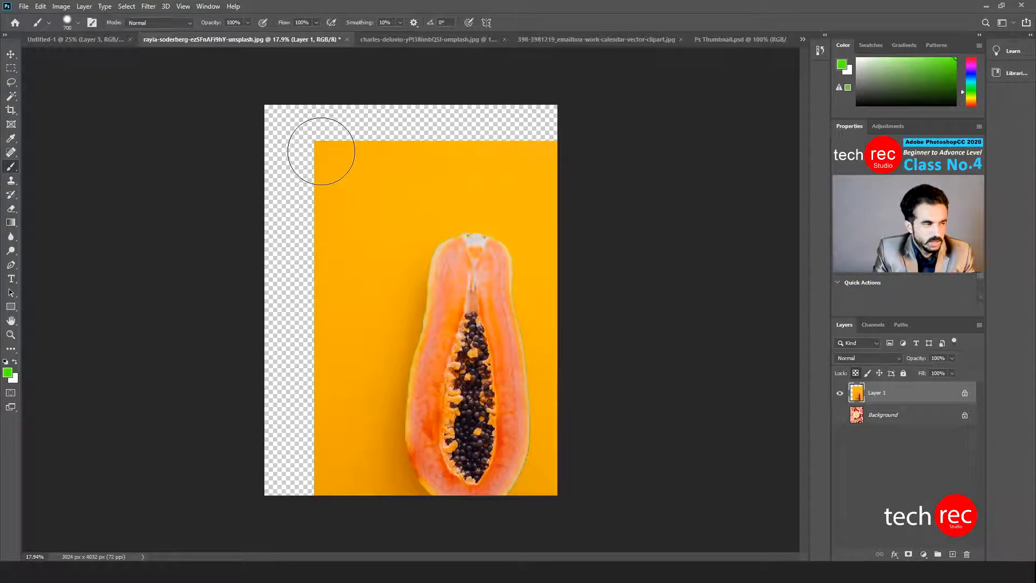
Step: Brush four separate short green strokes over the papaya photo and undo the last two
left_click_drag(321, 151, 389, 219)
left_click_drag(494, 205, 478, 291)
left_click_drag(358, 305, 421, 386)
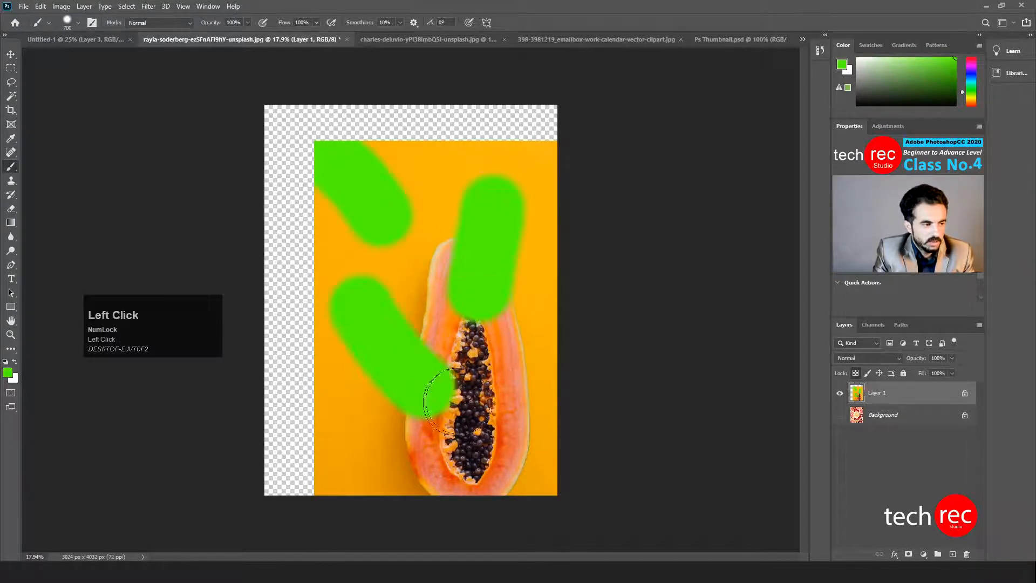
left_click_drag(517, 367, 513, 431)
key("ctrl+z")
key("ctrl+z")
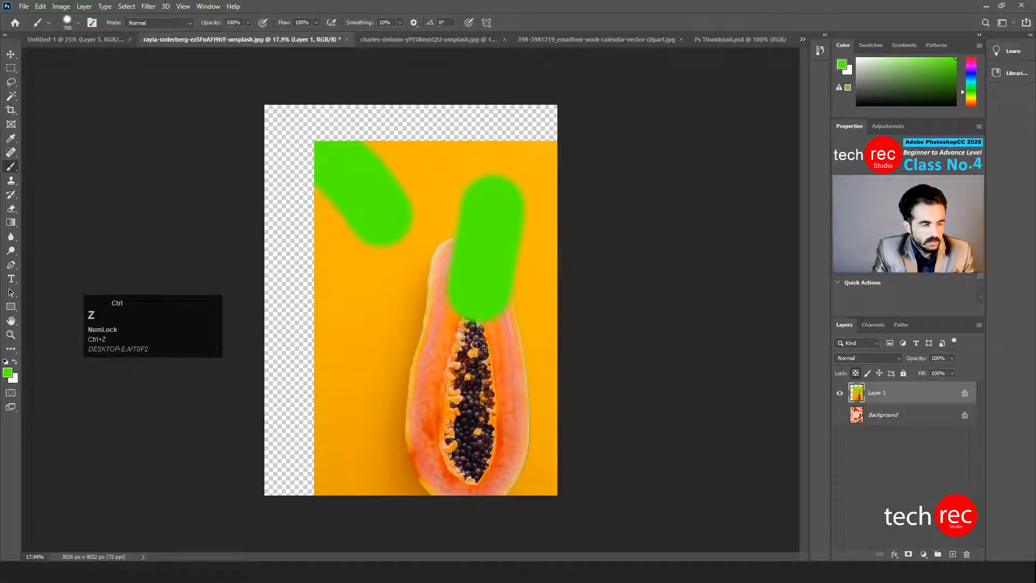
Step: Brush more separate green strokes over the middle and lower parts of the papaya photo
left_click_drag(391, 307, 458, 364)
left_click_drag(358, 383, 412, 447)
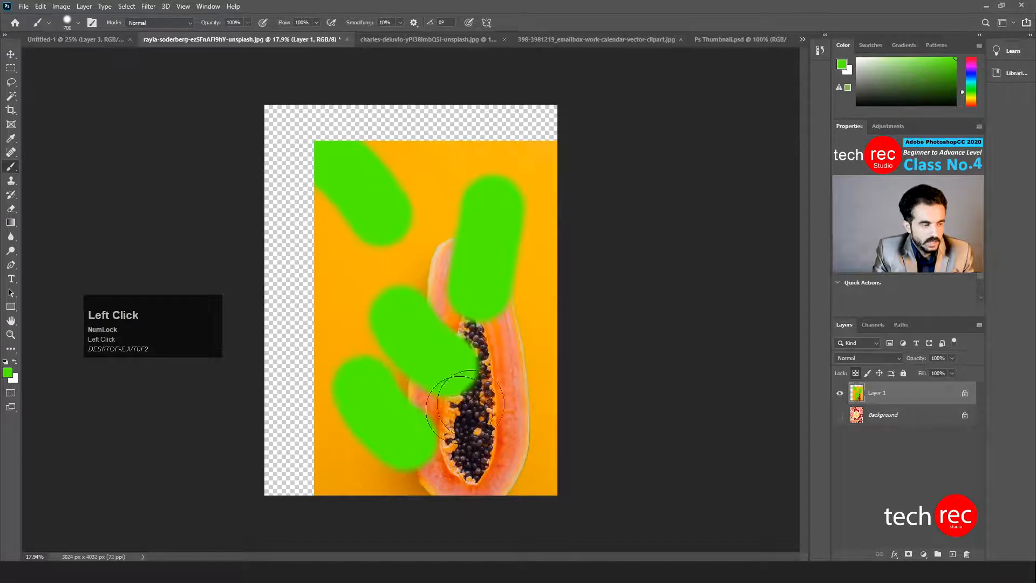
left_click_drag(524, 345, 516, 405)
left_click_drag(339, 296, 479, 264)
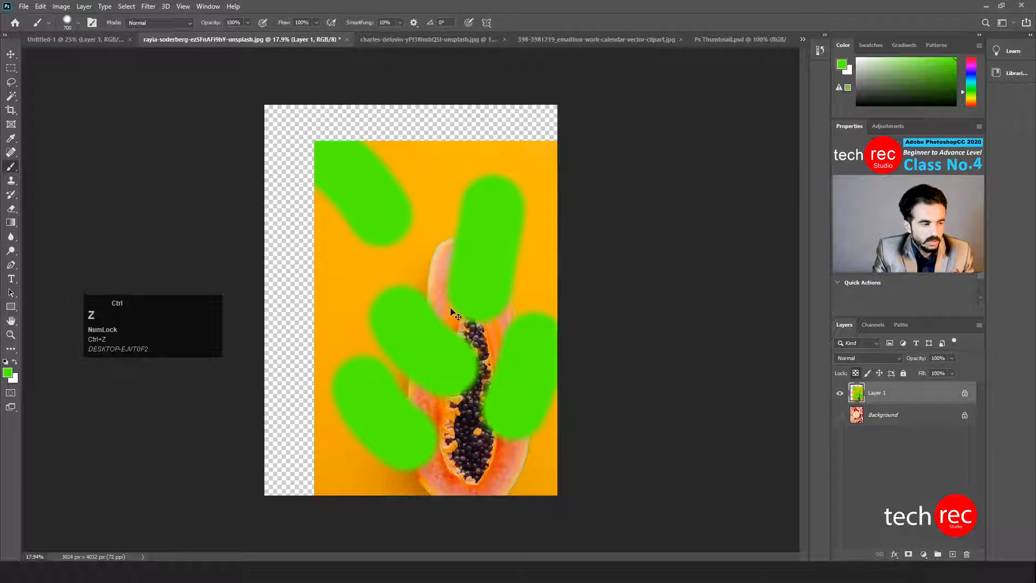
Step: Undo all the green brush strokes on the papaya layer one after another
key("ctrl+alt+z")
key("ctrl+alt+z")
key("ctrl+alt+z")
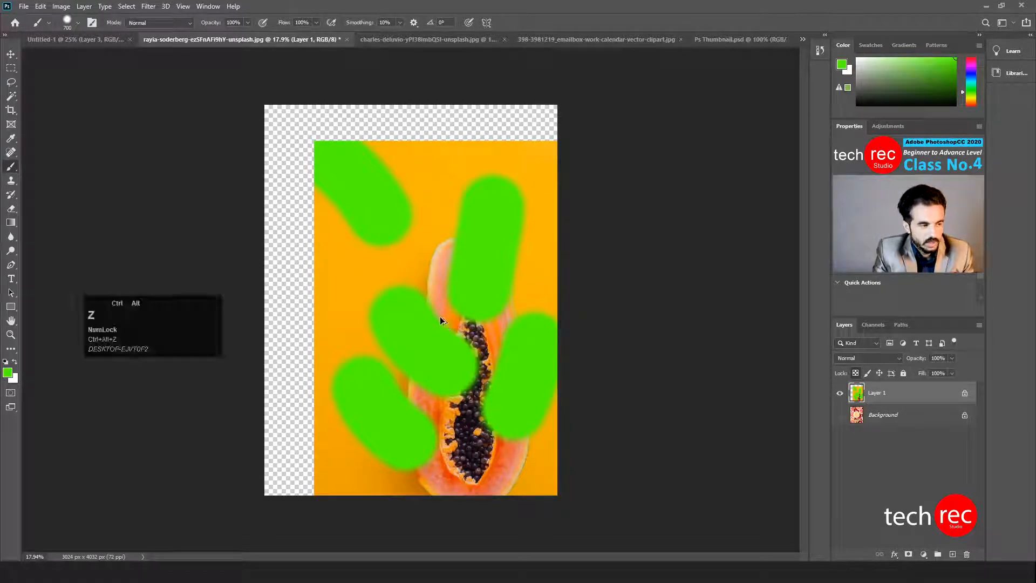
key("ctrl+z")
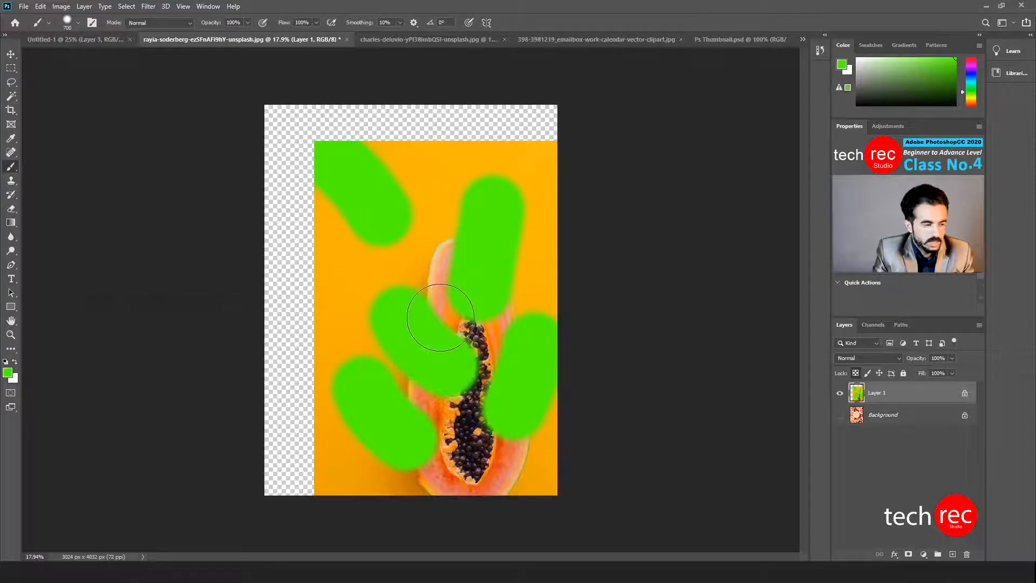
key("ctrl")
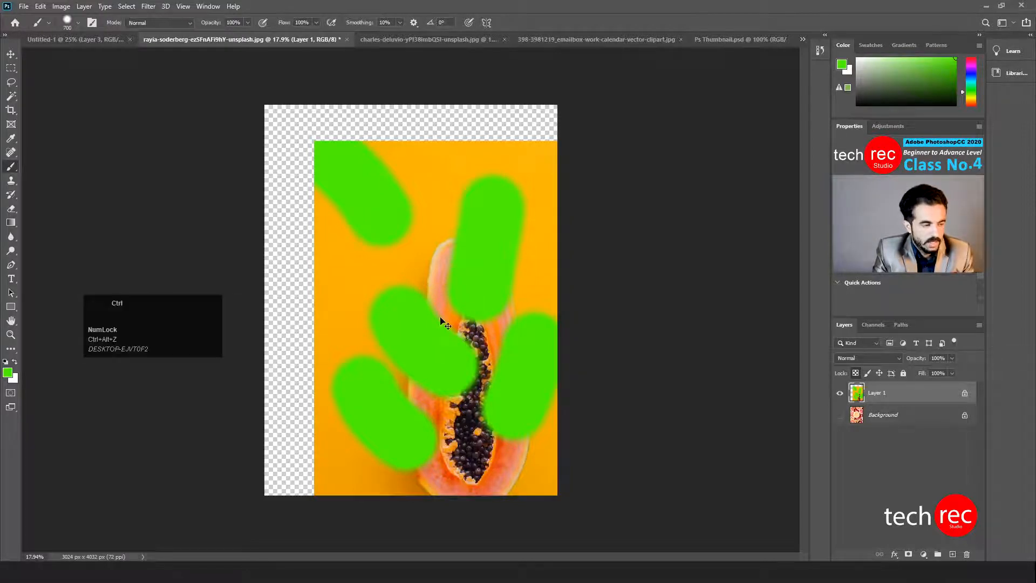
key("ctrl+alt+z")
key("ctrl+alt+z")
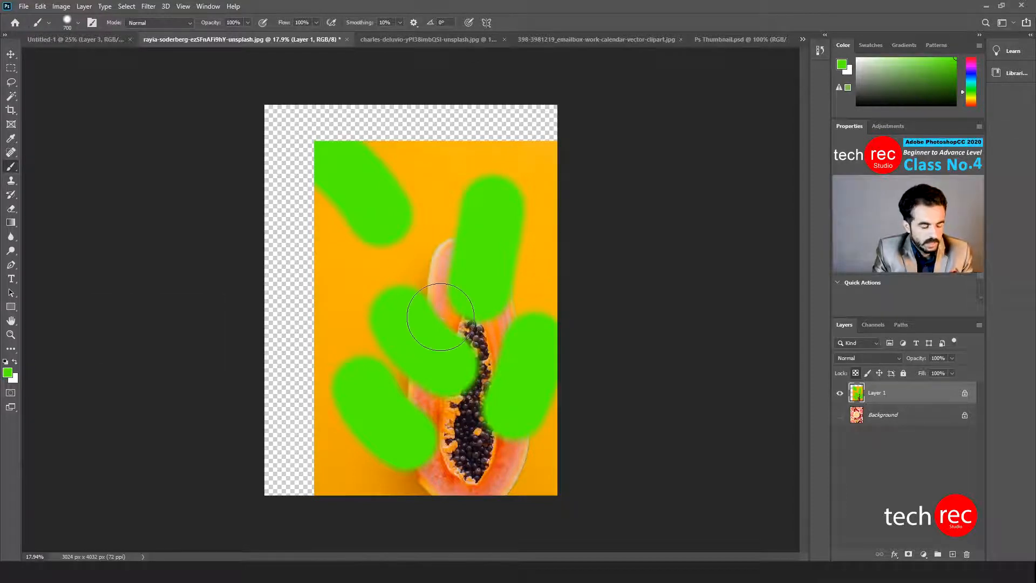
key("ctrl")
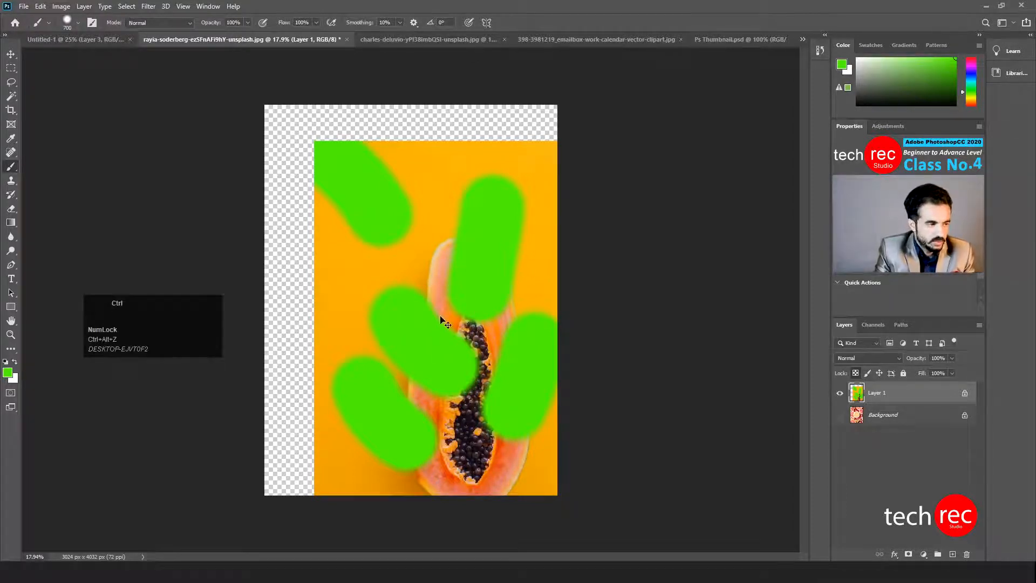
key("ctrl+z")
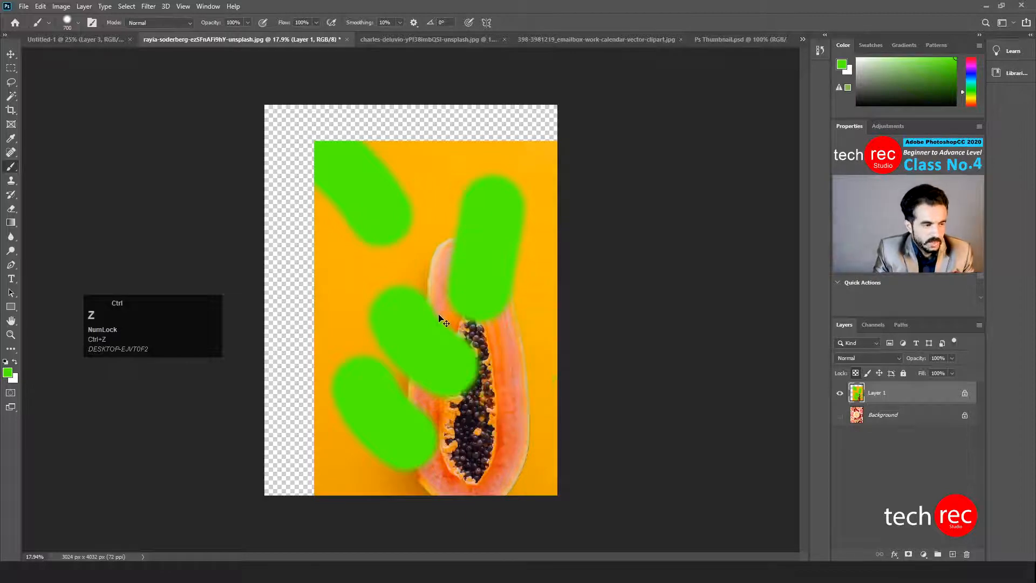
key("ctrl+z")
key("ctrl+z")
key("ctrl+z")
key("ctrl+z")
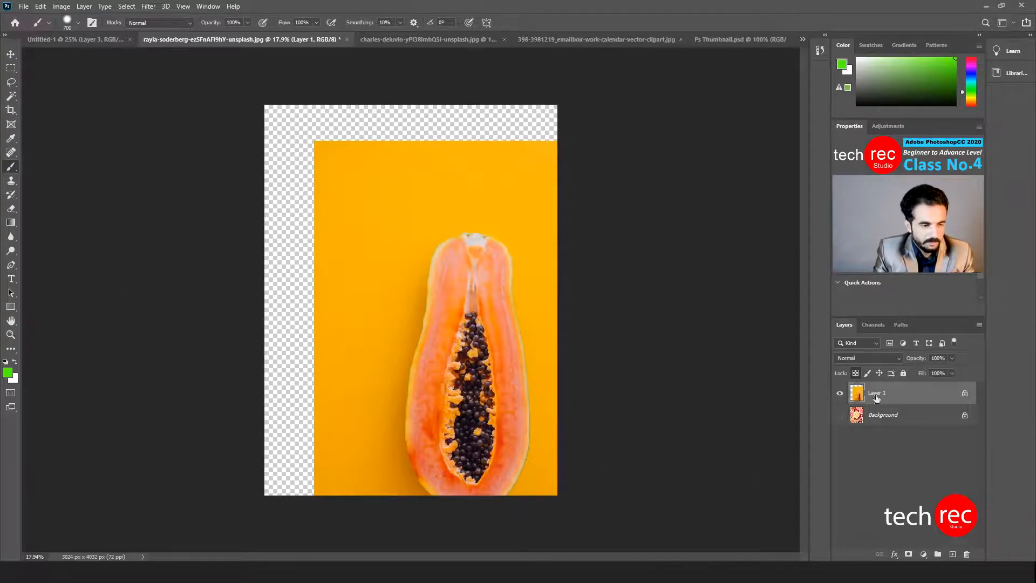
Step: Replace the papaya layer's transparent-pixels lock with an image-pixels lock, and move the layer further down the canvas
left_click(854, 374)
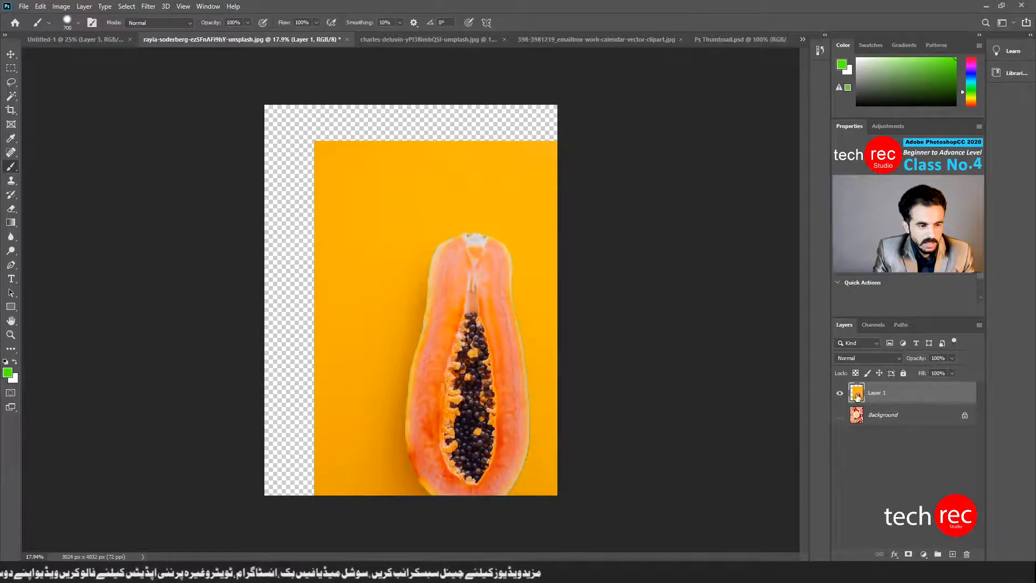
left_click(866, 375)
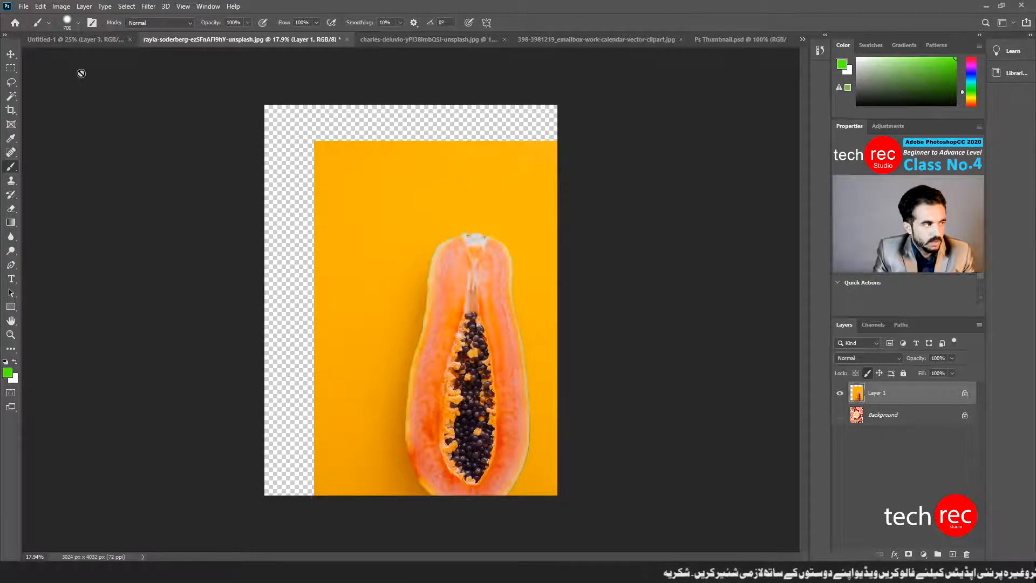
left_click(11, 54)
left_click_drag(436, 259, 376, 258)
left_click(11, 168)
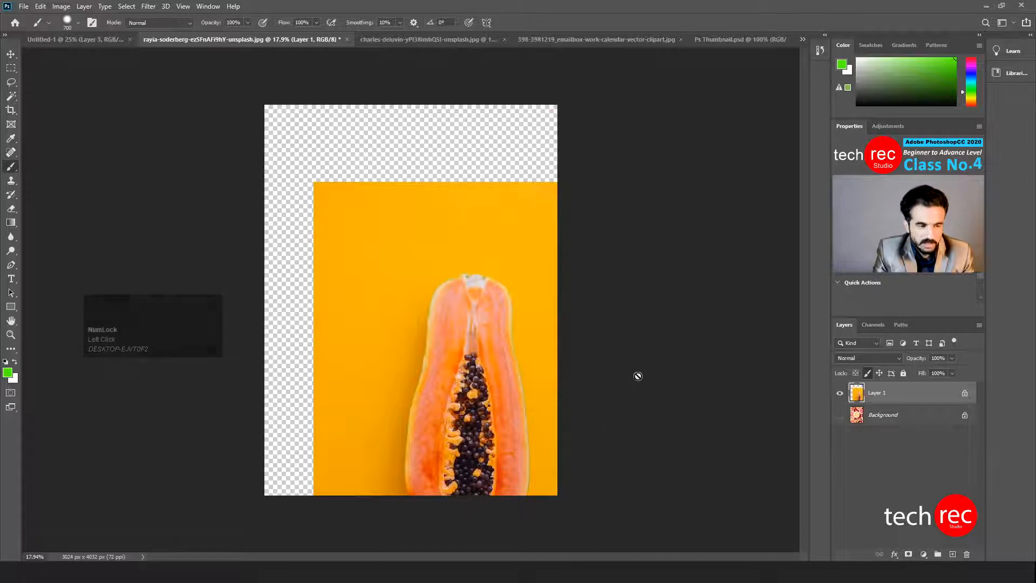
Step: Unlock the papaya layer's image pixels and move the layer slightly up and to the right
left_click(867, 374)
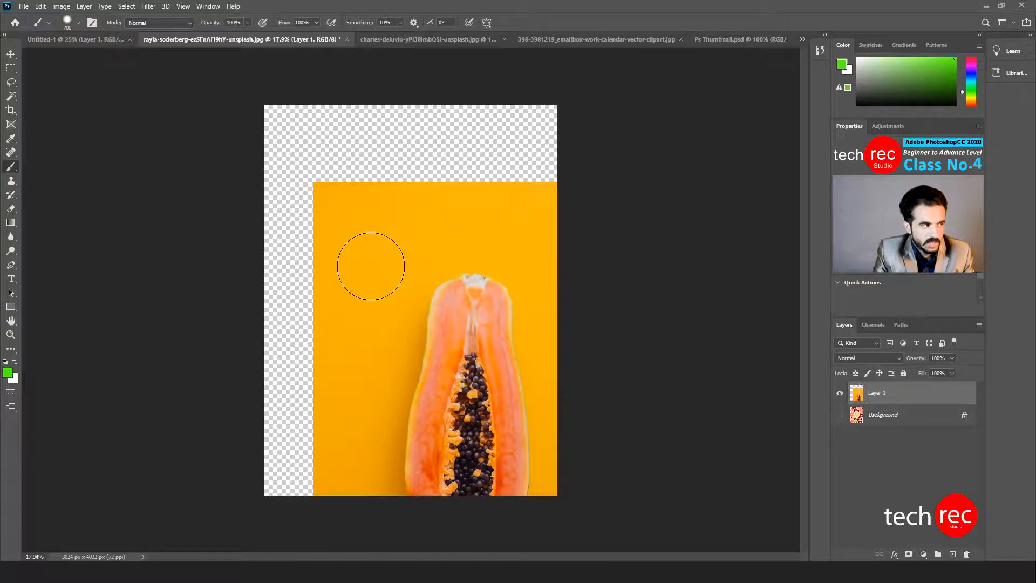
left_click(12, 56)
left_click_drag(429, 329, 458, 299)
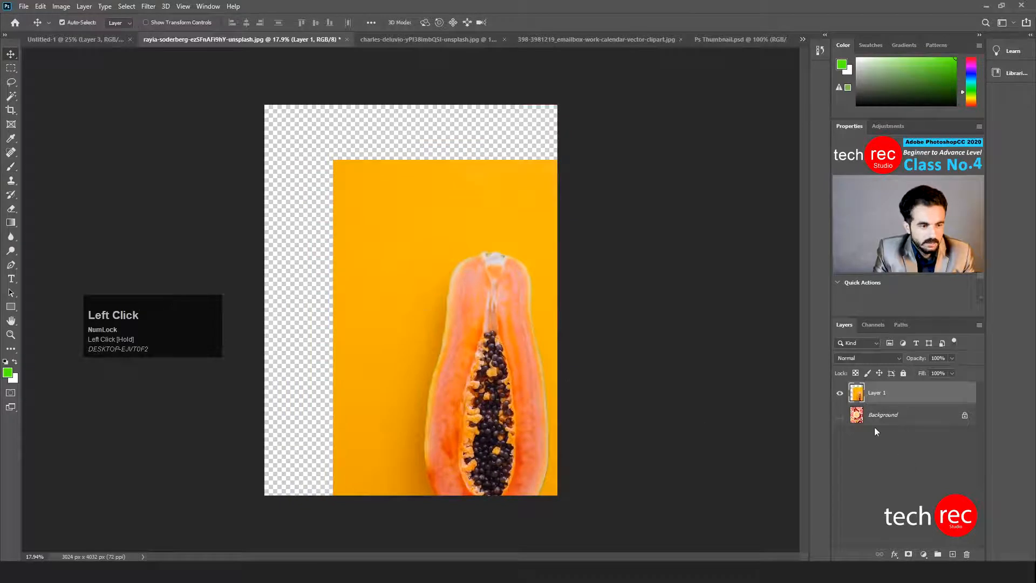
Step: Lock the papaya layer's position, try to move it, and unlock its position again
left_click(878, 374)
left_click_drag(499, 279, 403, 214)
left_click_drag(489, 330, 521, 350)
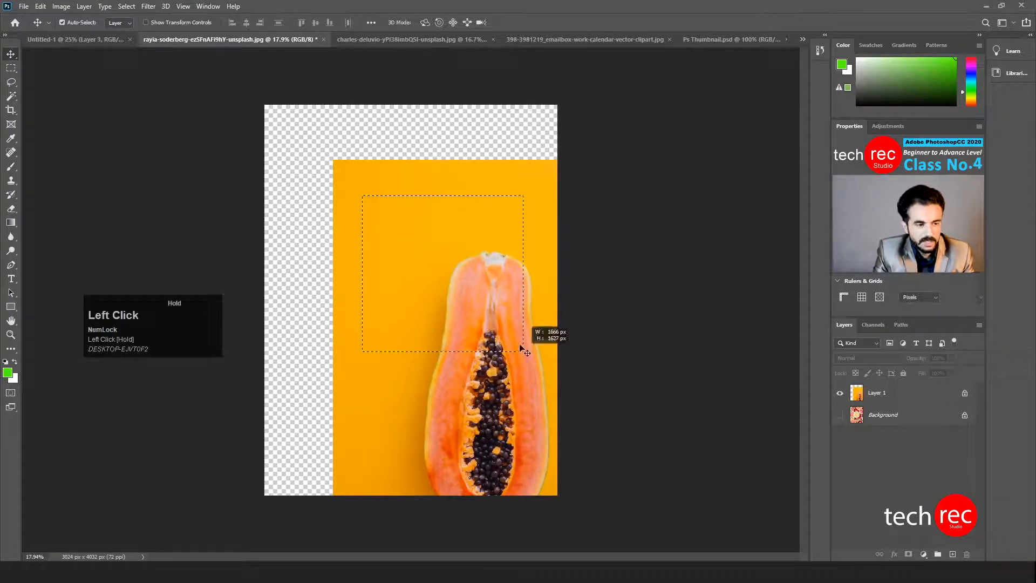
left_click(880, 395)
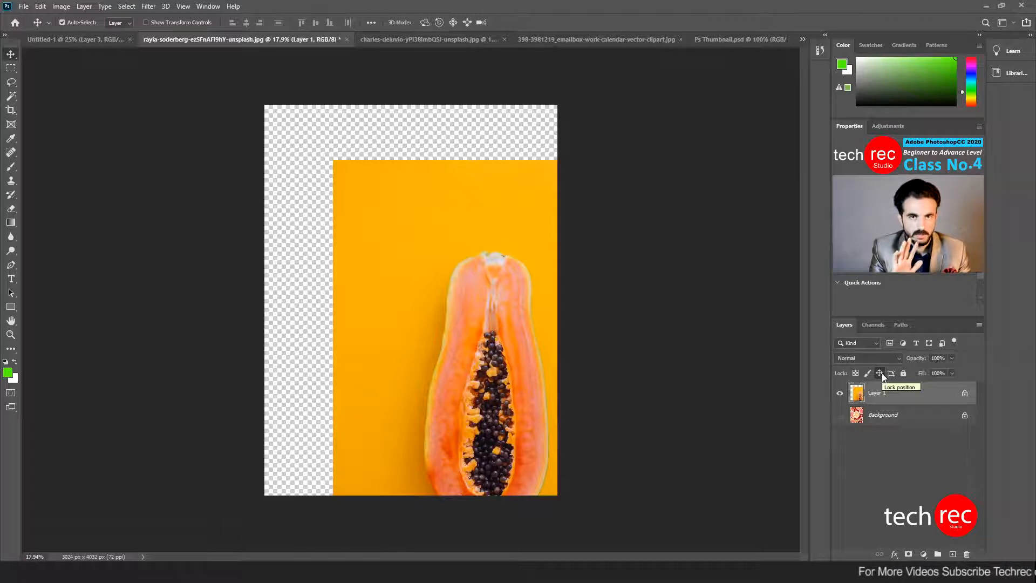
left_click(878, 374)
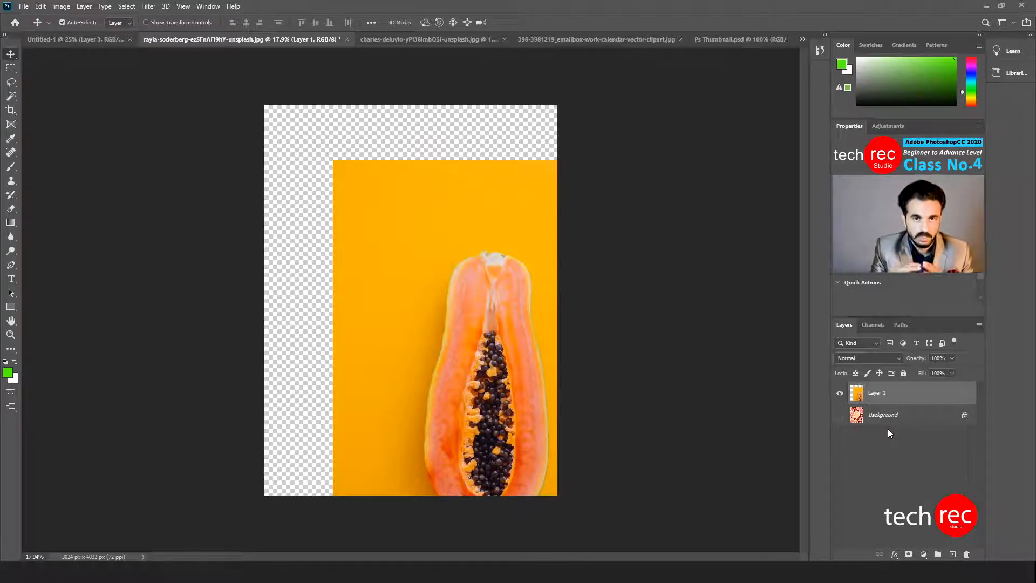
Step: Lock everything on the papaya layer, and try to move it and brush on it
left_click(904, 373)
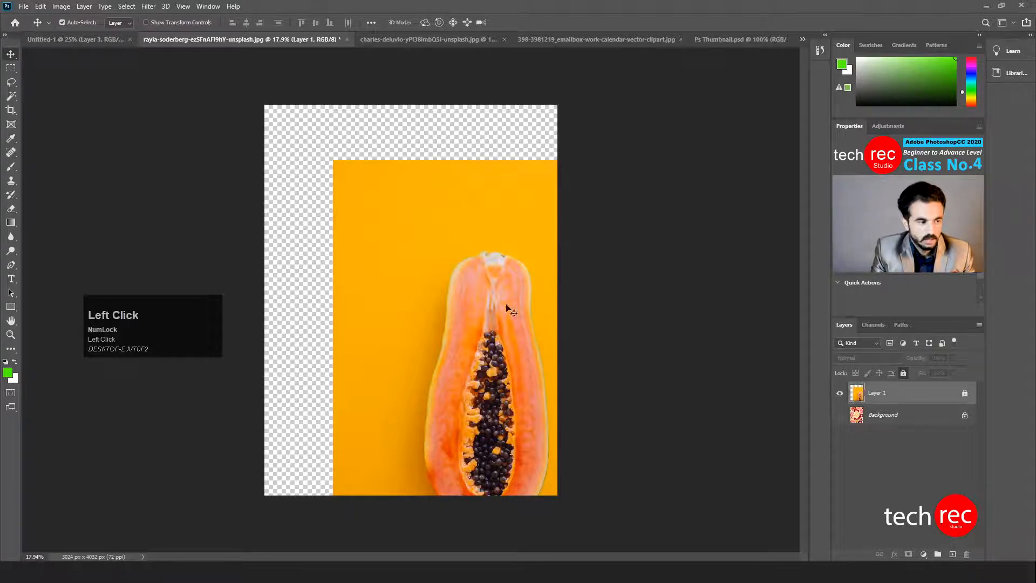
left_click_drag(452, 296, 449, 242)
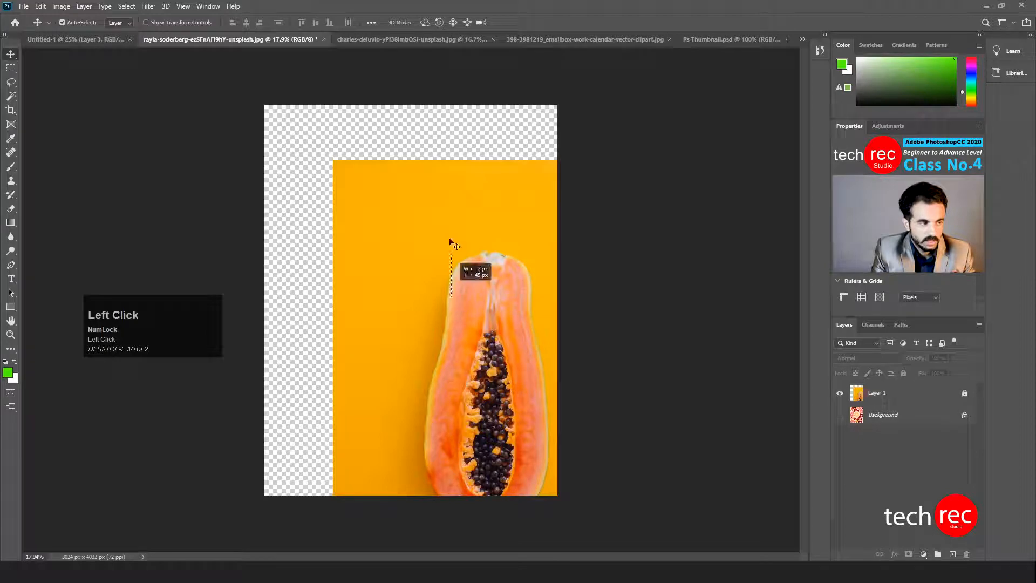
left_click(13, 167)
left_click(342, 250)
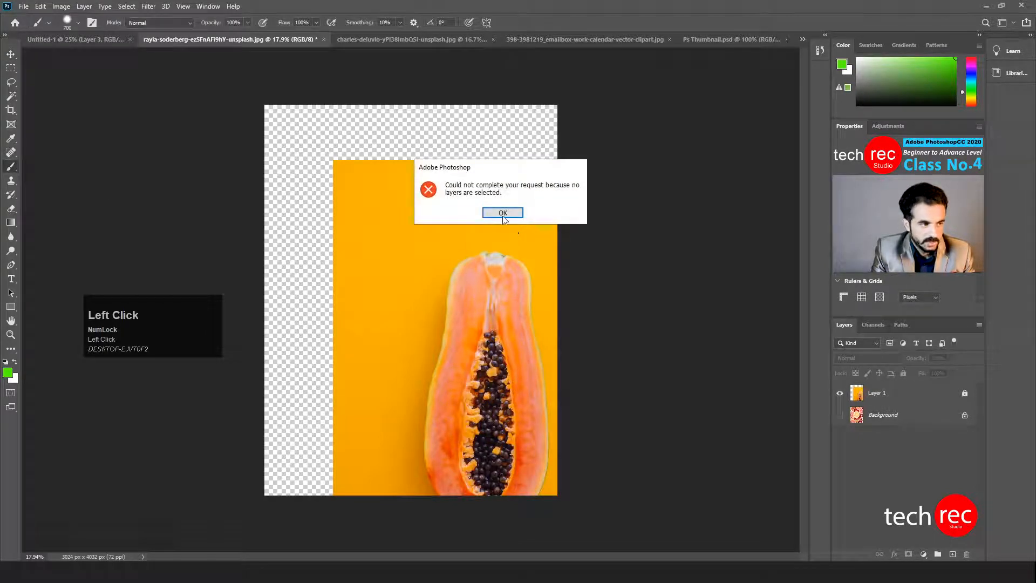
left_click(502, 213)
Step: Select the fully locked papaya layer, try to brush on it again, and remove the full lock
left_click(877, 393)
left_click(442, 282)
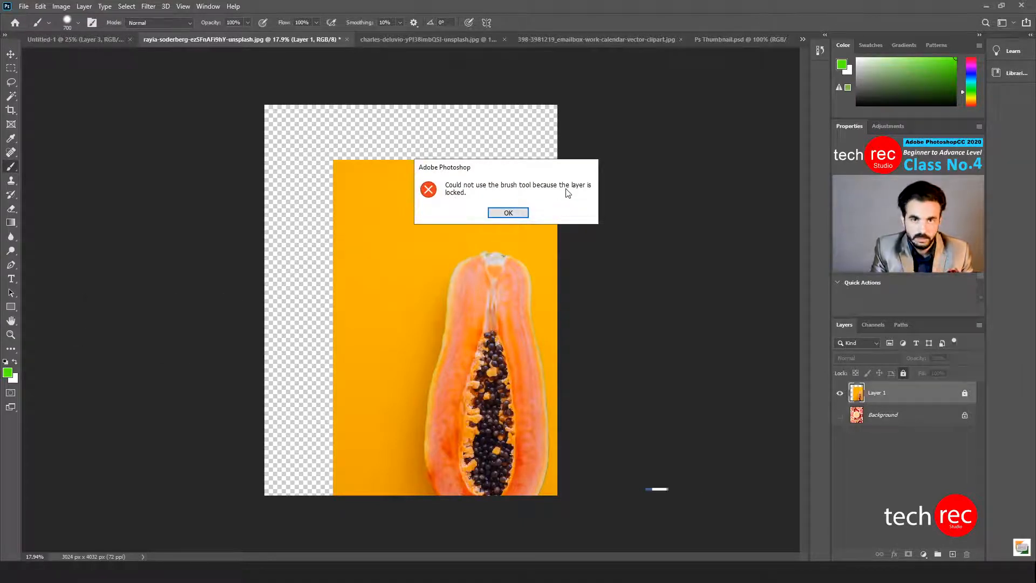
left_click(508, 214)
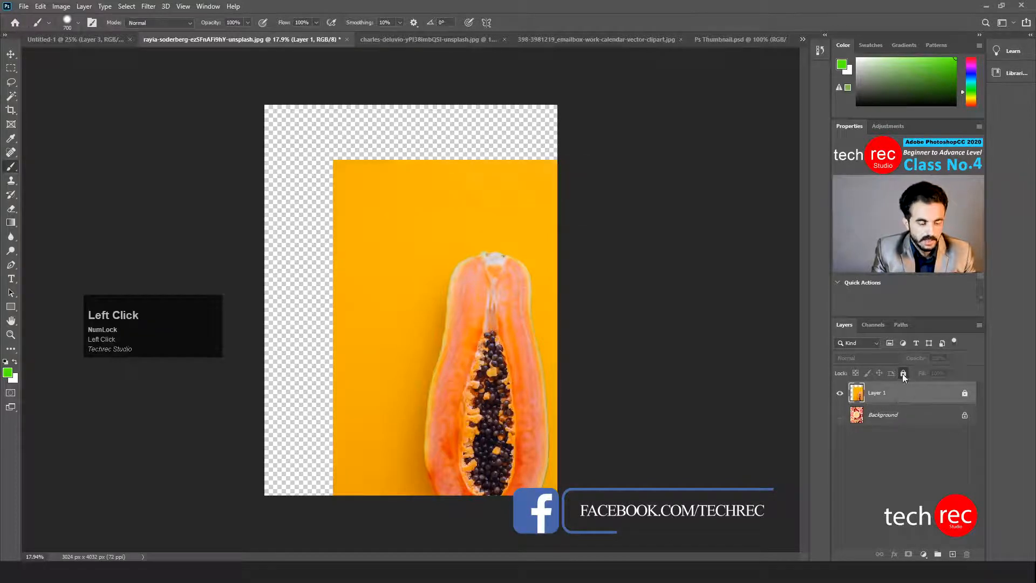
left_click(903, 375)
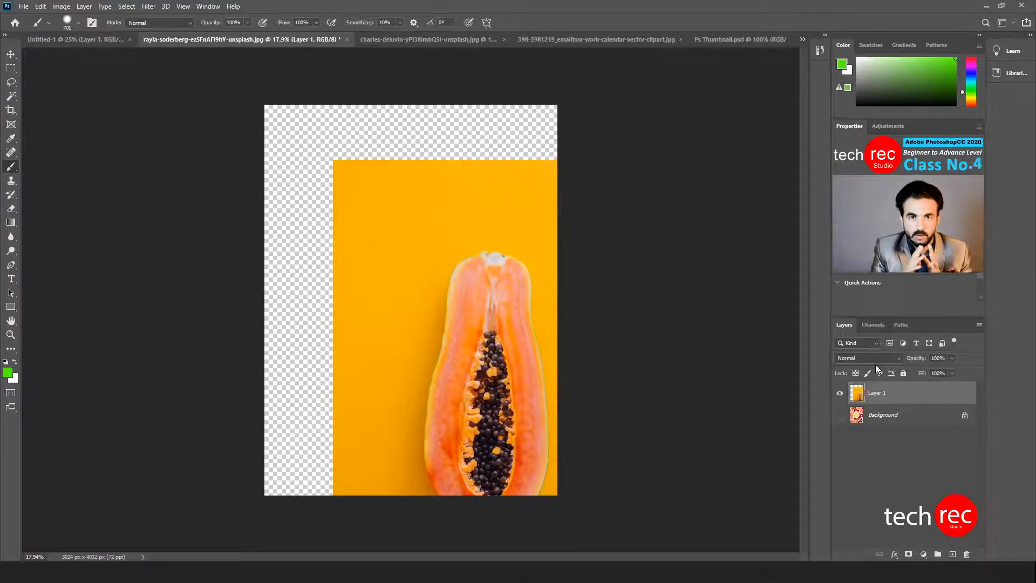
Step: Show the Background layer, and set the papaya layer's blend mode to Dissolve with 85% opacity
left_click(839, 415)
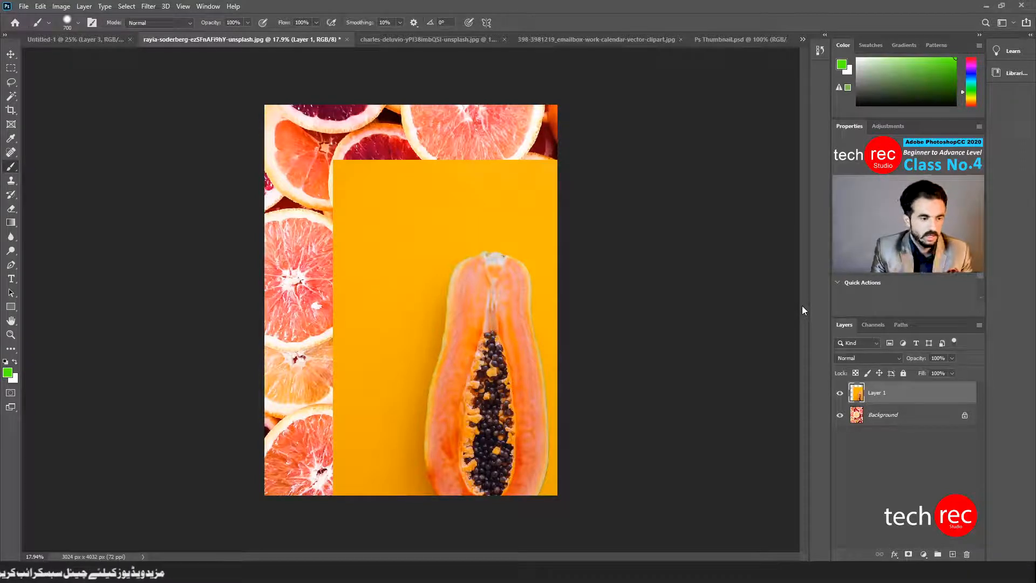
left_click(859, 360)
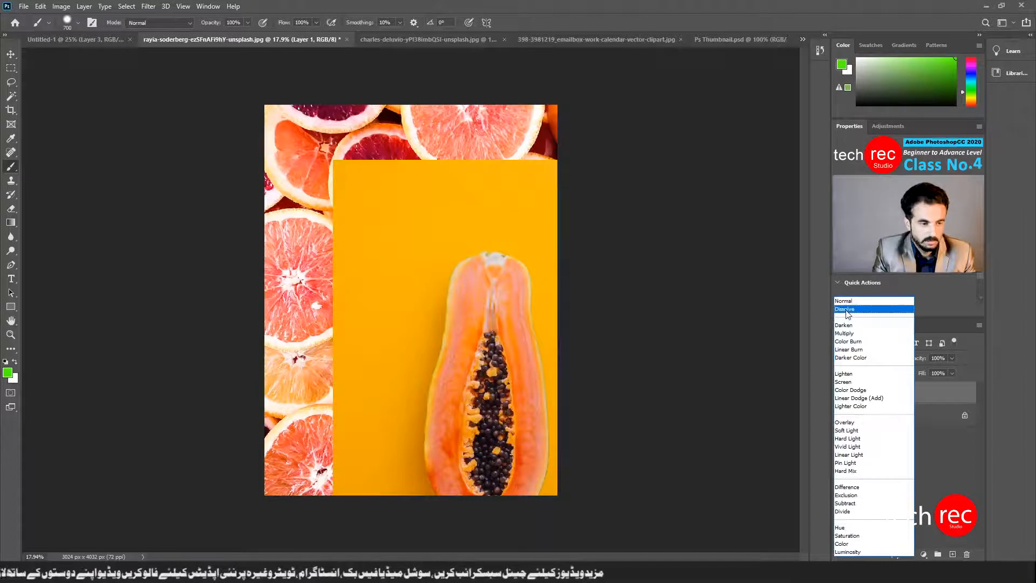
left_click(846, 310)
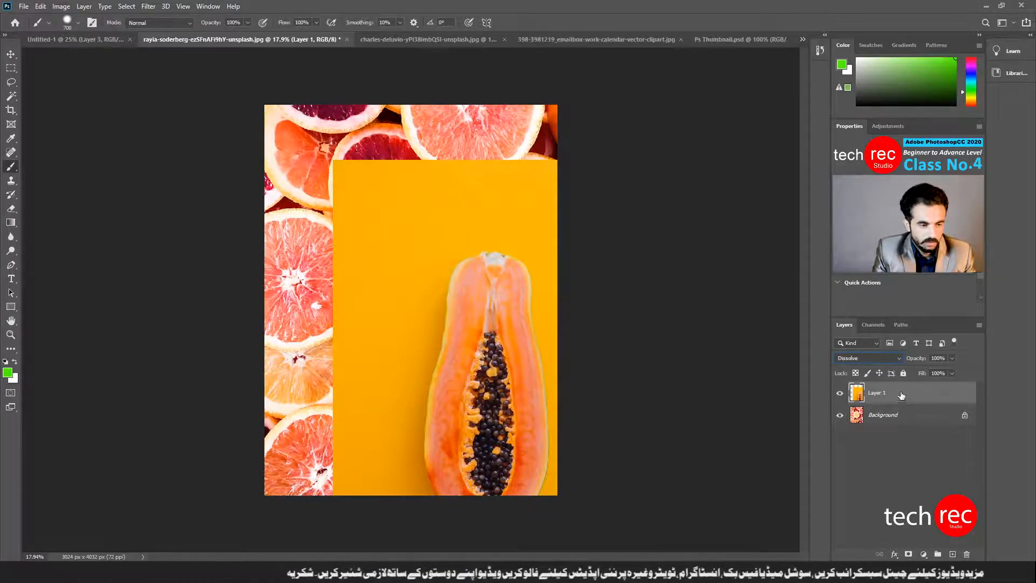
left_click_drag(918, 360, 905, 359)
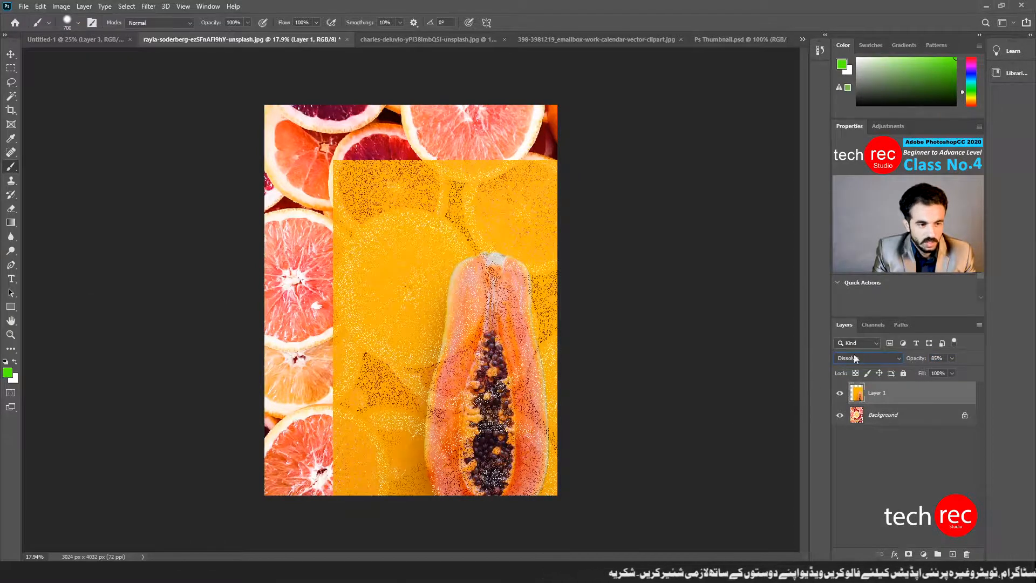
Step: Switch the papaya layer's blend mode to Normal and back to Dissolve to compare the two
left_click(854, 357)
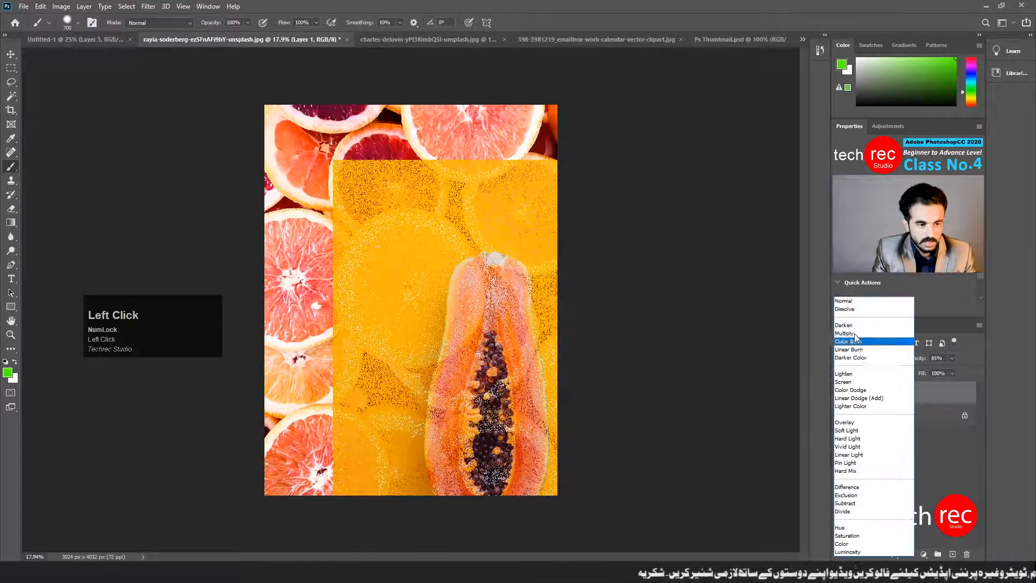
left_click(857, 298)
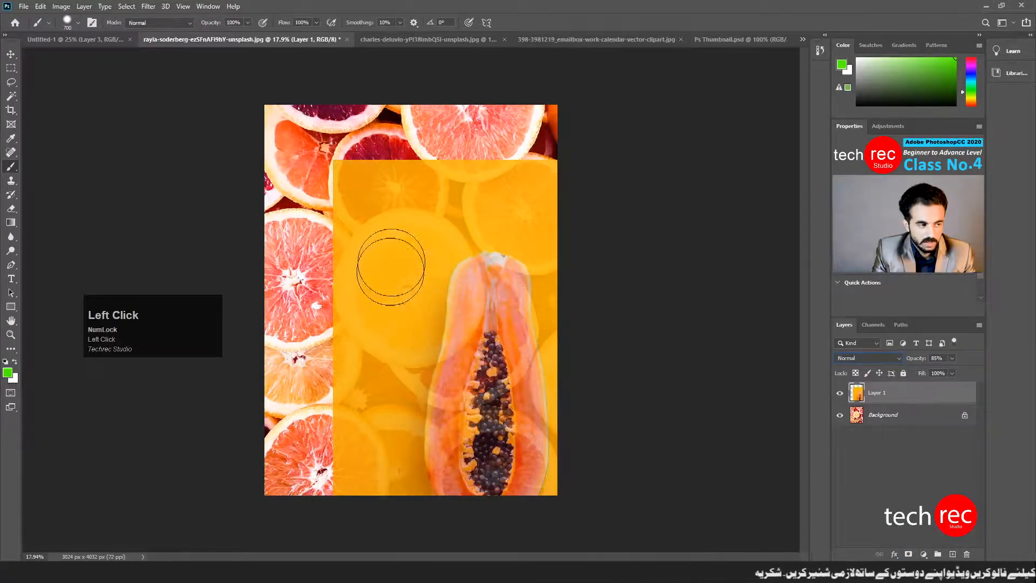
left_click(858, 361)
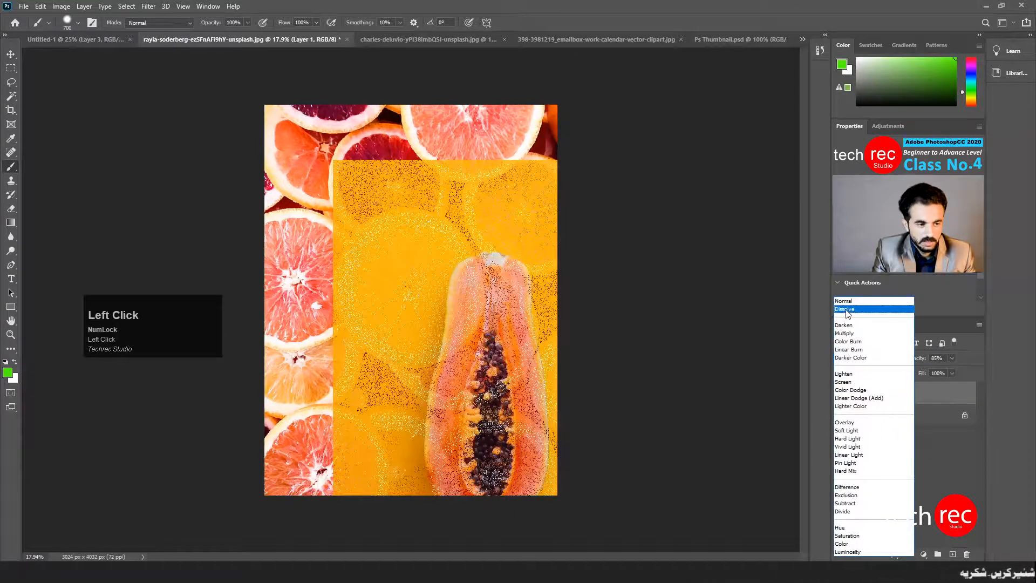
left_click(844, 310)
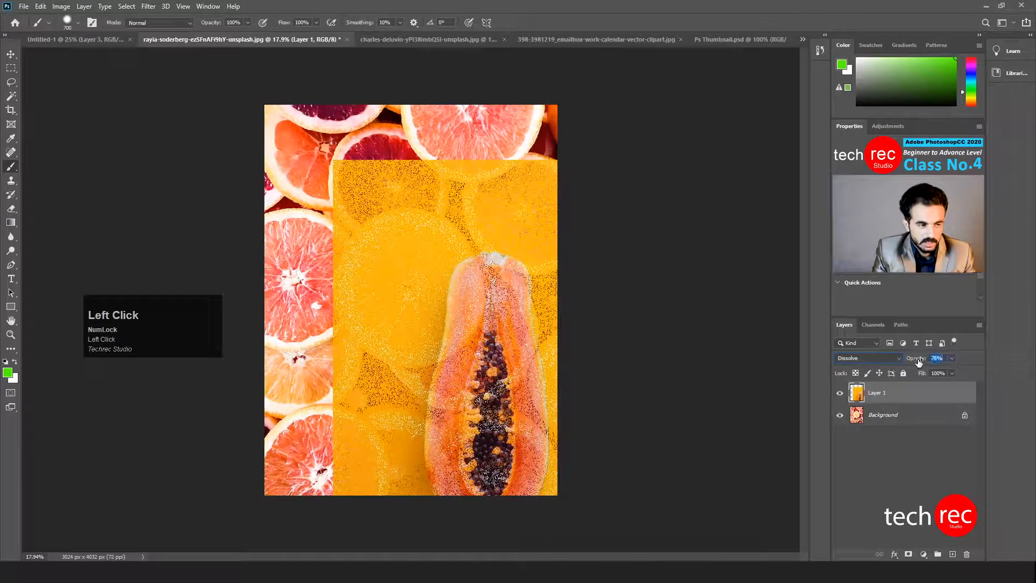
Step: Set the papaya layer's opacity to 100% and preview other blend modes such as Overlay, keeping Dissolve
left_click_drag(919, 362, 918, 361)
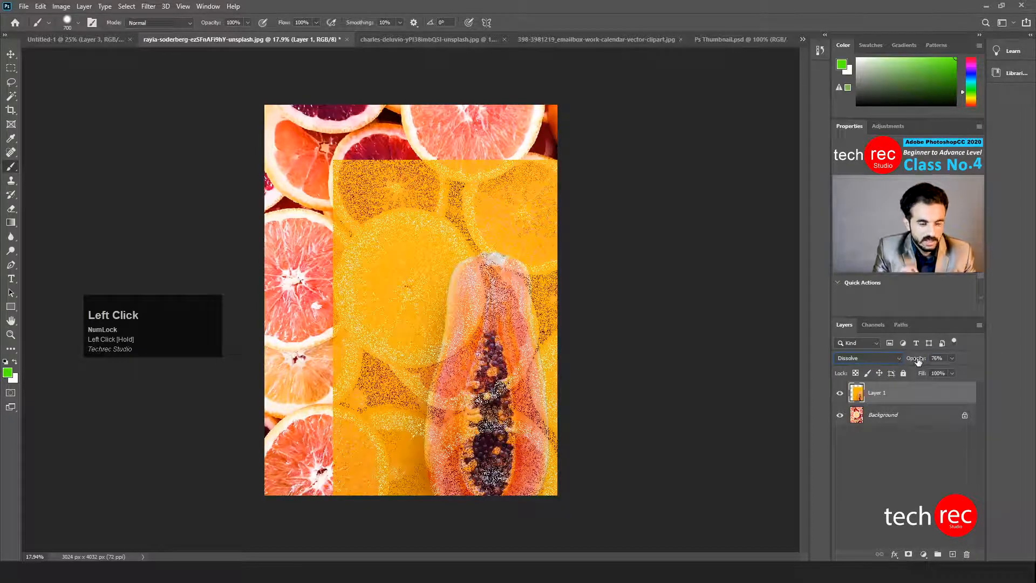
left_click_drag(918, 362, 950, 360)
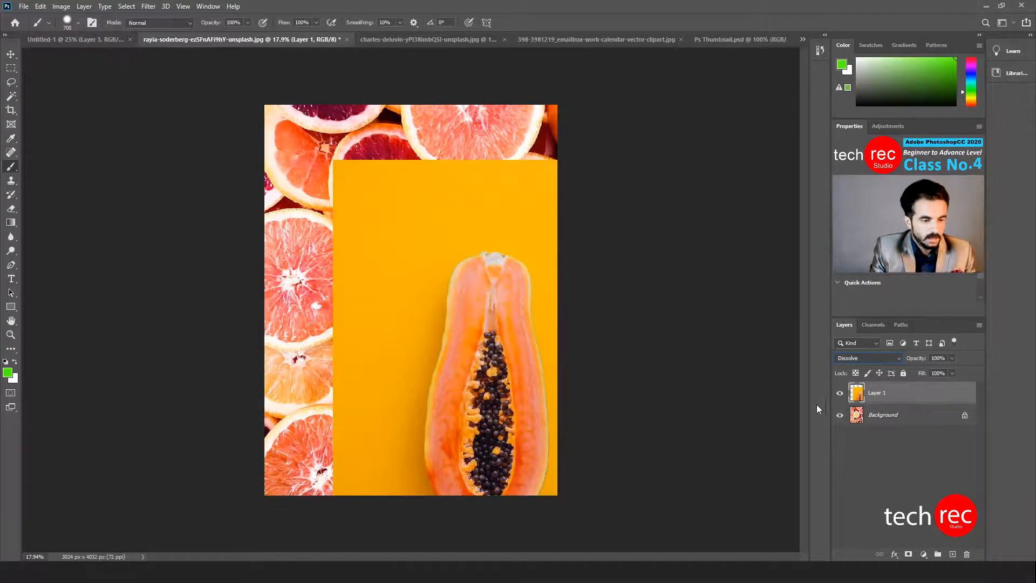
left_click(846, 359)
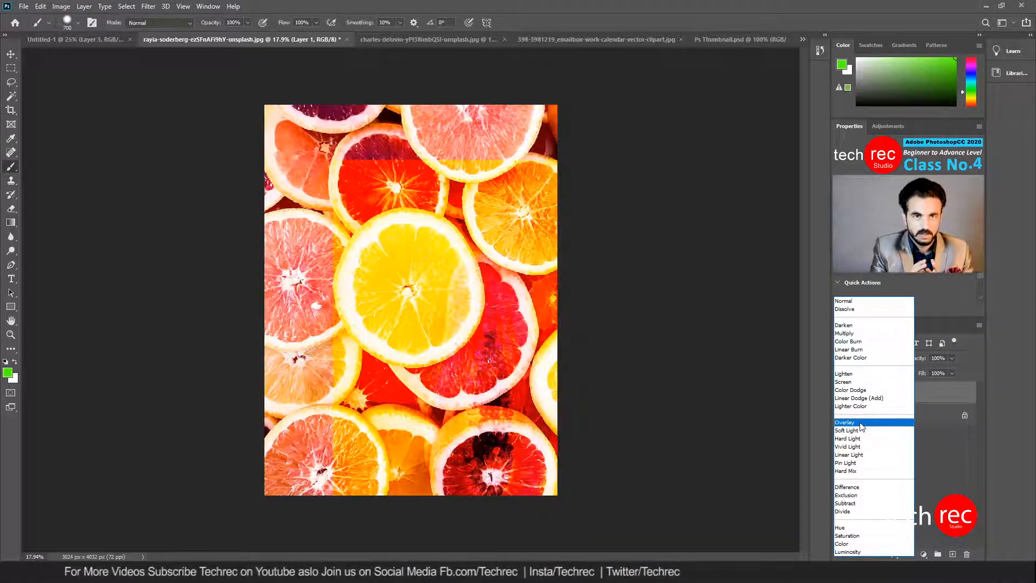
left_click(844, 308)
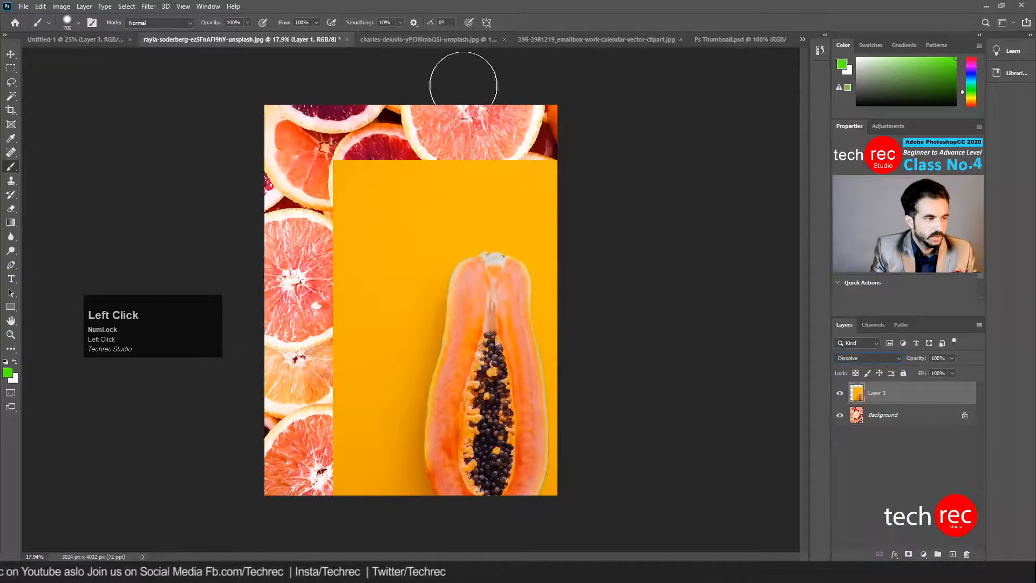
Step: Copy the emailbox clipart image from its own document into the citrus photo as a new layer above the papaya
left_click(435, 38)
left_click(559, 40)
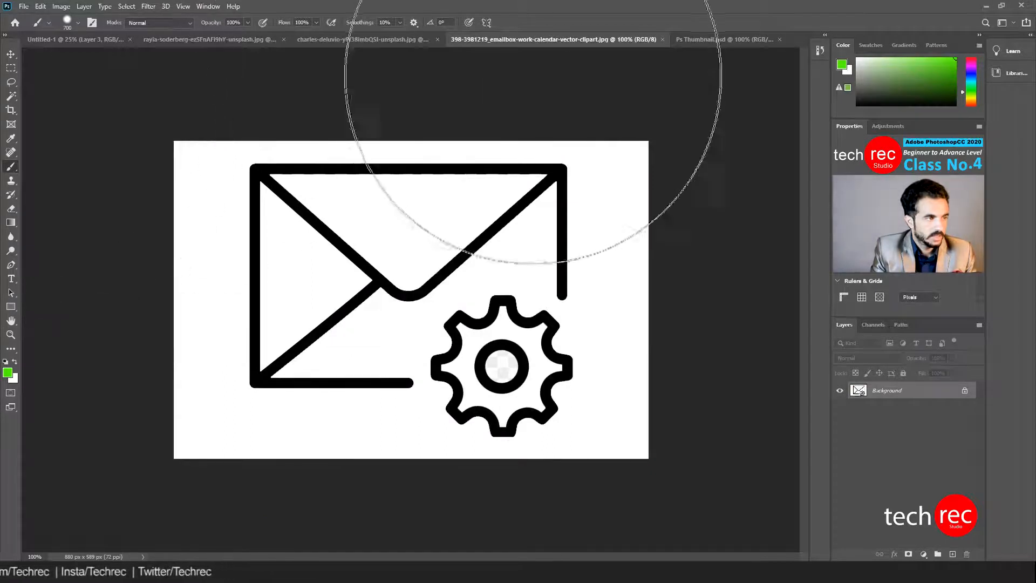
key("bracketleft")
key("bracketleft")
key("bracketleft")
key("bracketleft")
key("bracketleft")
key("bracketleft")
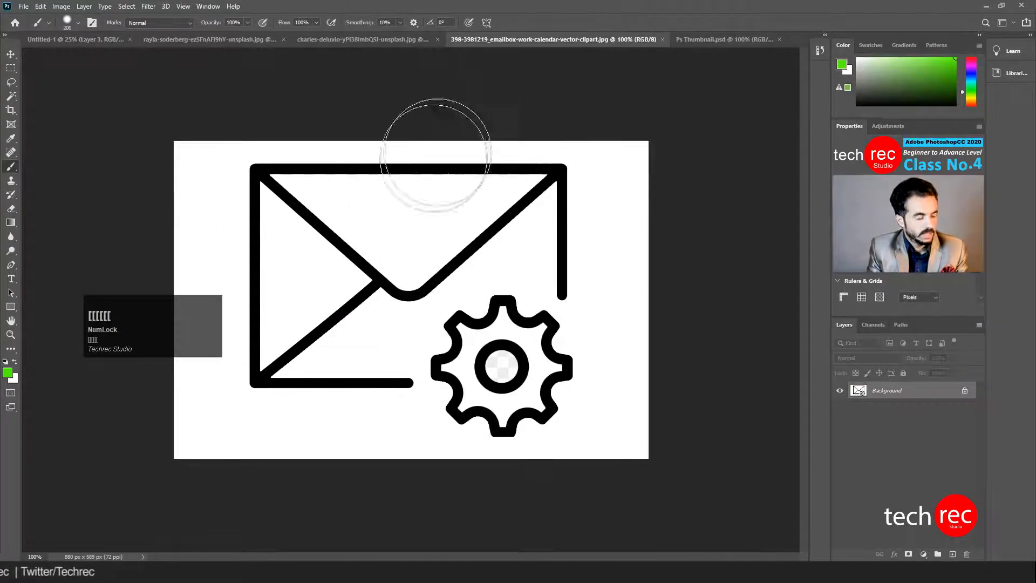
key("v")
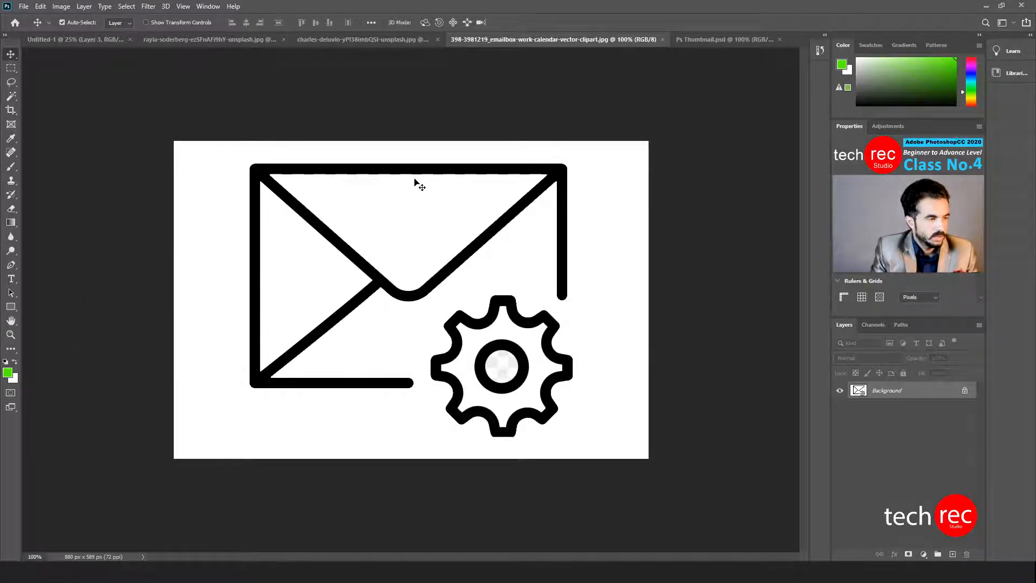
left_click_drag(415, 179, 399, 152)
left_click_drag(236, 74, 401, 250)
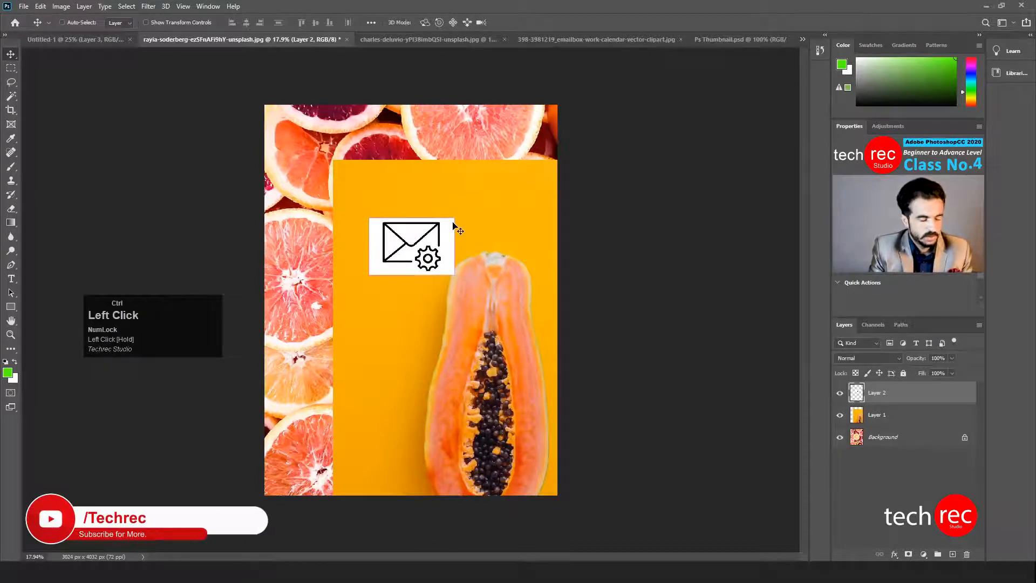
Step: Scale the envelope clipart up to about 224% with Free Transform and place it near the middle of the photo
key("ctrl+t")
left_click_drag(455, 218, 562, 151)
left_click_drag(484, 230, 443, 292)
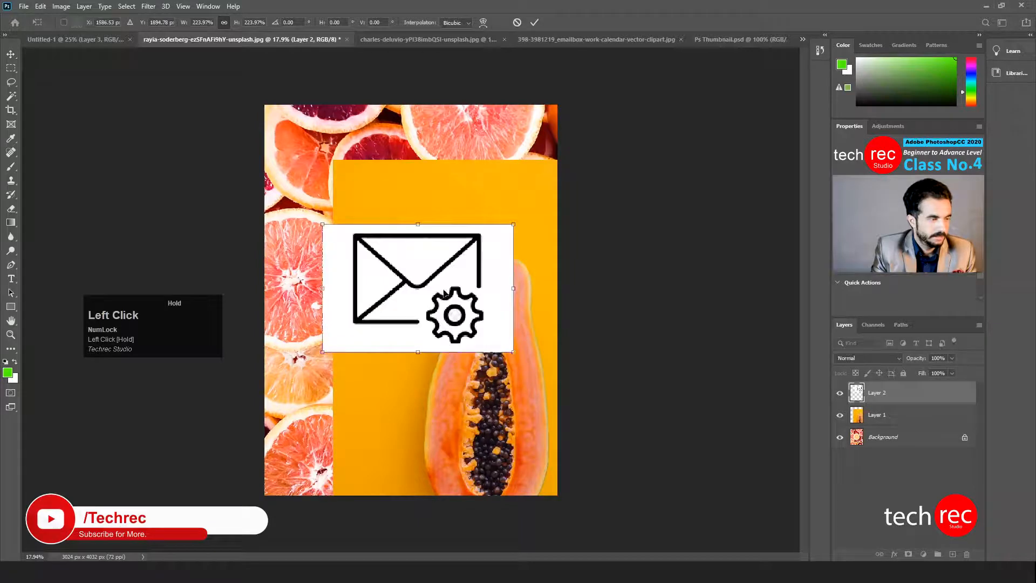
left_click(536, 23)
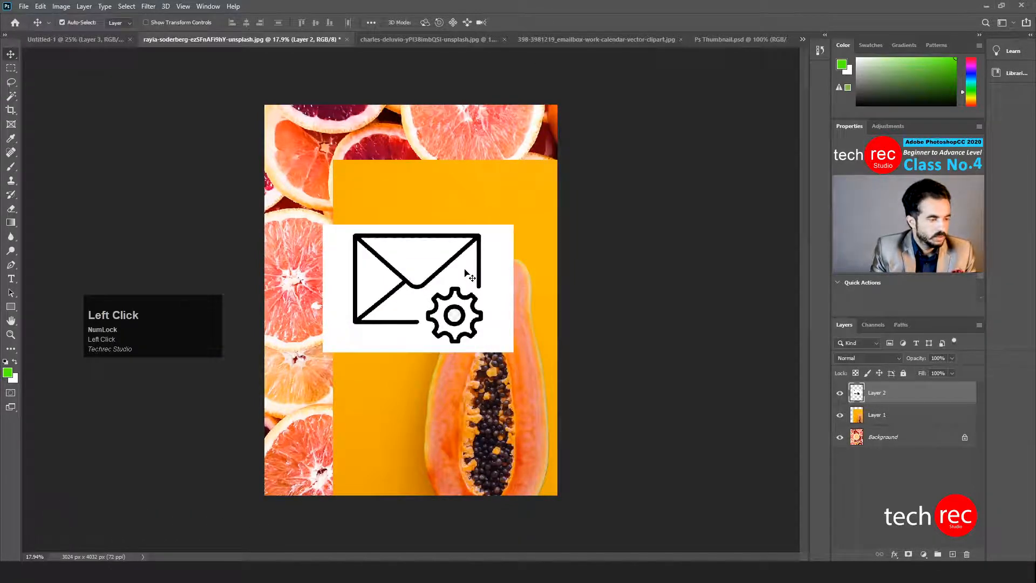
Step: Try to remove the clipart's white background by selecting it with the Magic Wand and deleting it
scroll(439, 270, "up", 4)
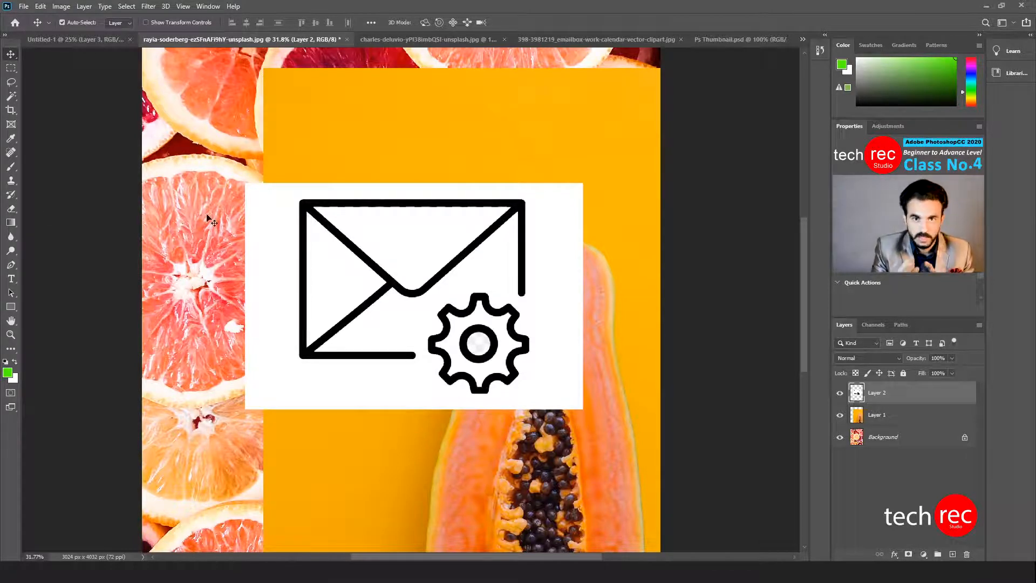
left_click(11, 96)
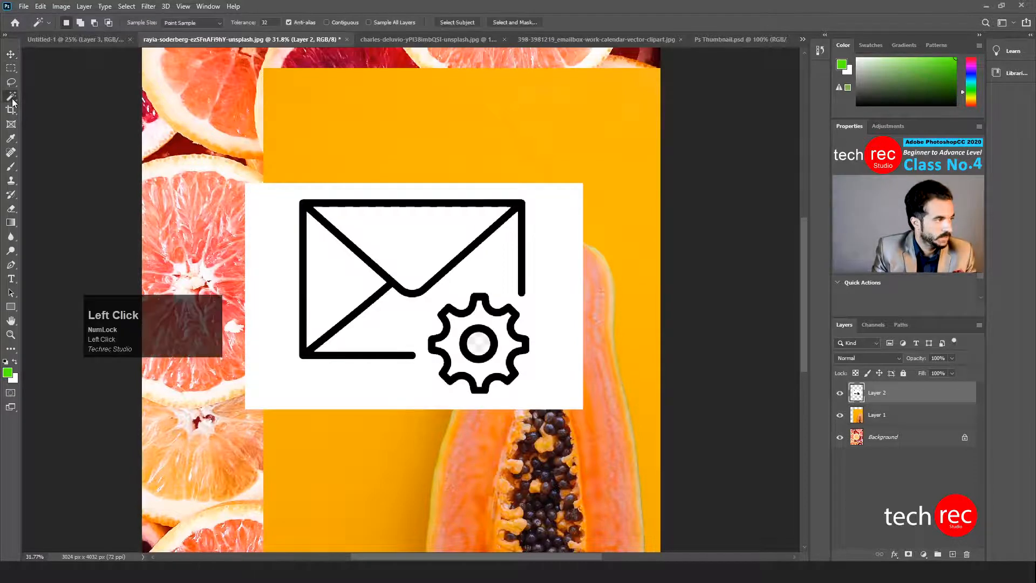
left_click(59, 119)
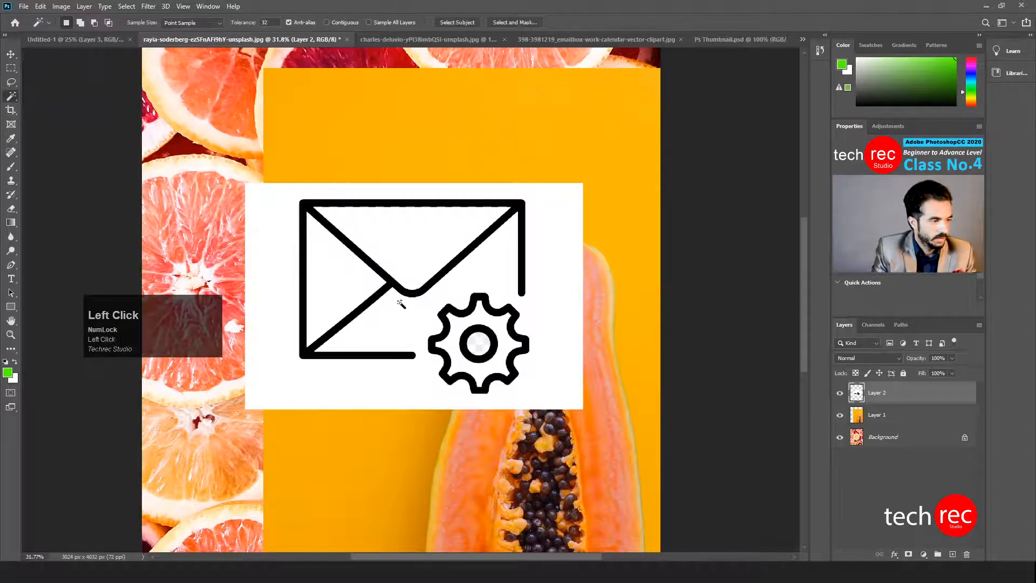
left_click(420, 241)
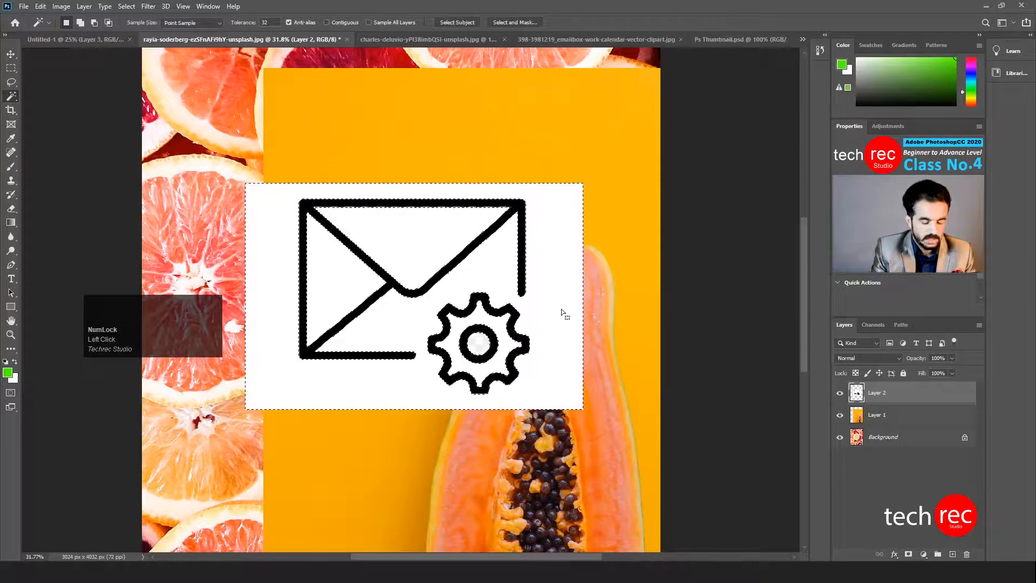
key("Delete")
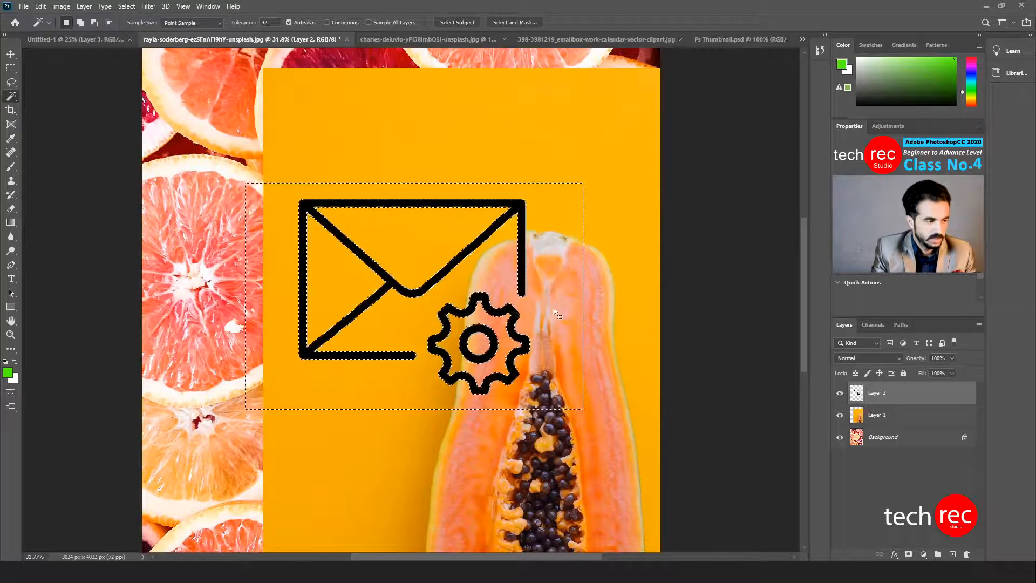
key("ctrl+z")
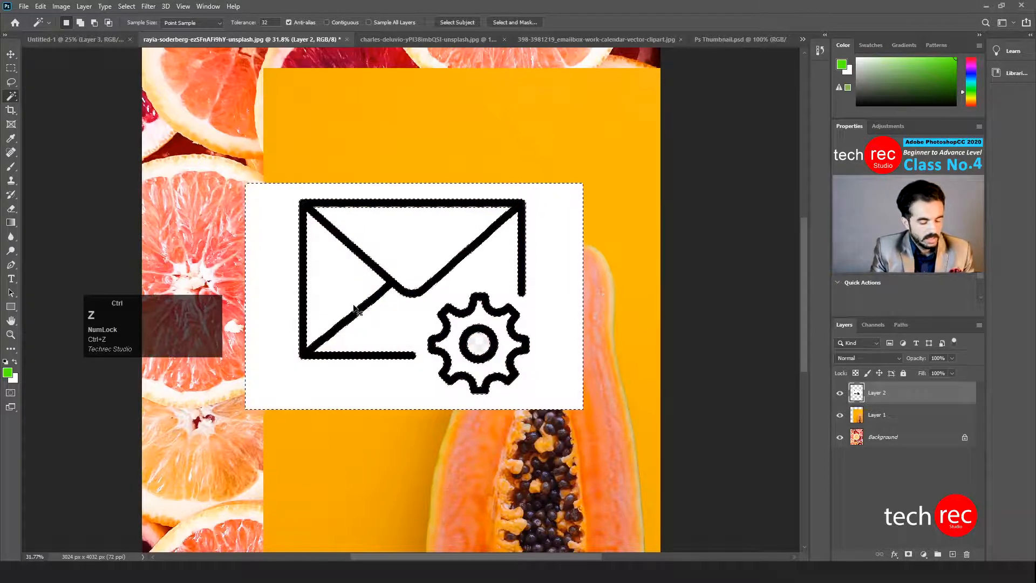
key("ctrl+d")
Step: Move the envelope clipart onto the papaya image and set its layer's blend mode to Multiply
left_click(10, 54)
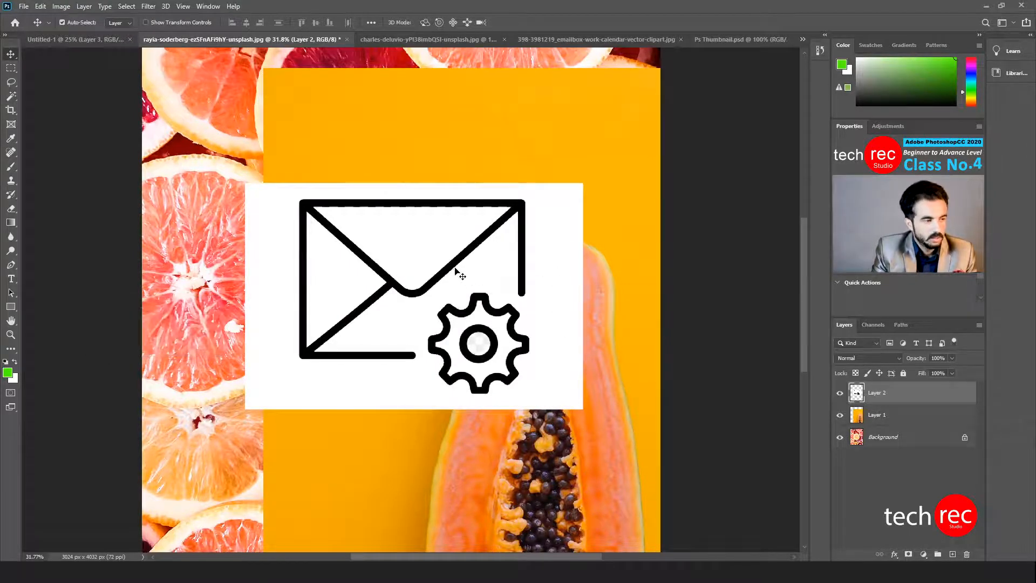
left_click_drag(454, 270, 521, 263)
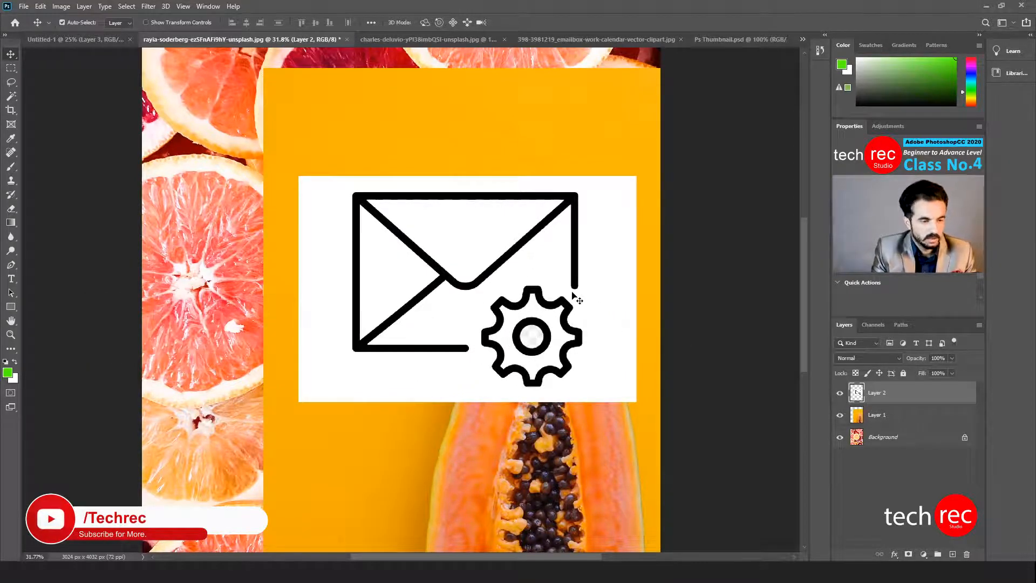
left_click_drag(540, 232, 512, 232)
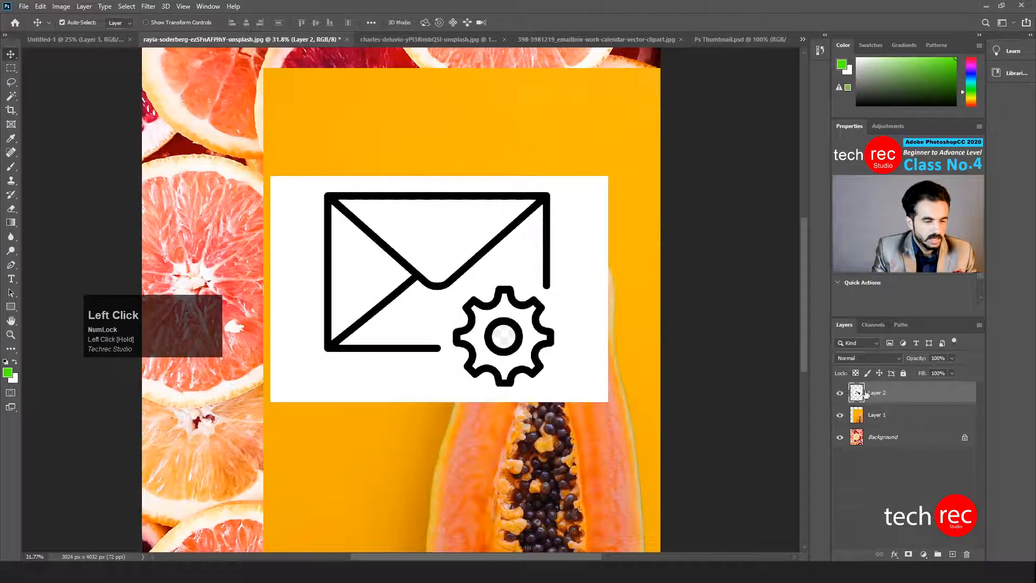
left_click(861, 359)
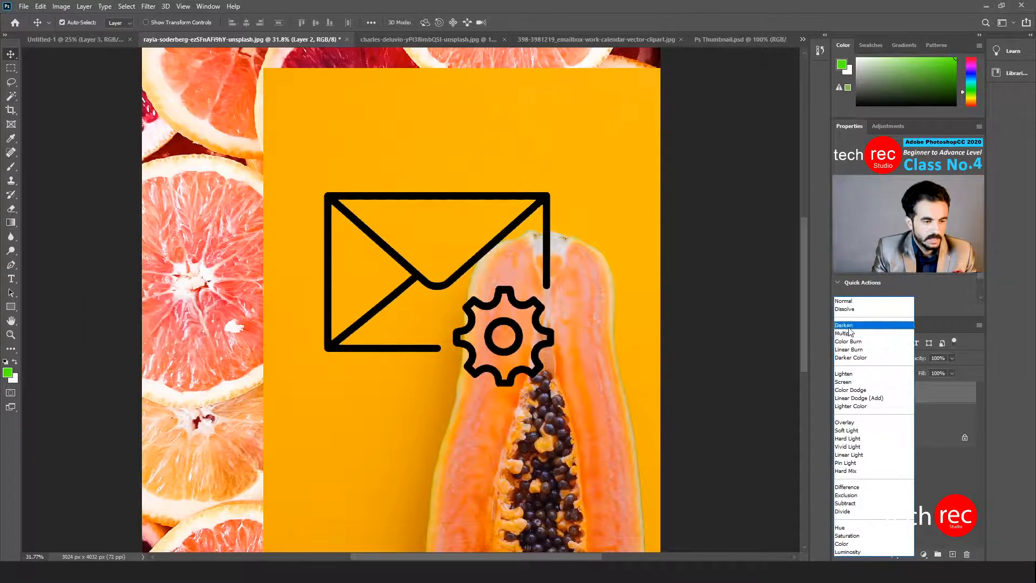
left_click(851, 335)
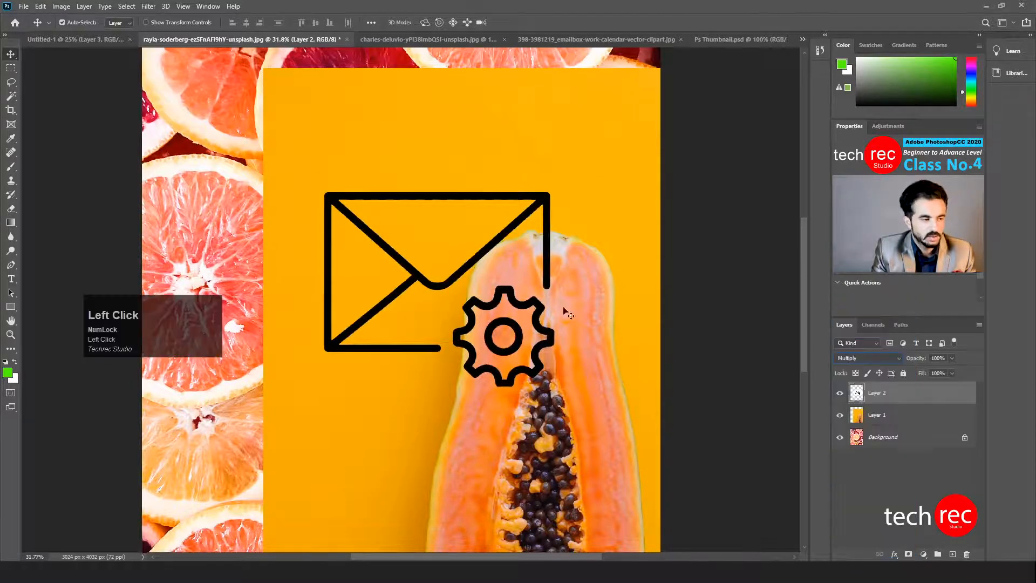
left_click_drag(485, 238, 467, 257)
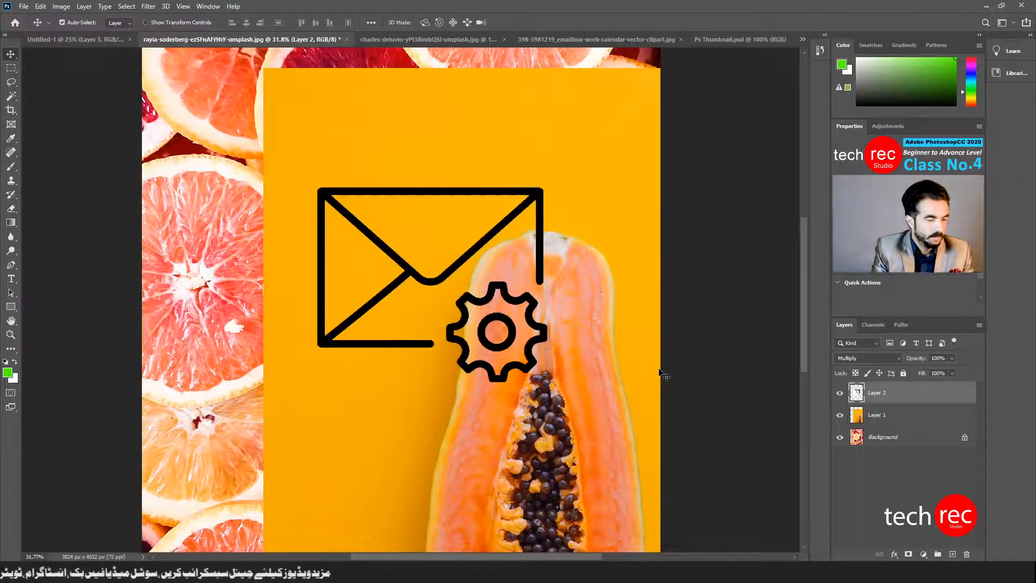
Step: Switch the clipart layer to Normal and then Screen blend mode, and move the clipart higher over the papaya image
left_click(857, 360)
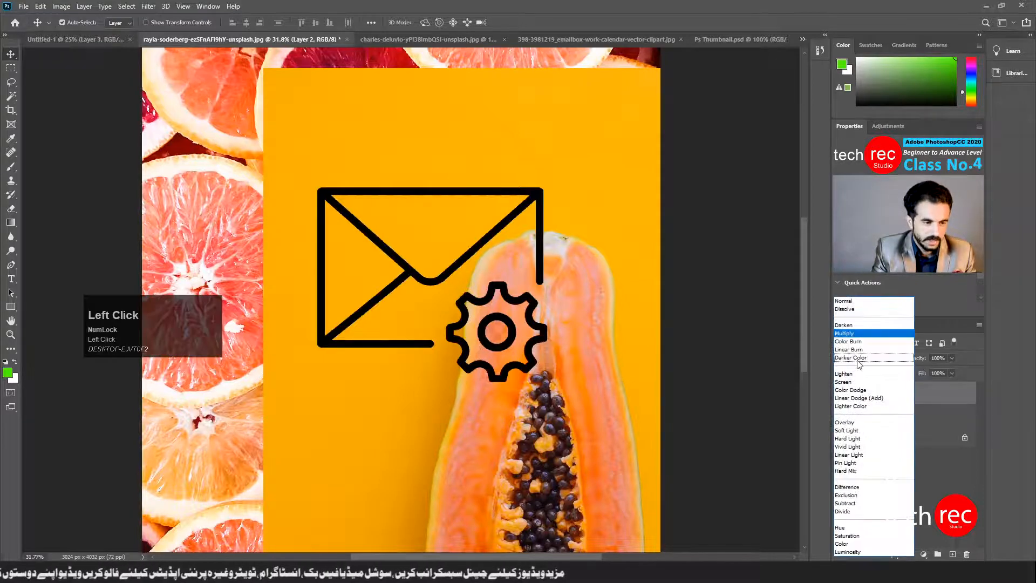
left_click(843, 300)
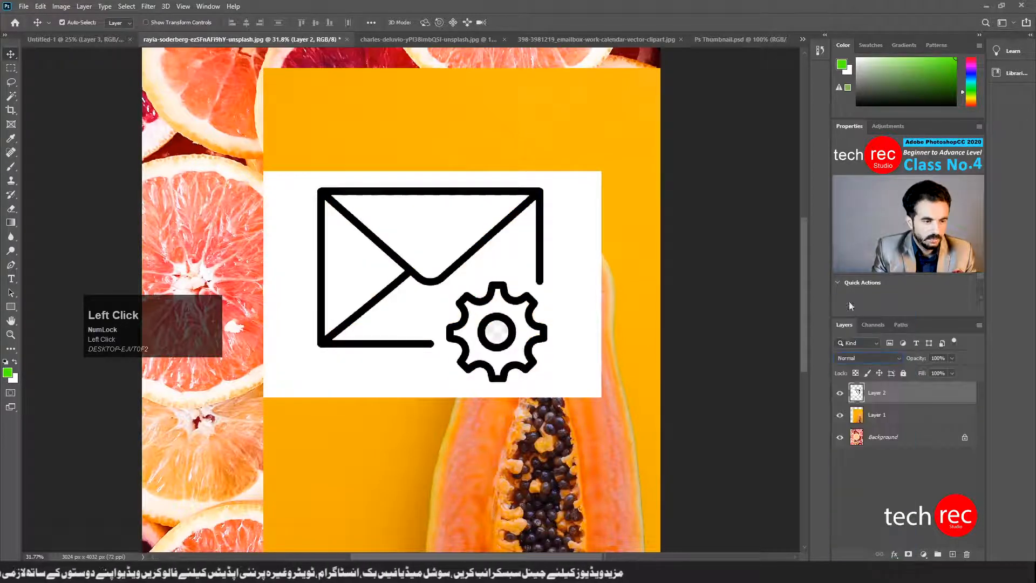
left_click(854, 359)
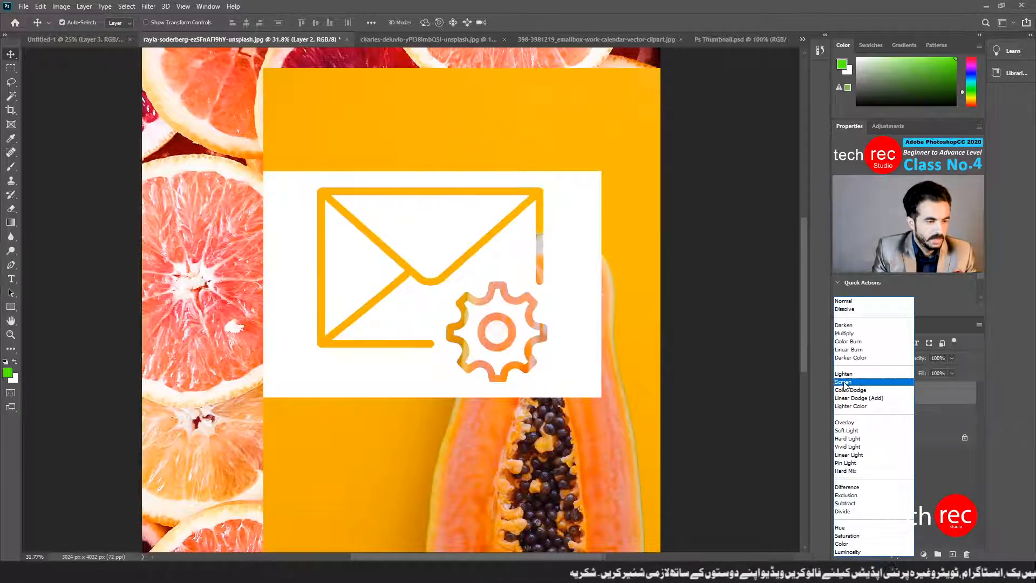
left_click(845, 382)
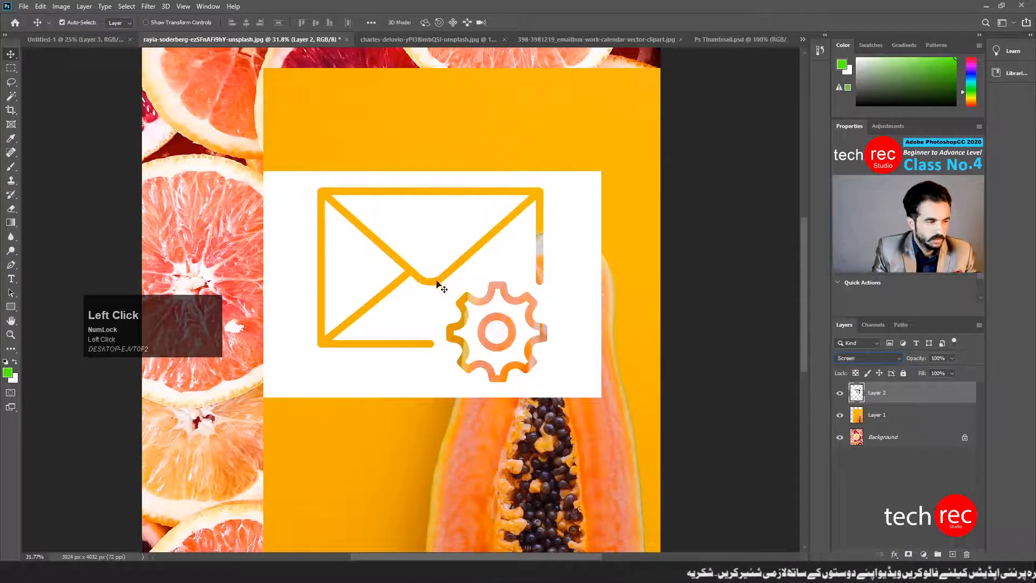
left_click_drag(435, 274, 469, 239)
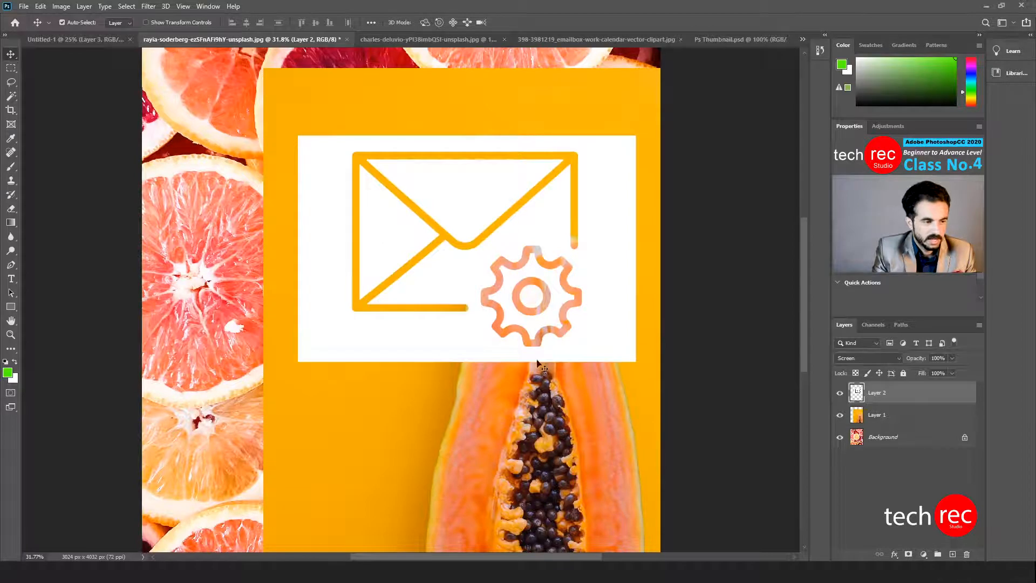
Step: Return the clipart layer to Normal, move it toward the citrus slices, and preview other blend modes such as Color
left_click(858, 359)
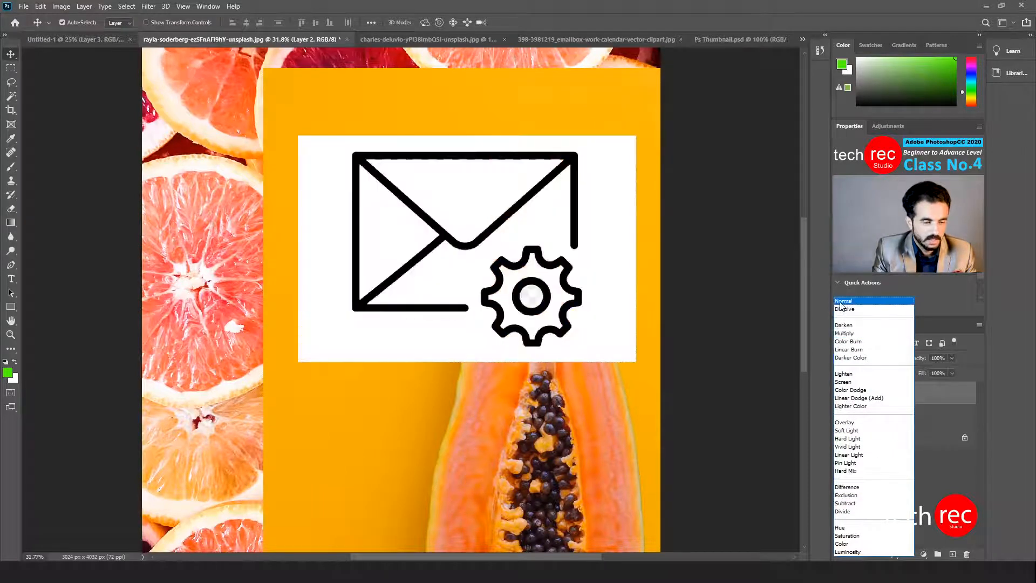
left_click(840, 302)
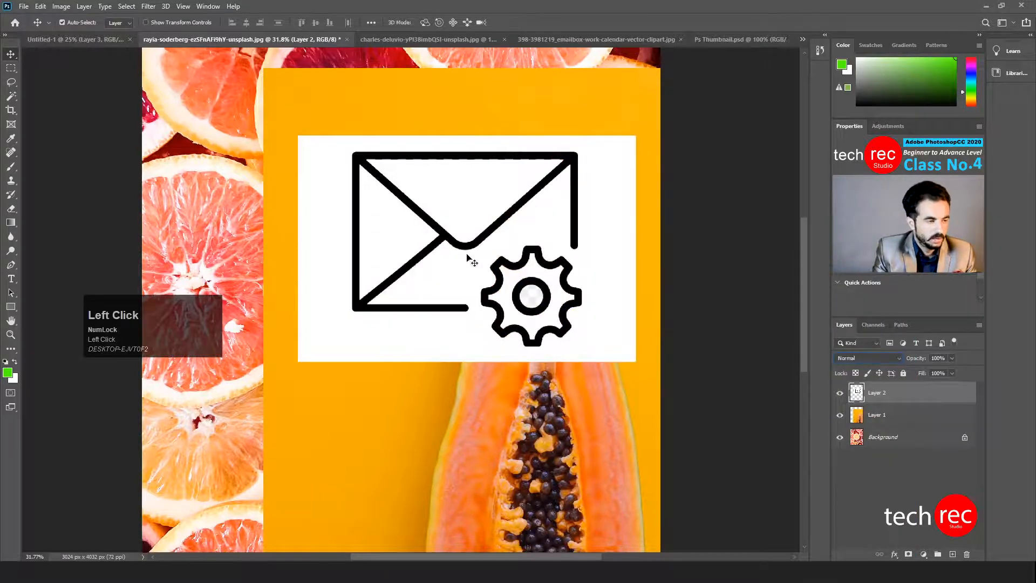
left_click_drag(468, 258, 426, 227)
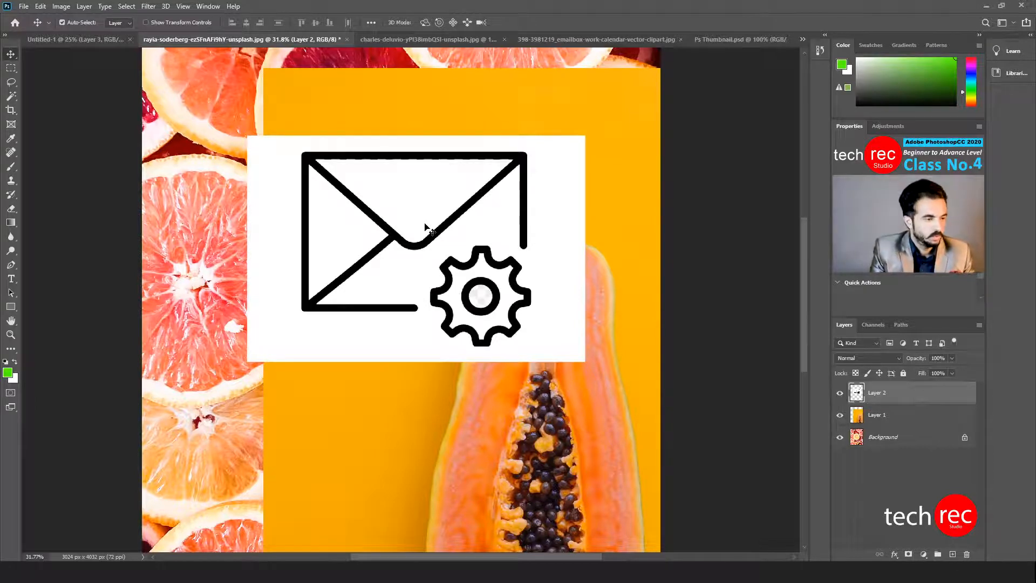
left_click(847, 359)
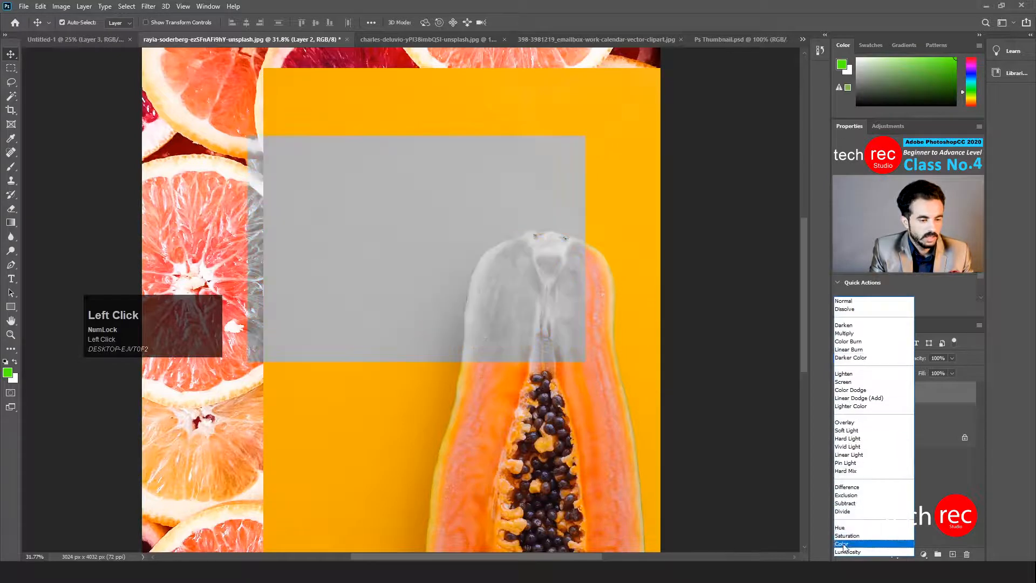
left_click(702, 235)
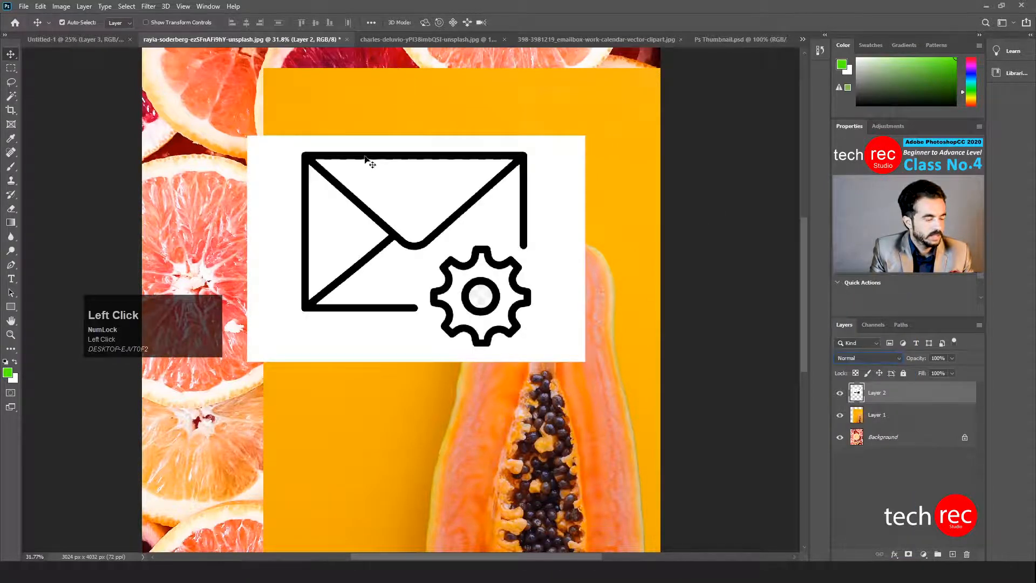
Step: Hide and delete the clipart and papaya layers, and add a new empty layer above the Background
left_click(840, 393)
left_click(839, 415)
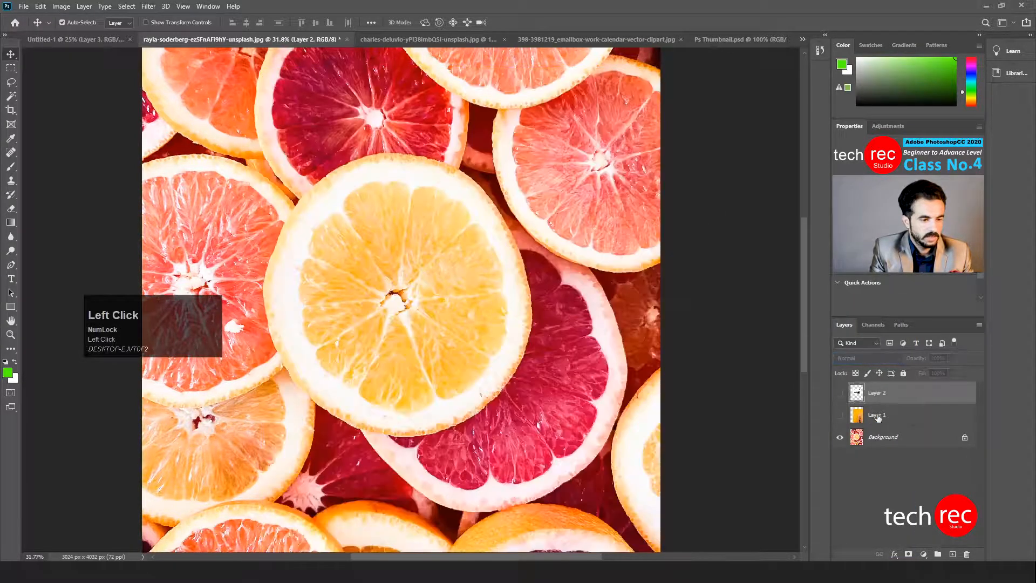
left_click(886, 414)
key("Delete")
key("Delete")
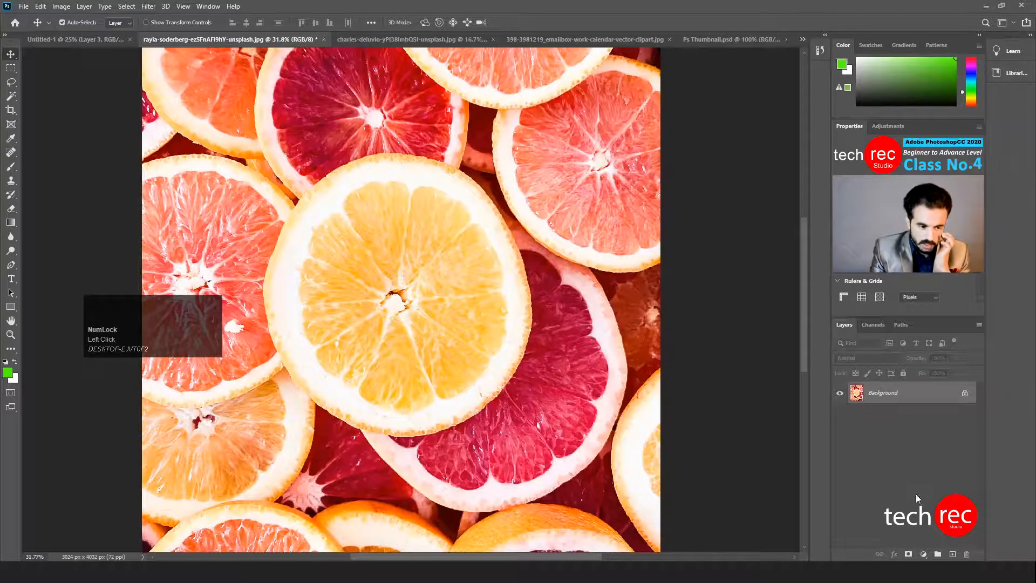
left_click(952, 554)
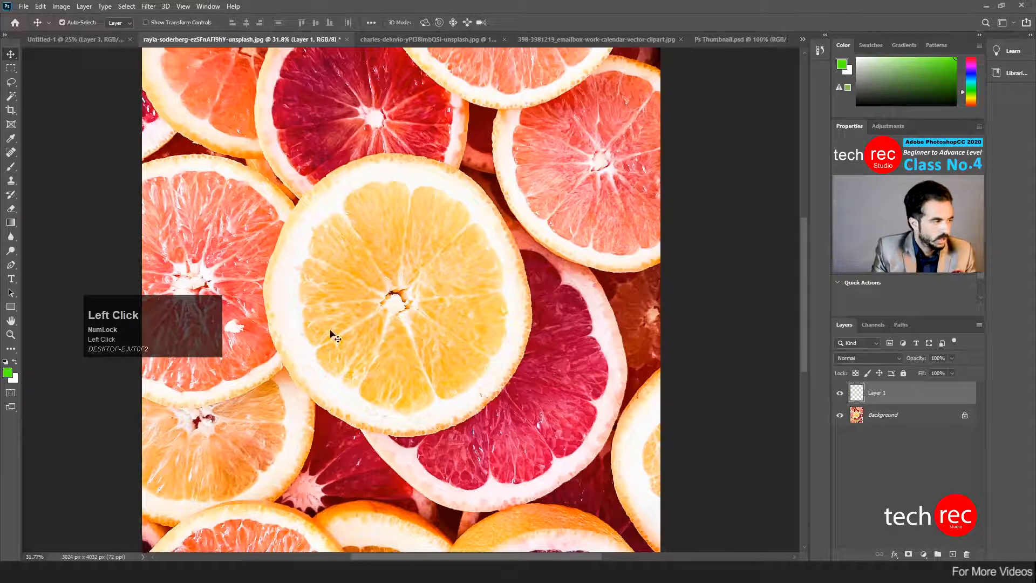
Step: Choose the Brush tool and set the foreground color to bright red
left_click(9, 168)
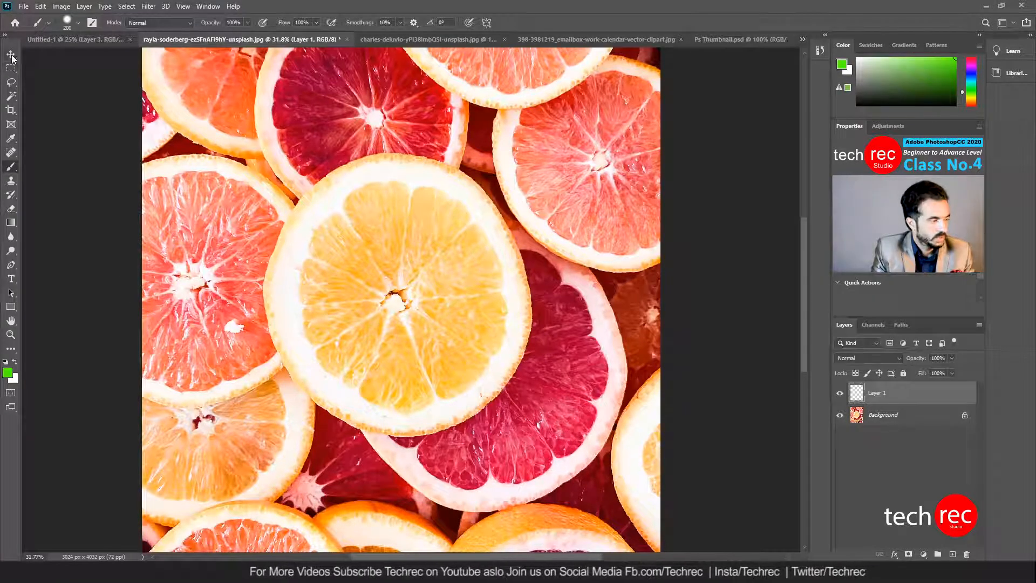
left_click(7, 372)
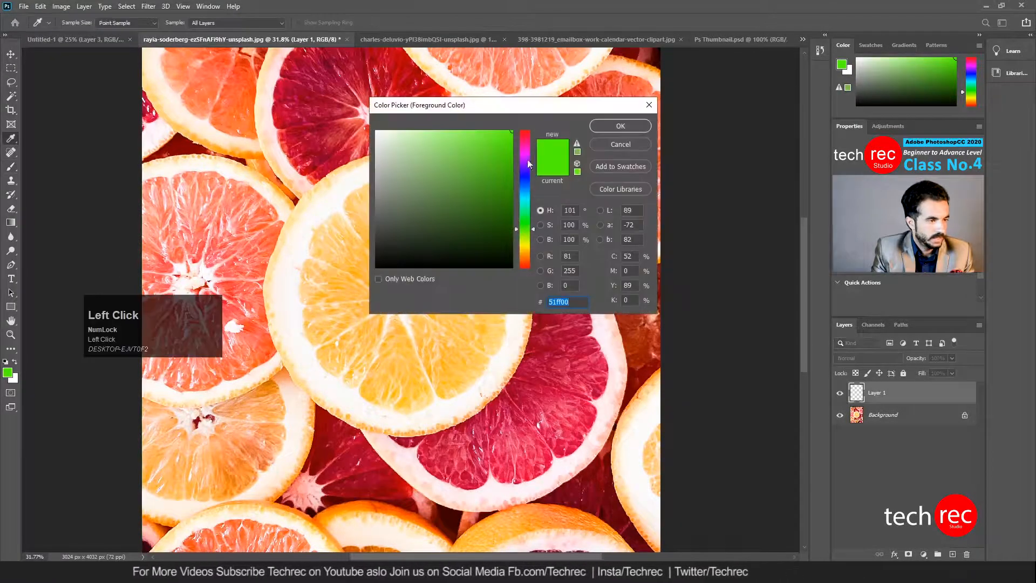
left_click_drag(526, 162, 526, 117)
left_click(619, 126)
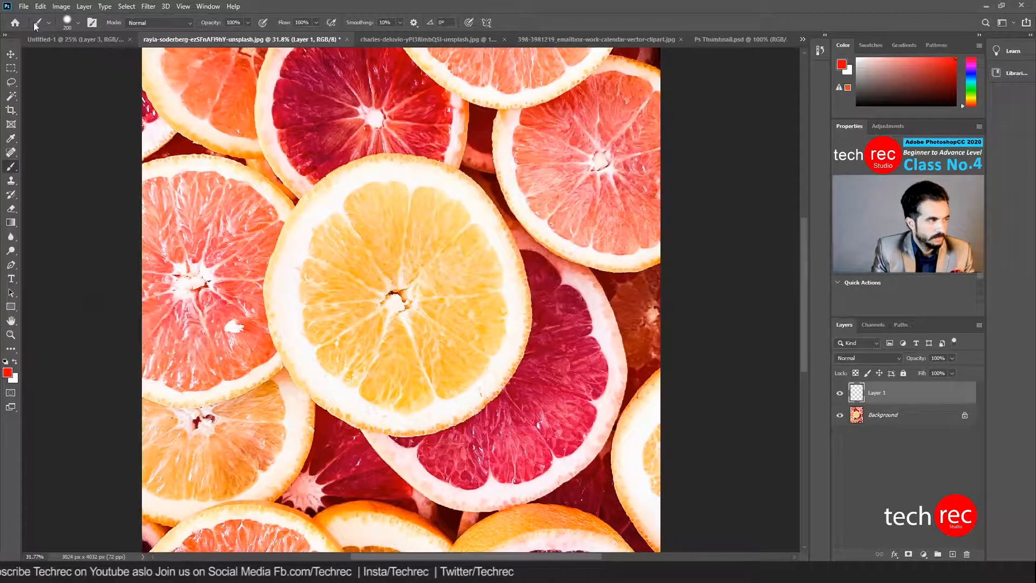
Step: Paint over the flesh of the central yellow citrus slice in red on the empty layer, using a soft brush
left_click(76, 22)
left_click_drag(97, 83, 90, 84)
left_click(389, 255)
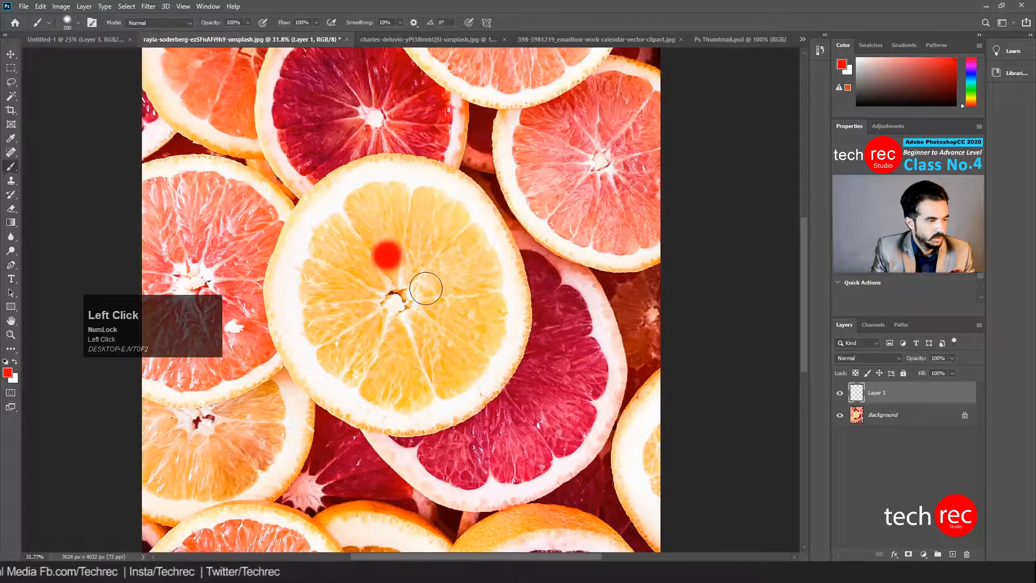
mouse_move(410, 238)
left_mouse_down()
mouse_move(398, 246)
mouse_move(359, 191)
mouse_move(436, 215)
mouse_move(482, 277)
left_mouse_up()
mouse_move(455, 210)
left_mouse_down()
mouse_move(494, 335)
mouse_move(464, 377)
mouse_move(424, 395)
mouse_move(382, 399)
mouse_move(343, 383)
mouse_move(310, 289)
mouse_move(328, 238)
mouse_move(355, 214)
mouse_move(326, 316)
mouse_move(347, 311)
mouse_move(356, 359)
mouse_move(424, 222)
mouse_move(455, 312)
mouse_move(401, 325)
mouse_move(440, 288)
mouse_move(404, 291)
left_mouse_up()
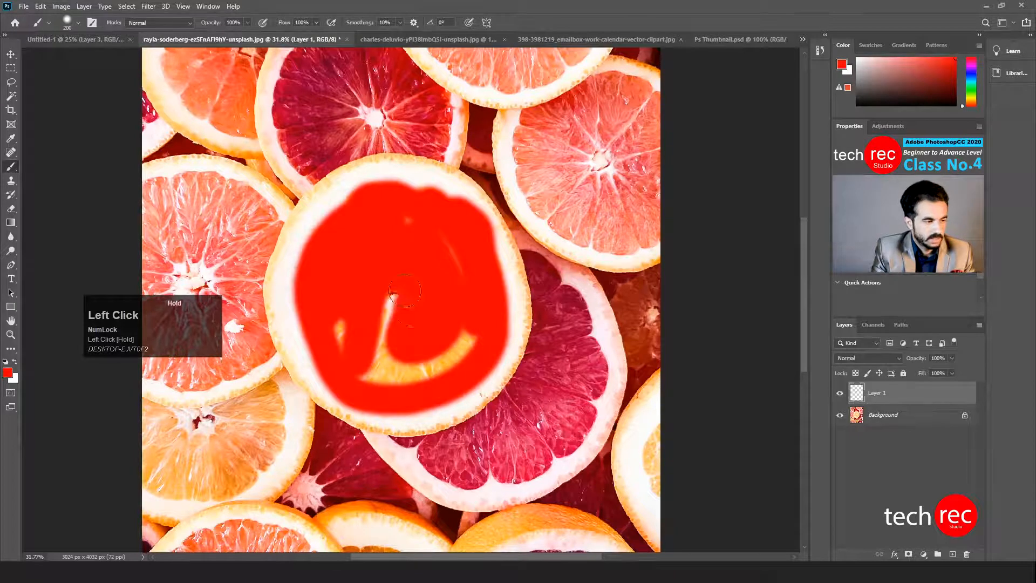
left_click_drag(380, 338, 438, 362)
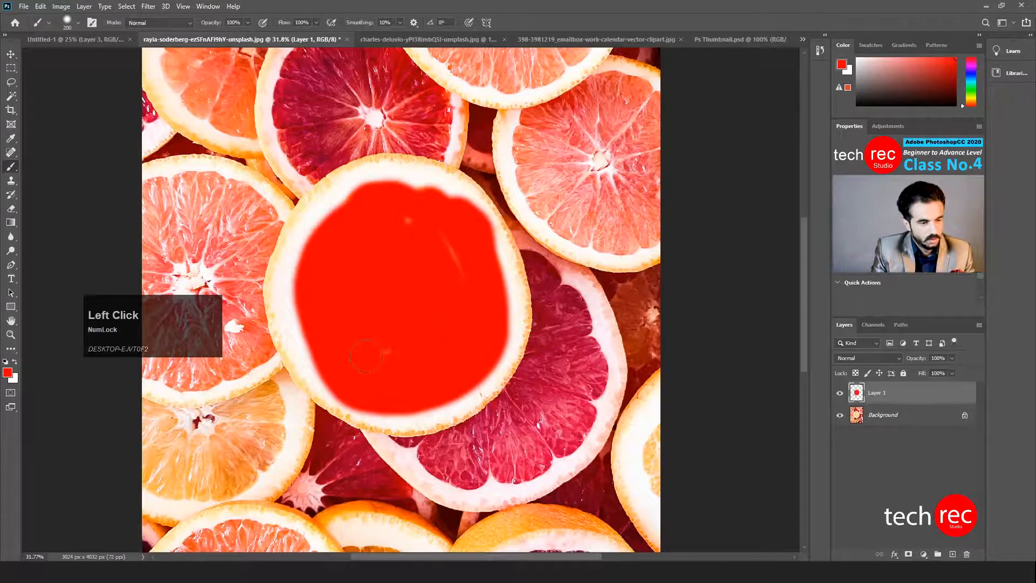
Step: Set the red painted layer's blend mode to Color, comparing it once against Normal
left_click(861, 358)
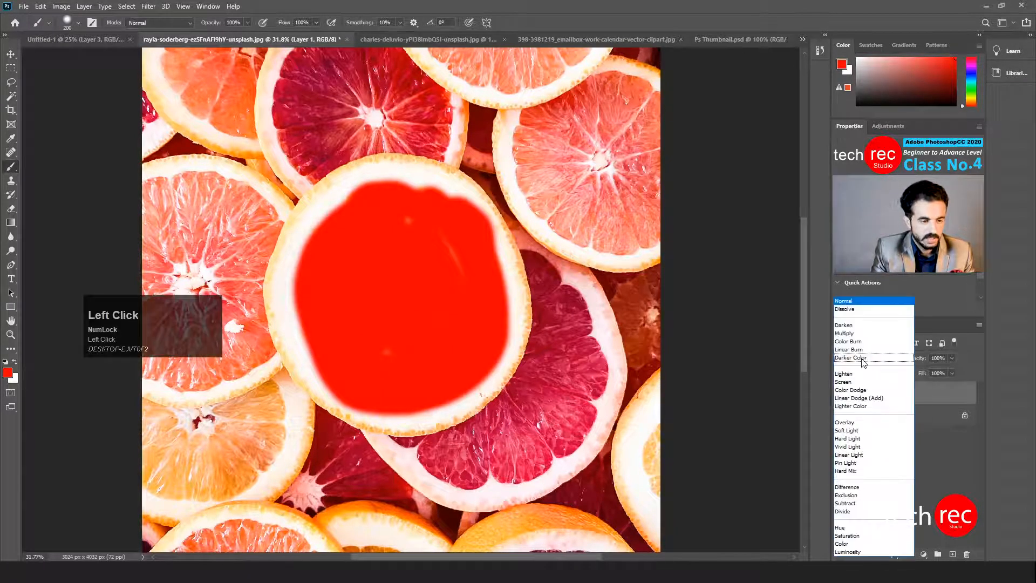
left_click(845, 543)
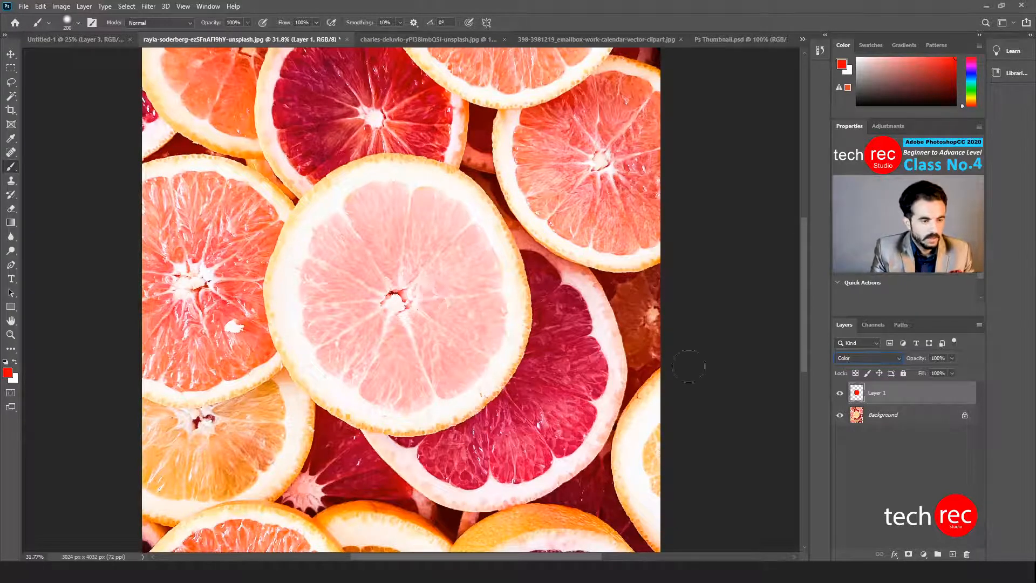
left_click(11, 54)
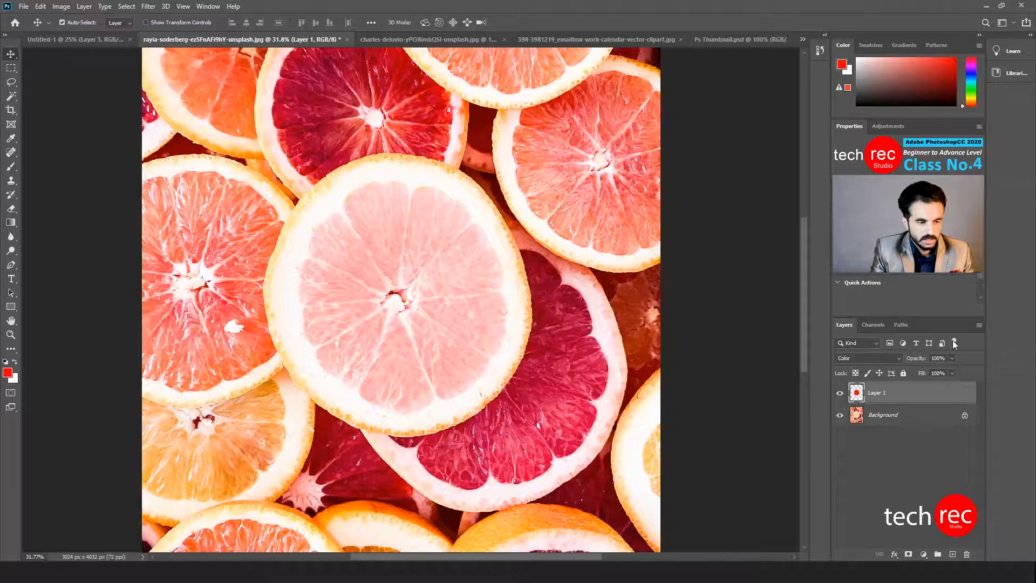
left_click(858, 358)
left_click(849, 302)
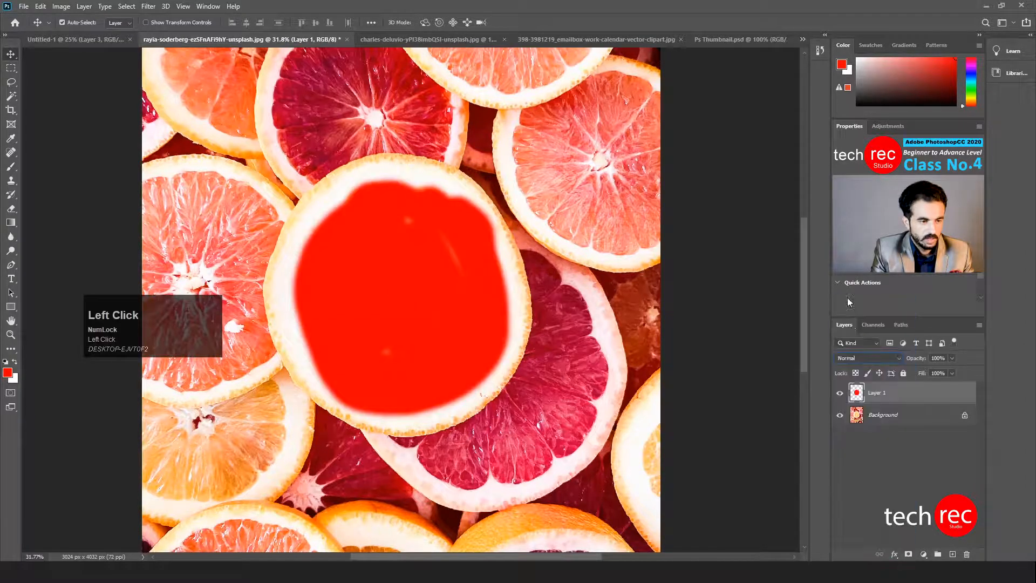
left_click(863, 358)
left_click(852, 545)
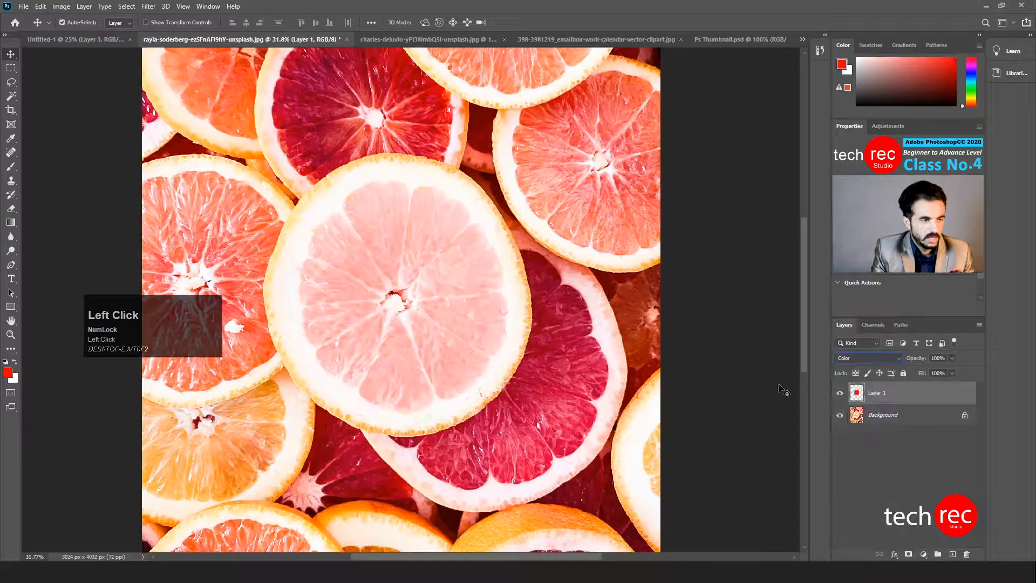
Step: Open the Ps Thumbnail.psd document and toggle the visibility of Layer 3, Crop Tool, Rectangle 2 and in Pashto off and on
left_click(711, 40)
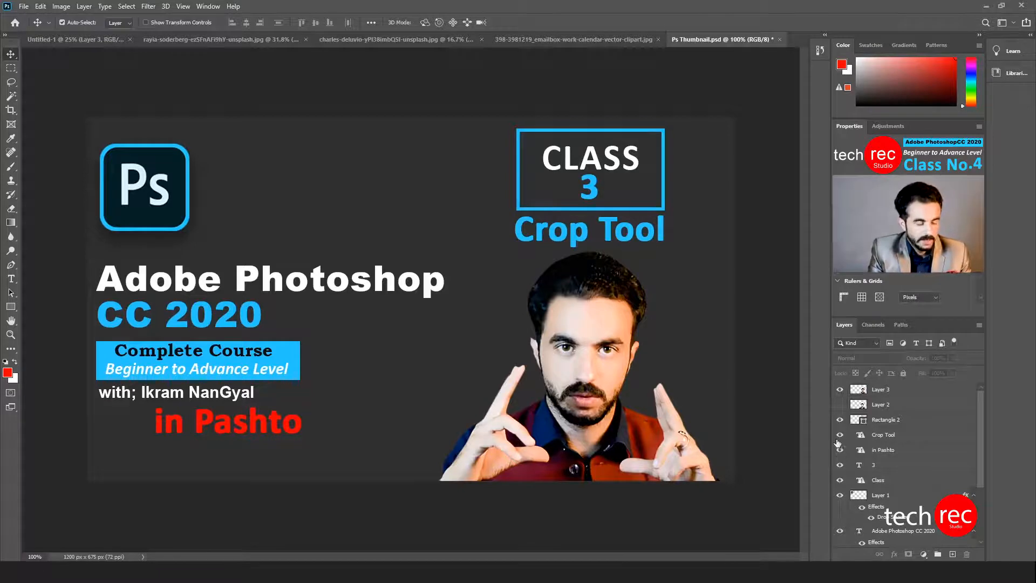
left_click(841, 391)
left_click(840, 392)
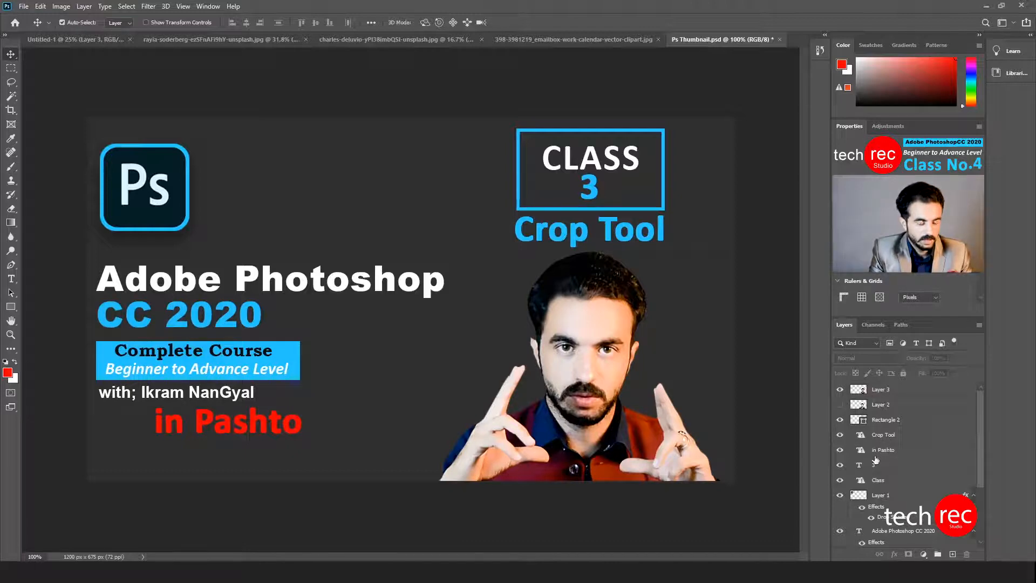
left_click(839, 434)
left_click(839, 434)
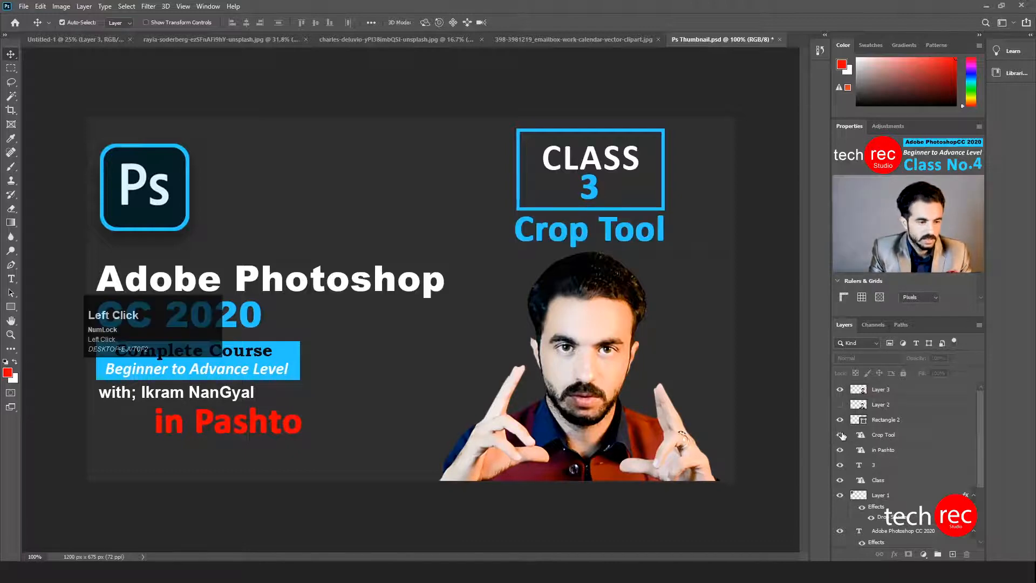
left_click(839, 419)
left_click(840, 419)
left_click(840, 420)
left_click(840, 419)
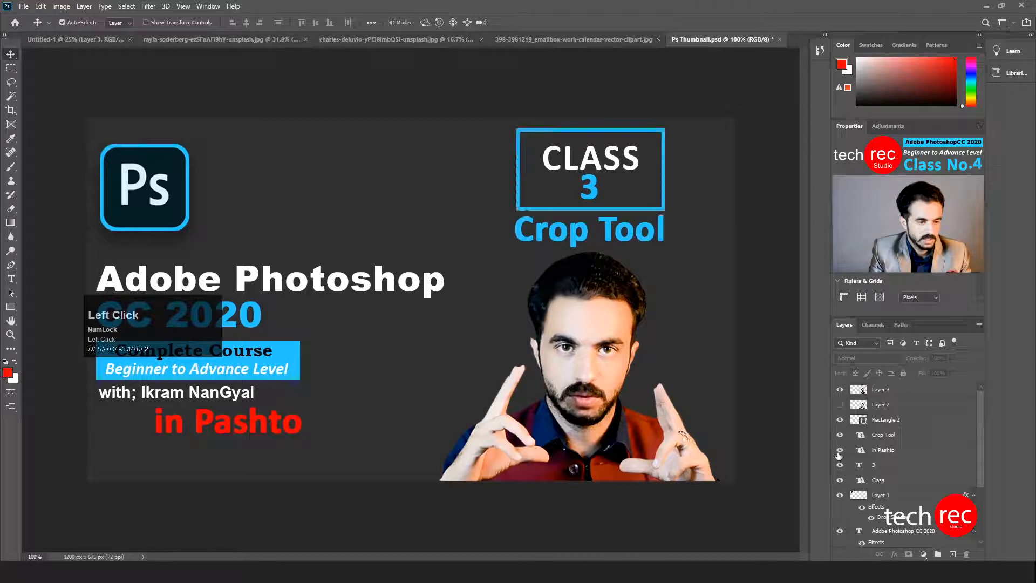
left_click(840, 449)
left_click(840, 449)
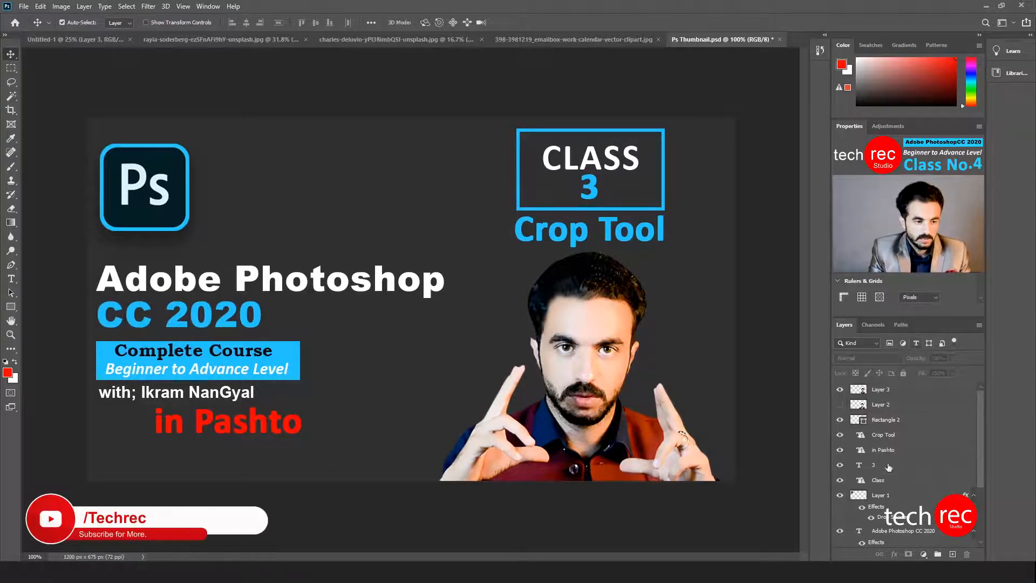
Step: Look through the thumbnail's layer list, filter it to type layers only, and remove that filter
scroll(888, 467, "up", 2)
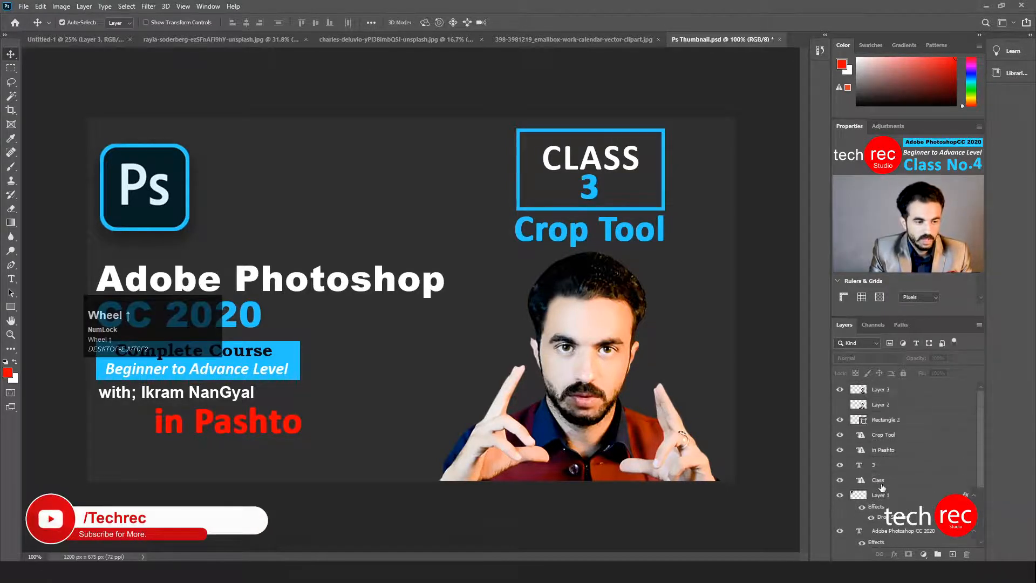
scroll(882, 487, "down", 3)
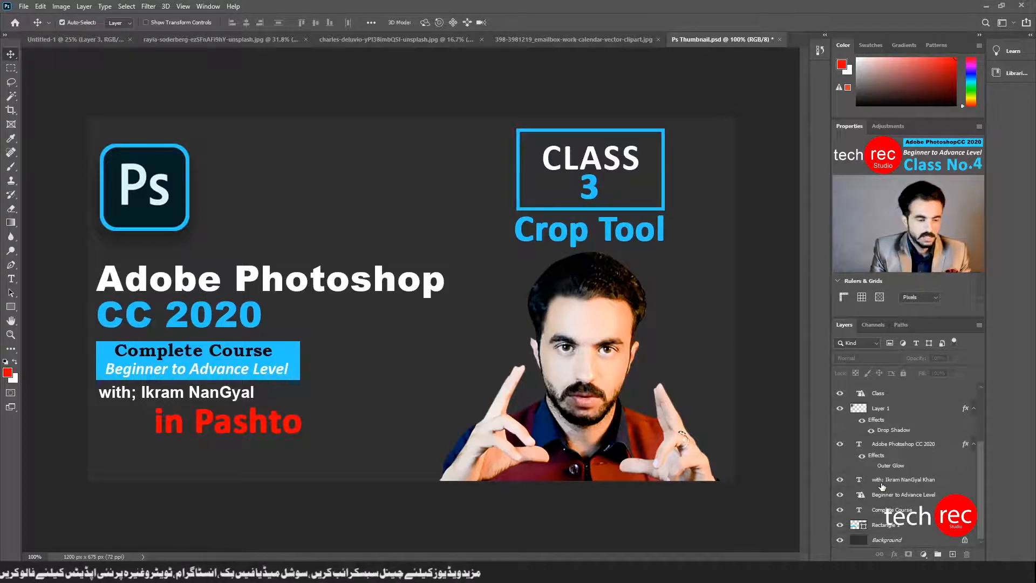
left_click(915, 343)
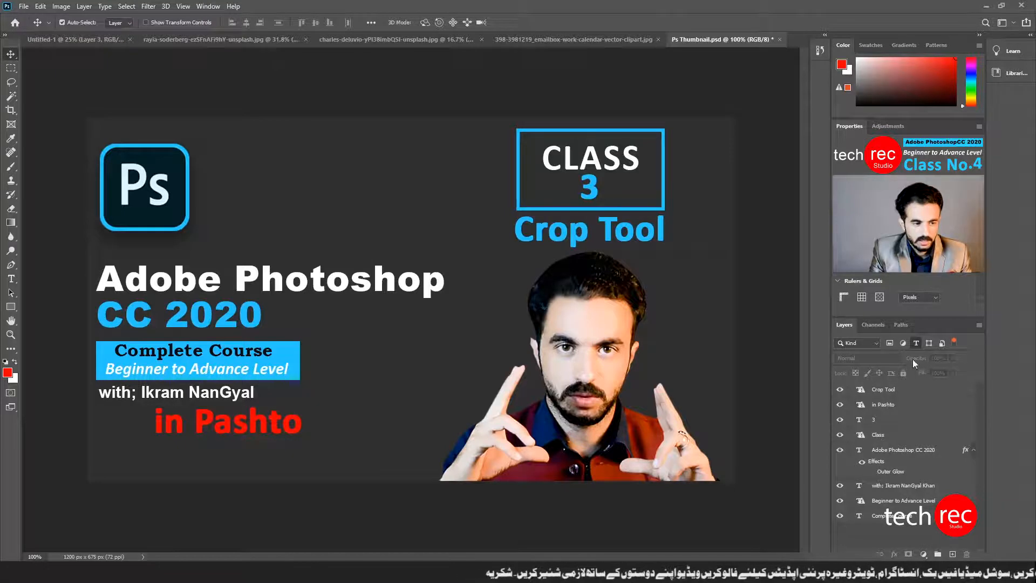
left_click(915, 343)
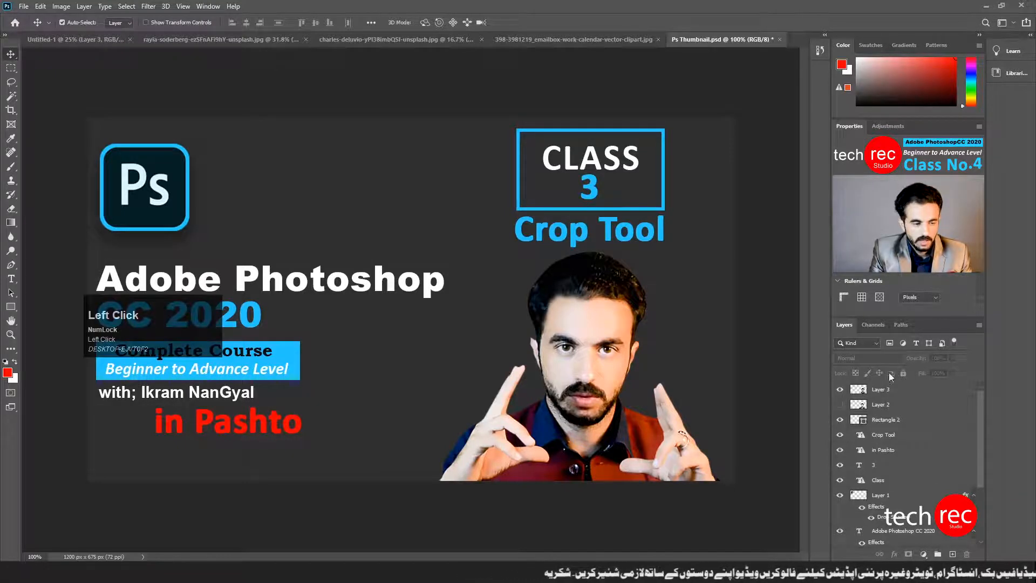
Step: Filter the layer list to pixel layers and toggle the visibility of Layer 3 and Layer 1 off and on
left_click(889, 343)
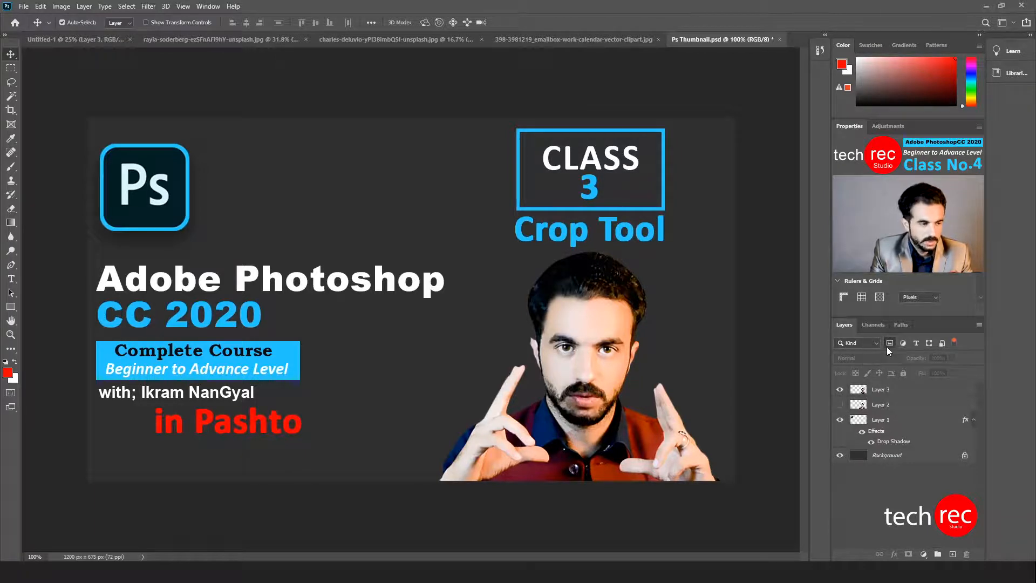
left_click(840, 390)
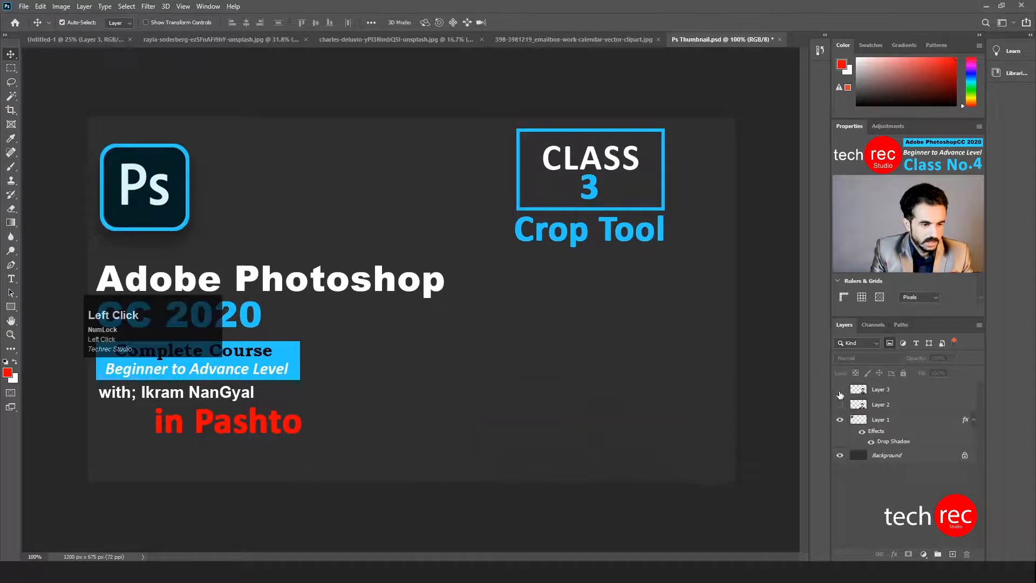
left_click(840, 390)
left_click(840, 421)
left_click(840, 421)
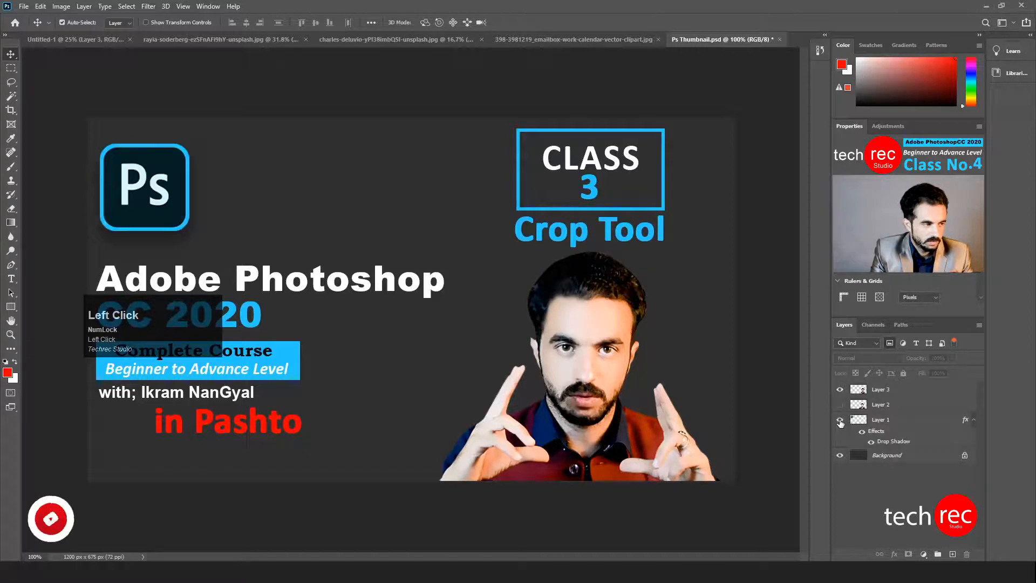
left_click(840, 421)
left_click(840, 421)
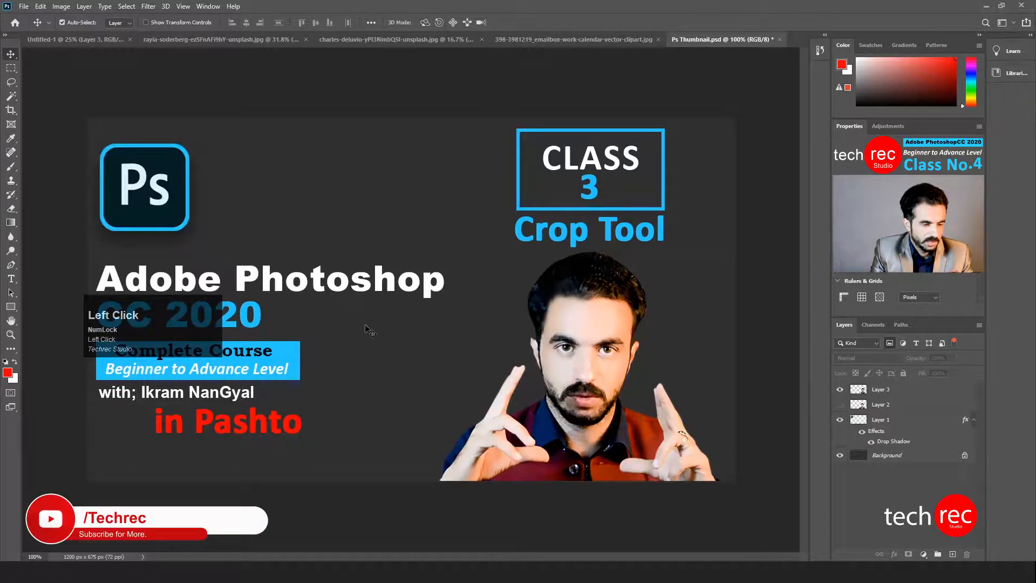
Step: Hide and show the Background layer, and clear the pixel layer filter
left_click(839, 456)
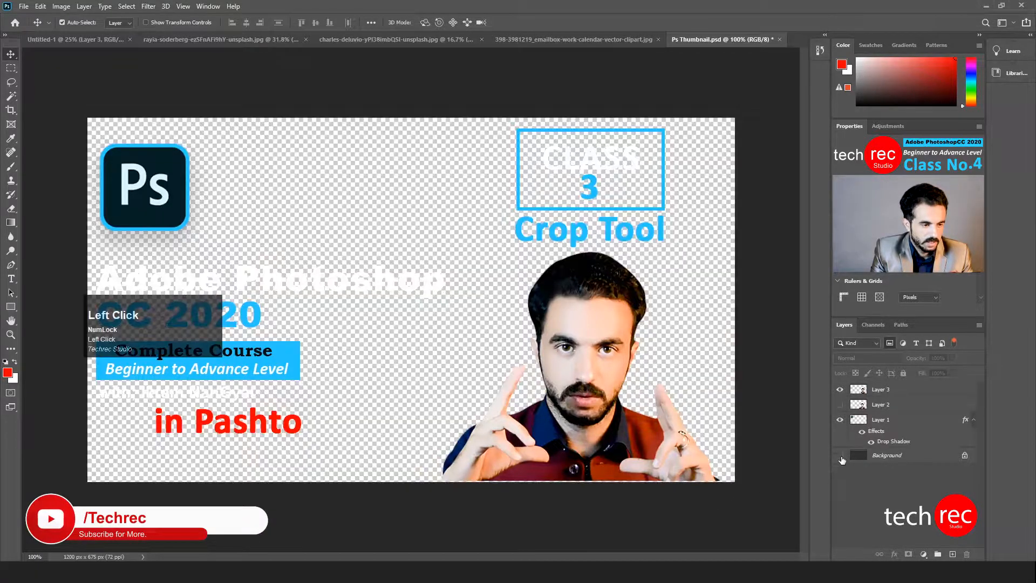
left_click(840, 456)
left_click(841, 457)
left_click(841, 456)
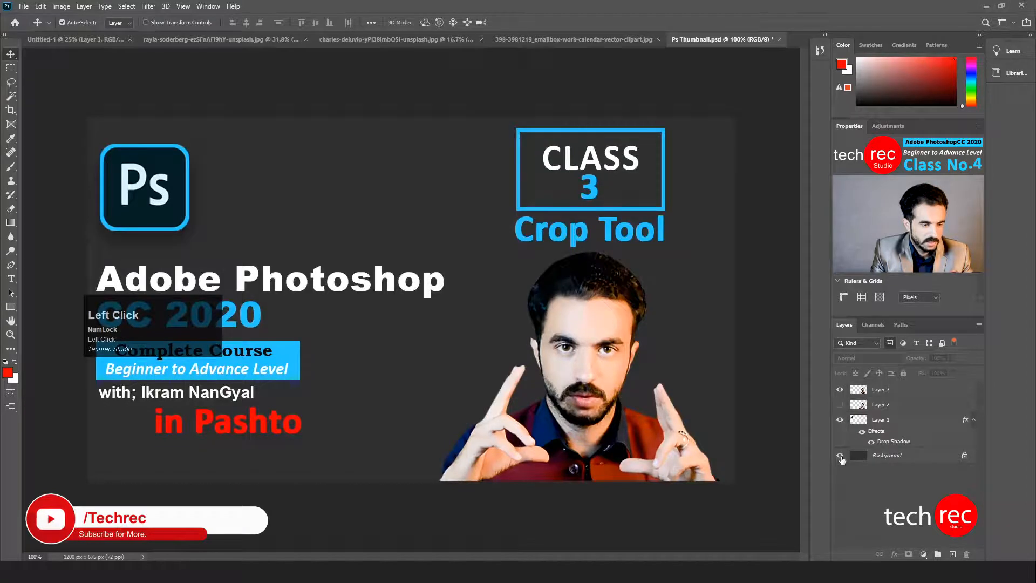
left_click(901, 344)
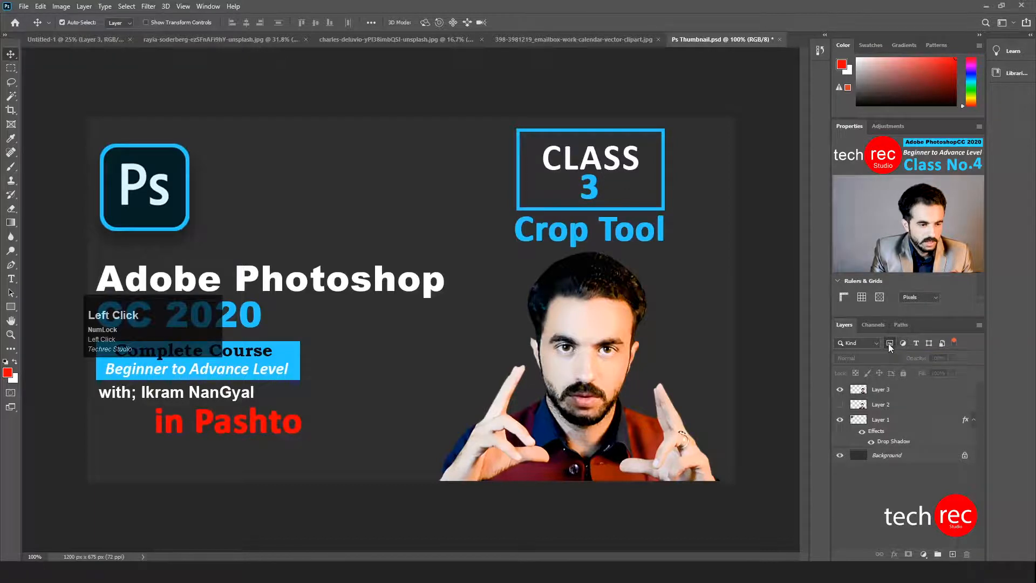
left_click(902, 344)
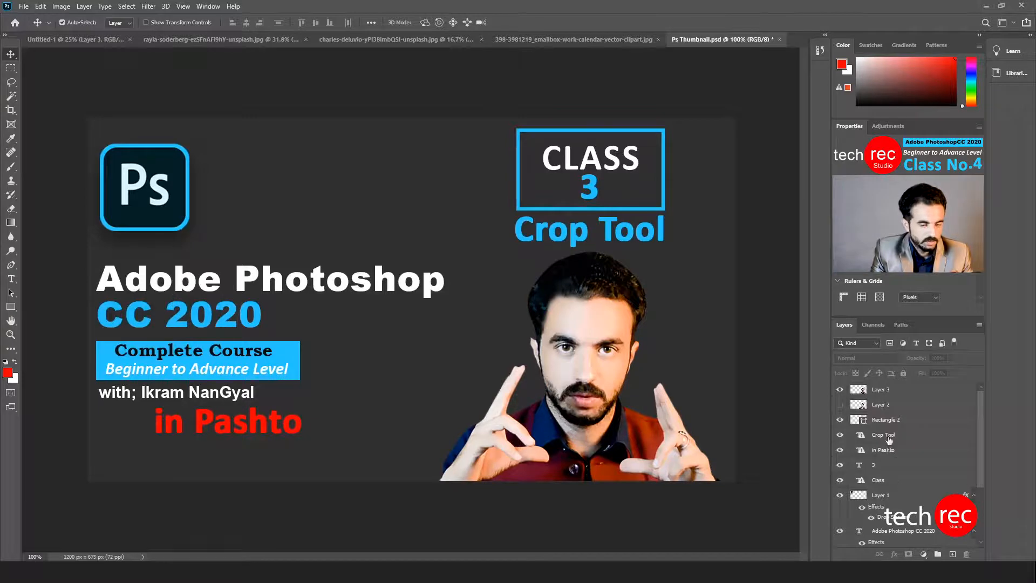
Step: Filter the layer list to shape layers and toggle the visibility of Rectangle 1 and Rectangle 2 off and on
left_click(929, 343)
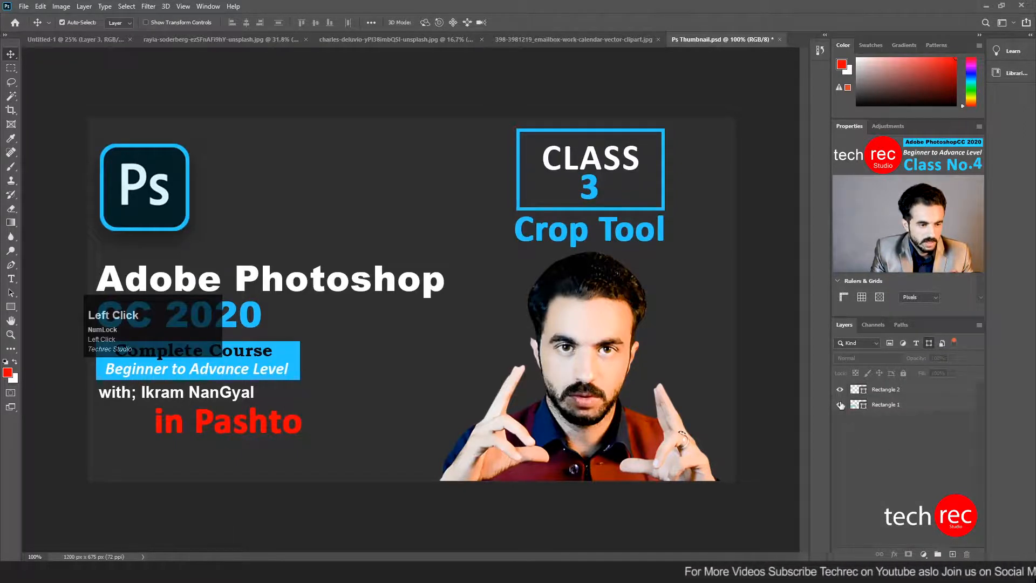
left_click(840, 405)
left_click(840, 404)
left_click(840, 404)
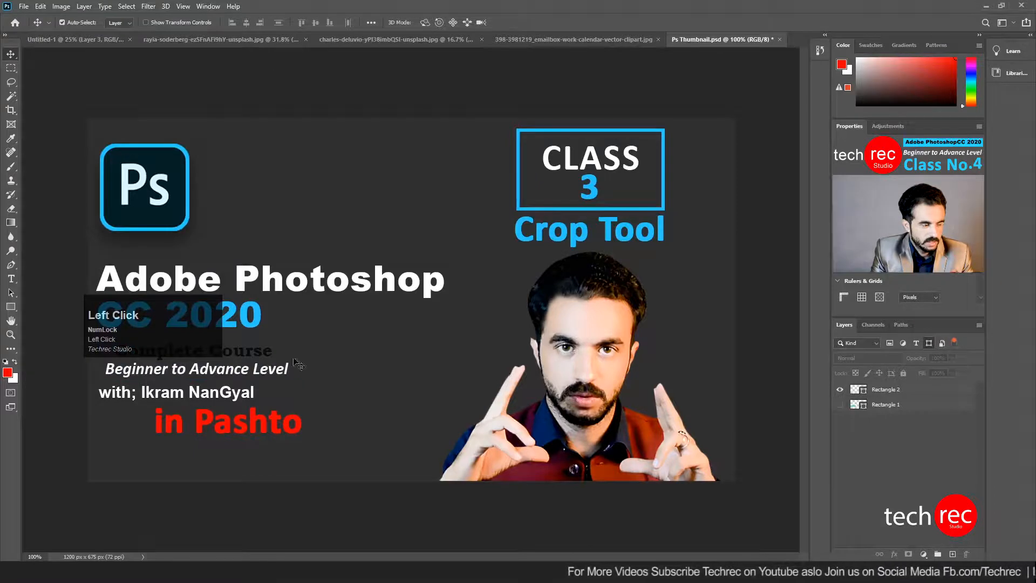
left_click(840, 404)
left_click(840, 390)
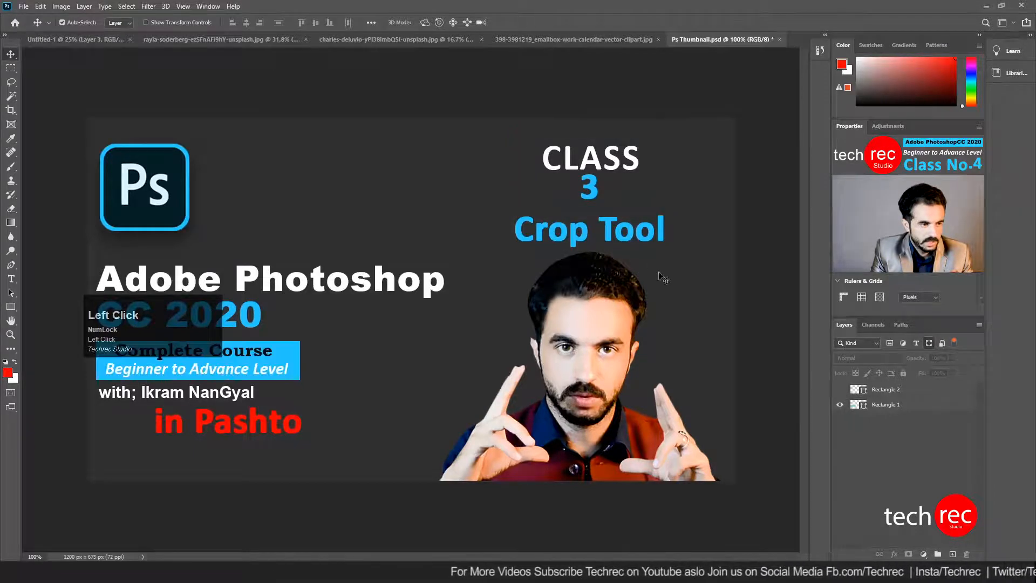
left_click(840, 389)
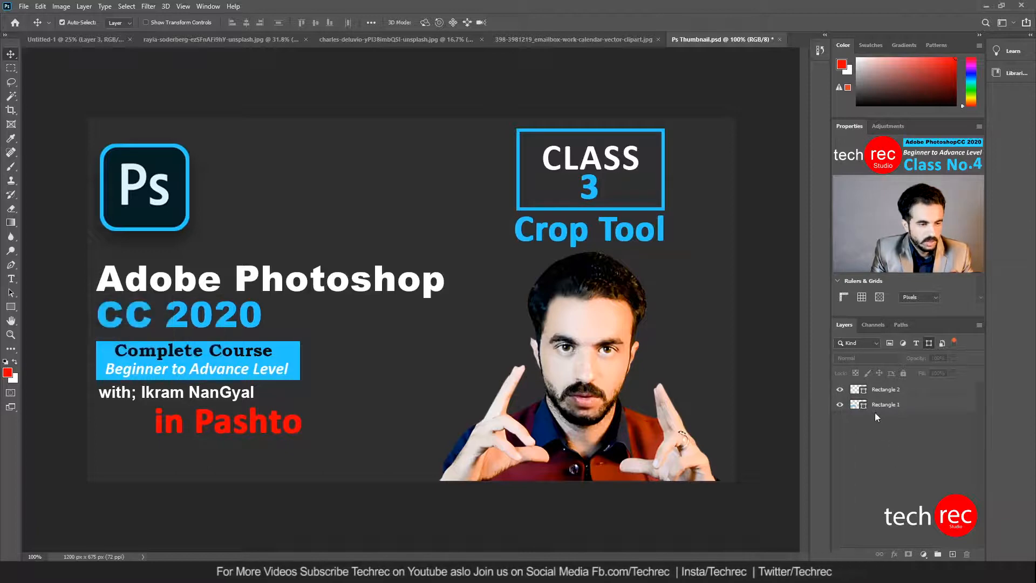
Step: Clear the shape layer filter and switch layer filtering off and back on
left_click(928, 343)
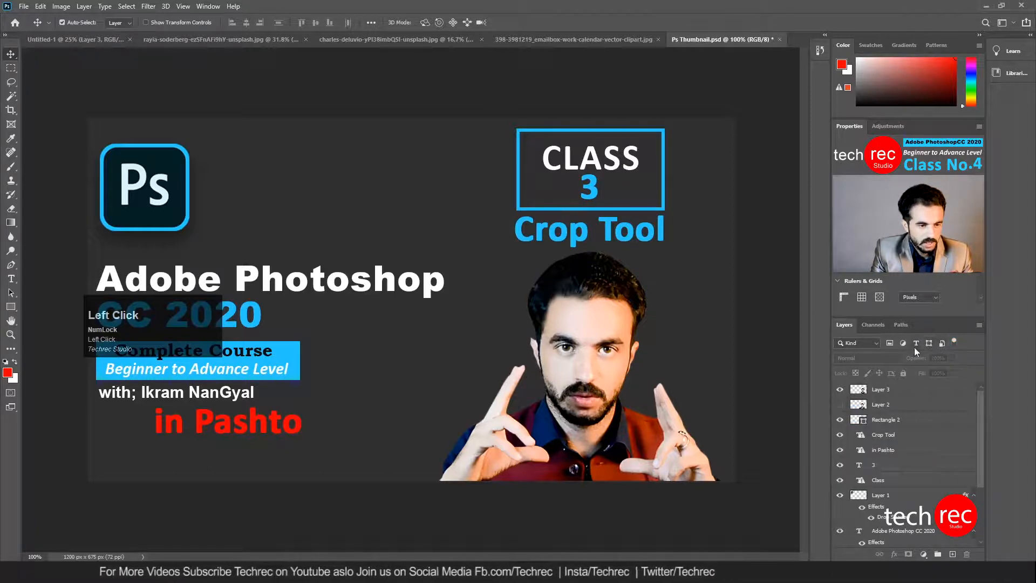
left_click(954, 345)
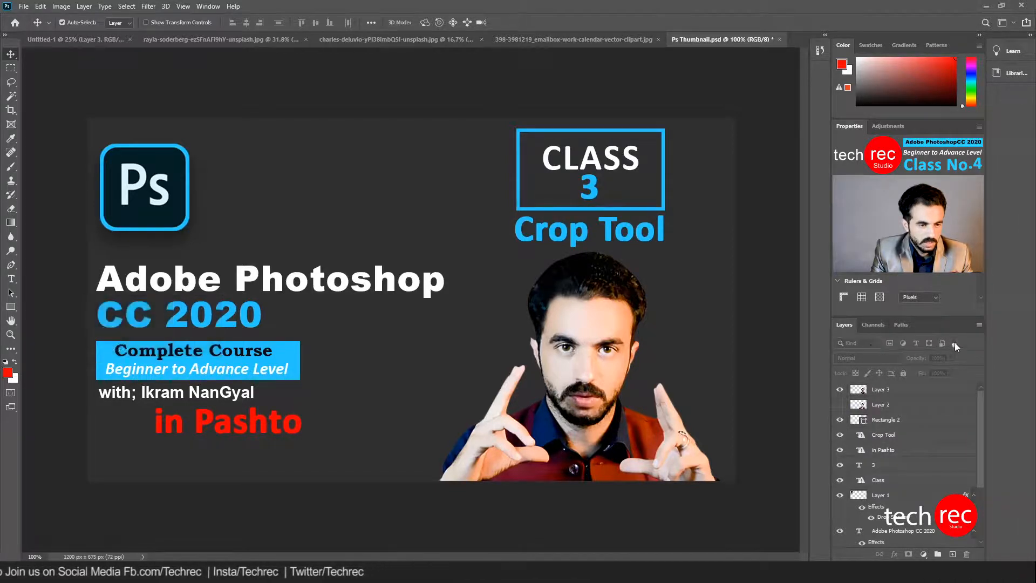
left_click(954, 344)
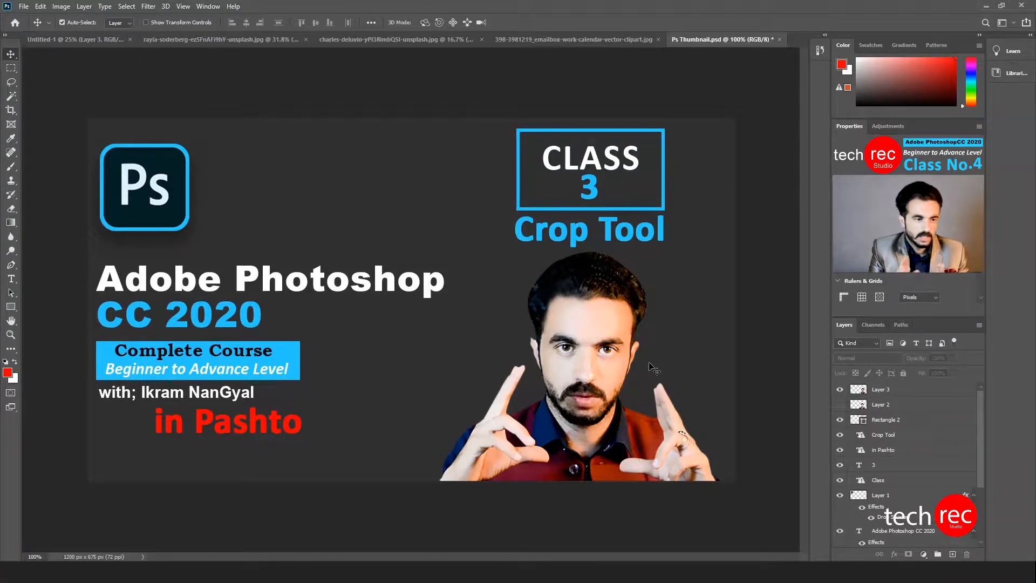
Step: Show Layer 2 with Layer 3, alternate the visibility of the two portrait layers, and leave only Layer 3 visible of the two
left_click(857, 407)
left_click(843, 407)
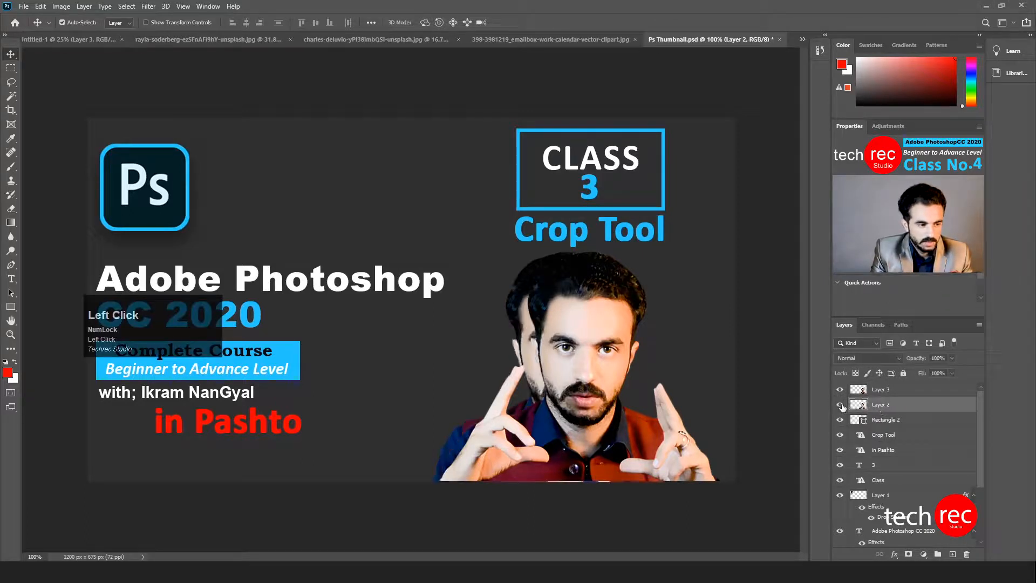
left_click(842, 407)
left_click(839, 399)
left_click(840, 402)
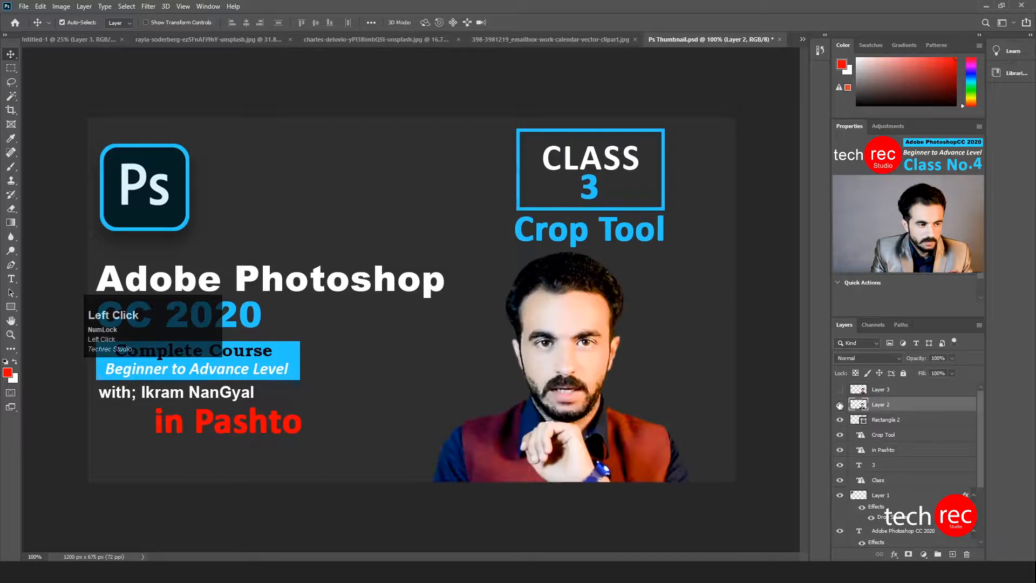
left_click(840, 405)
left_click(840, 390)
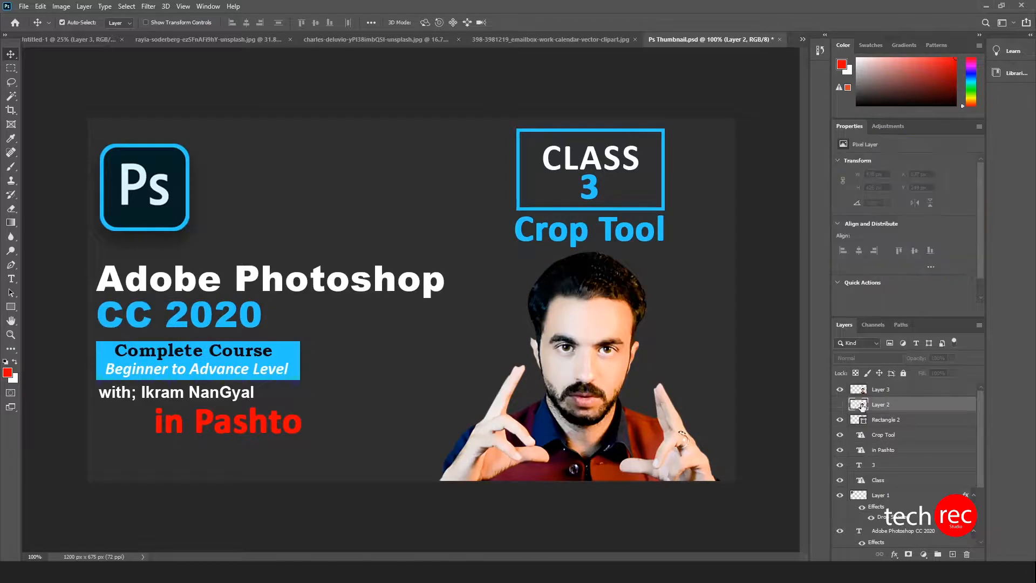
Step: Delete the hidden portrait layer, Layer 2, from the thumbnail document
left_click(861, 405)
left_click_drag(897, 408, 967, 554)
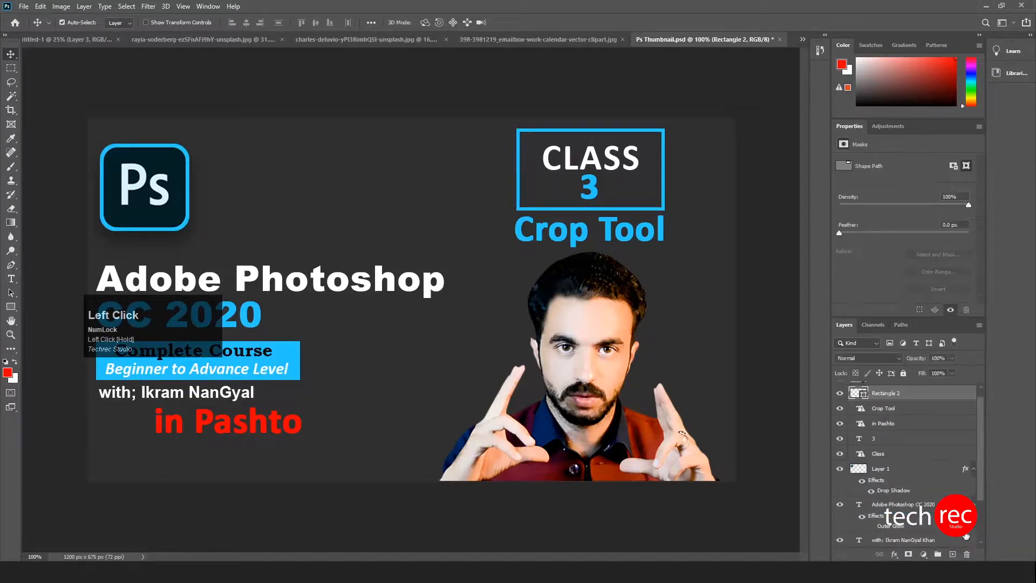
scroll(868, 415, "up", 1)
Step: Toggle the visibility of Layer 3 off and on twice to check the remaining portrait
left_click(839, 390)
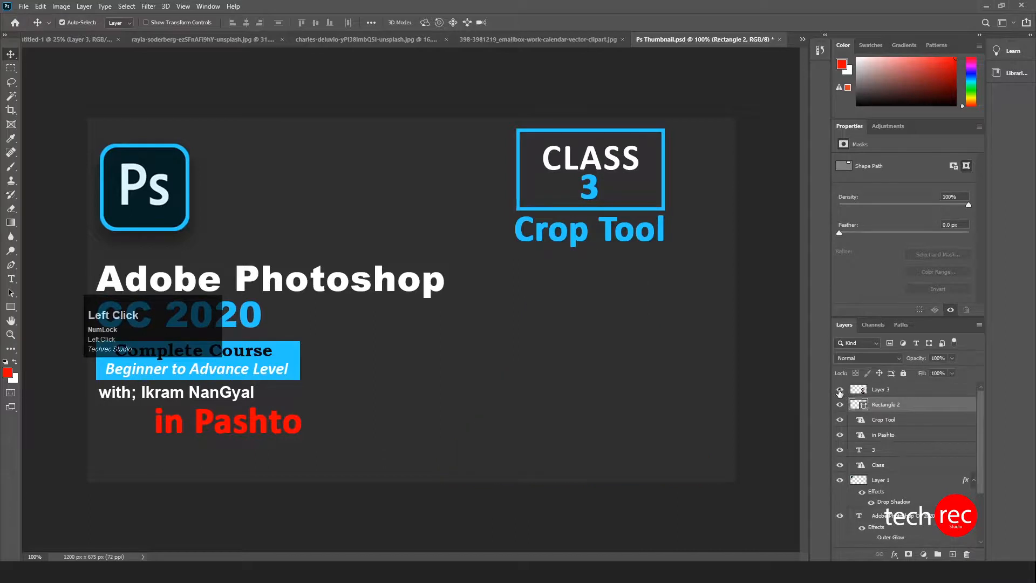
left_click(840, 389)
left_click(839, 390)
left_click(840, 389)
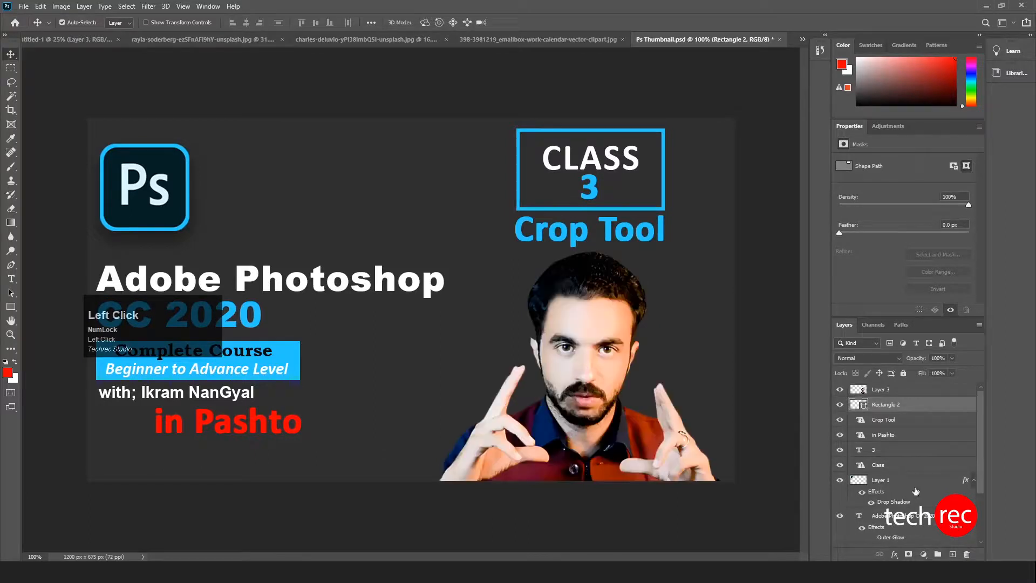
Step: Undo the latest visibility change of Layer 3, show the layer again, and undo that change as well
key("ctrl+z")
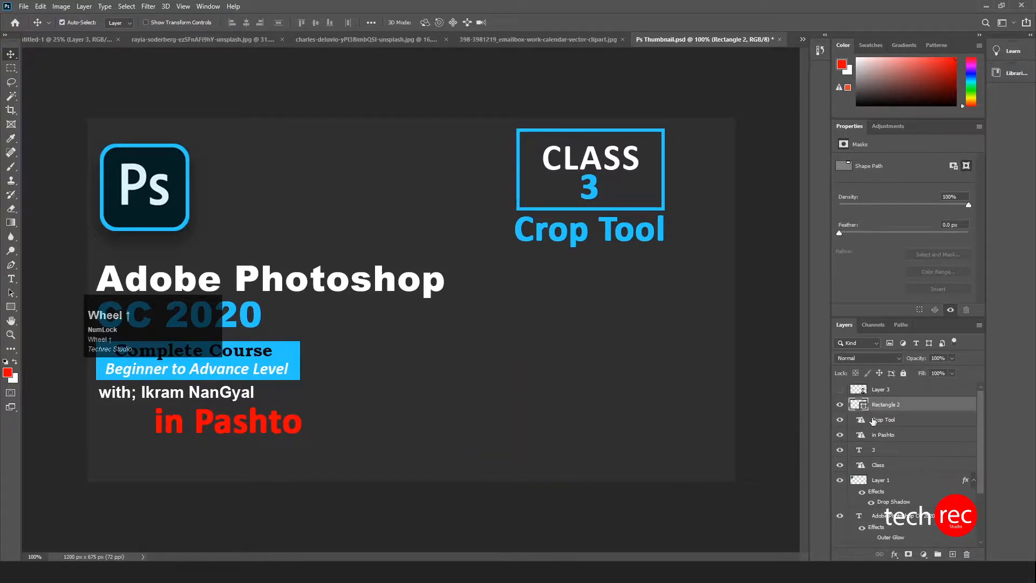
left_click(840, 390)
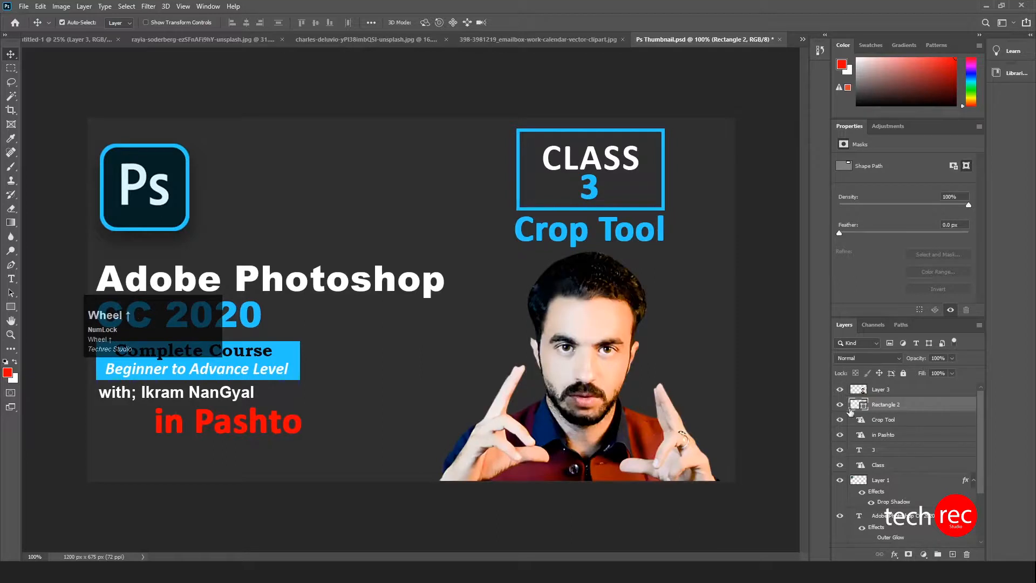
key("ctrl+z")
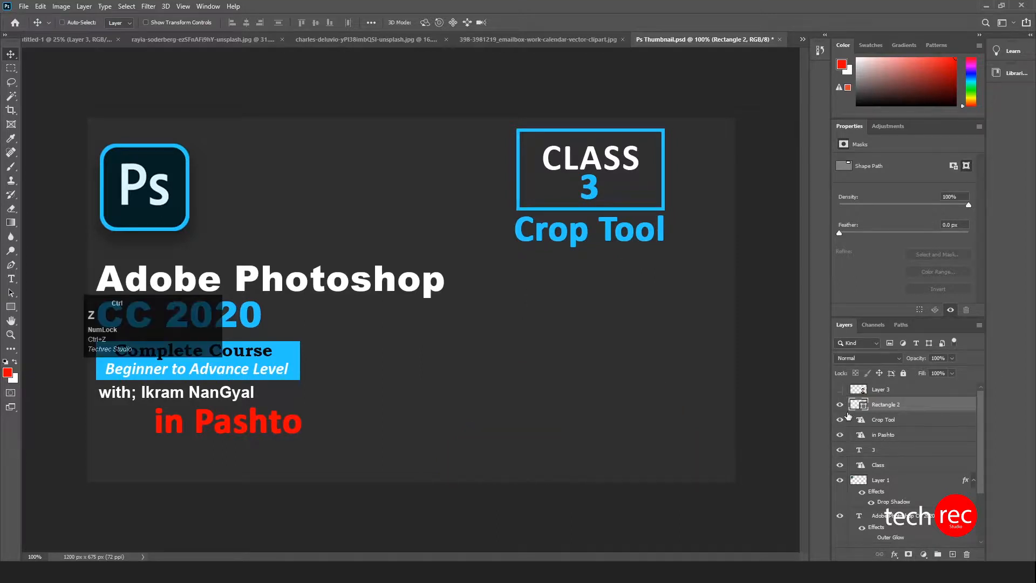